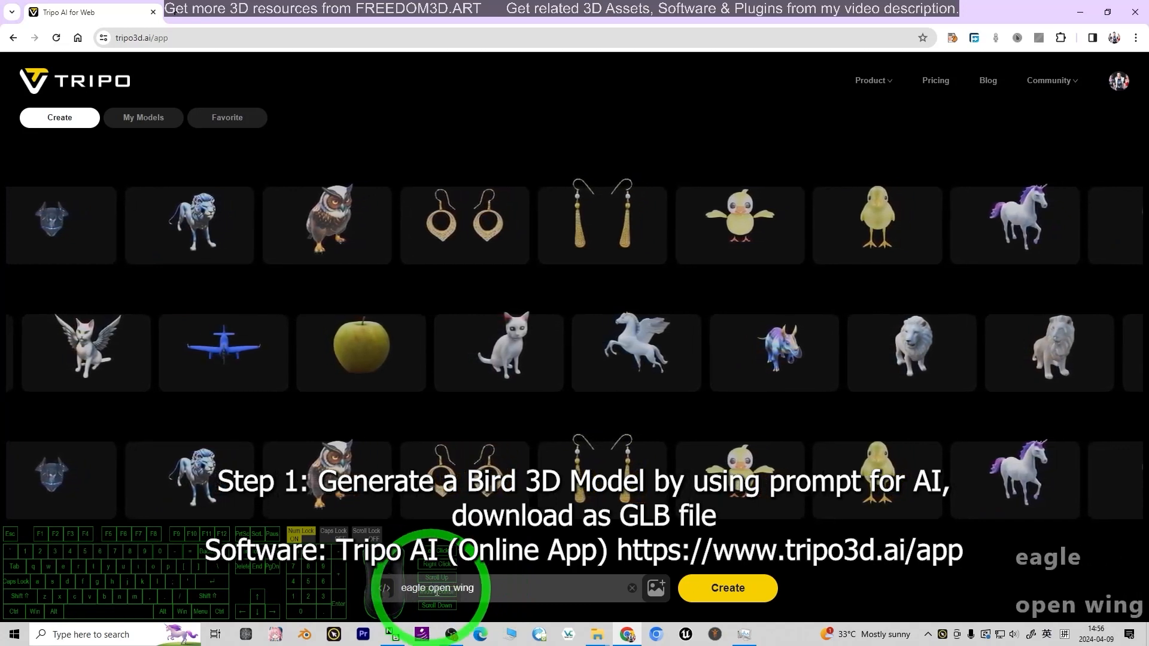
Generate 3D drafts from the prompt "eagle open wing" and compare the resulting models from several angles
left_click(728, 588)
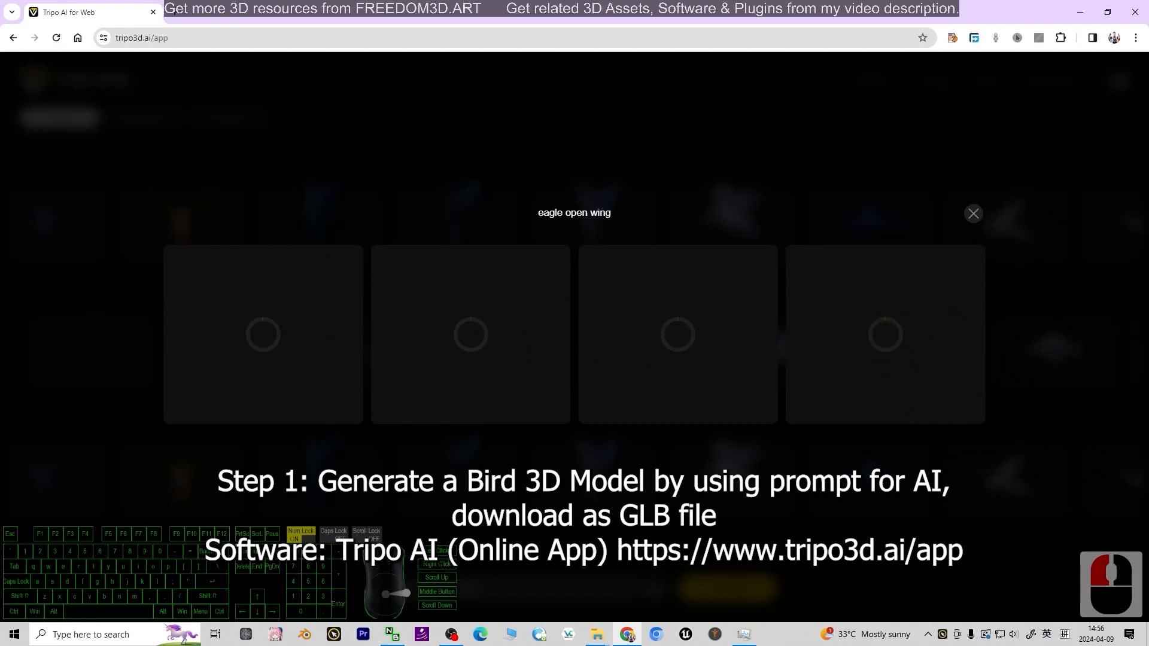
left_click(810, 347)
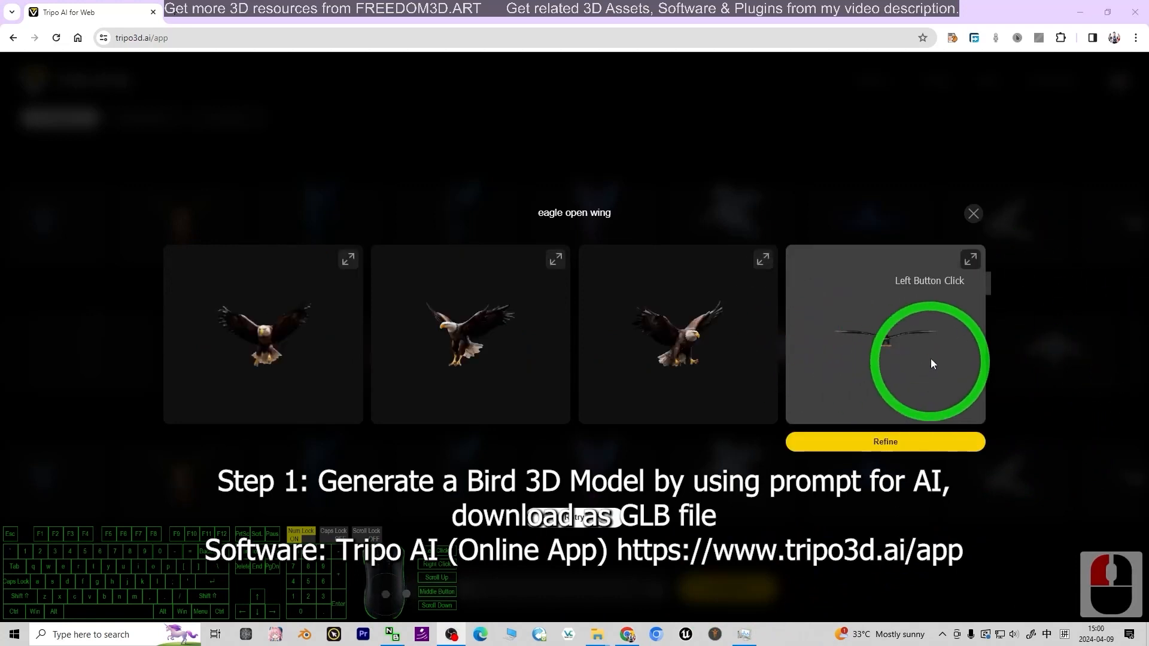
left_click(383, 275)
left_click(299, 311)
left_click_drag(279, 335, 605, 335)
left_click_drag(898, 347, 931, 361)
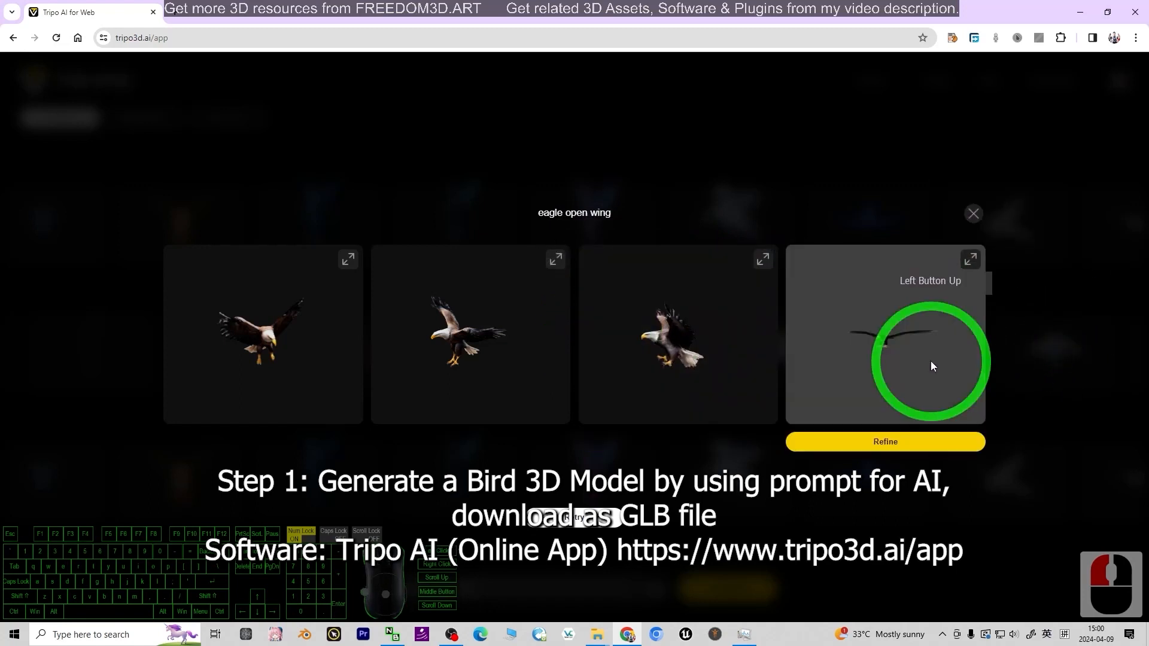
left_click_drag(655, 364, 777, 353)
left_click_drag(928, 378, 897, 341)
left_click(670, 354)
Open the third eagle draft at full size, inspect it and download it in glb format
left_click(763, 261)
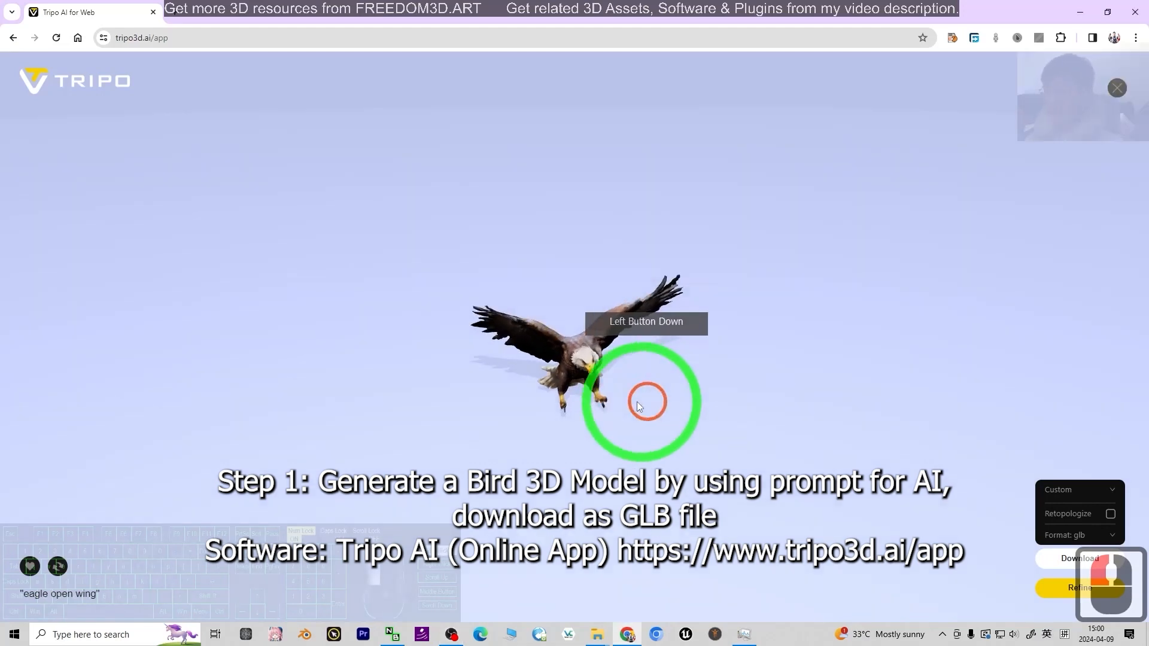
scroll(574, 381, "up", 9)
left_click_drag(646, 397, 788, 450)
scroll(573, 380, "up", 3)
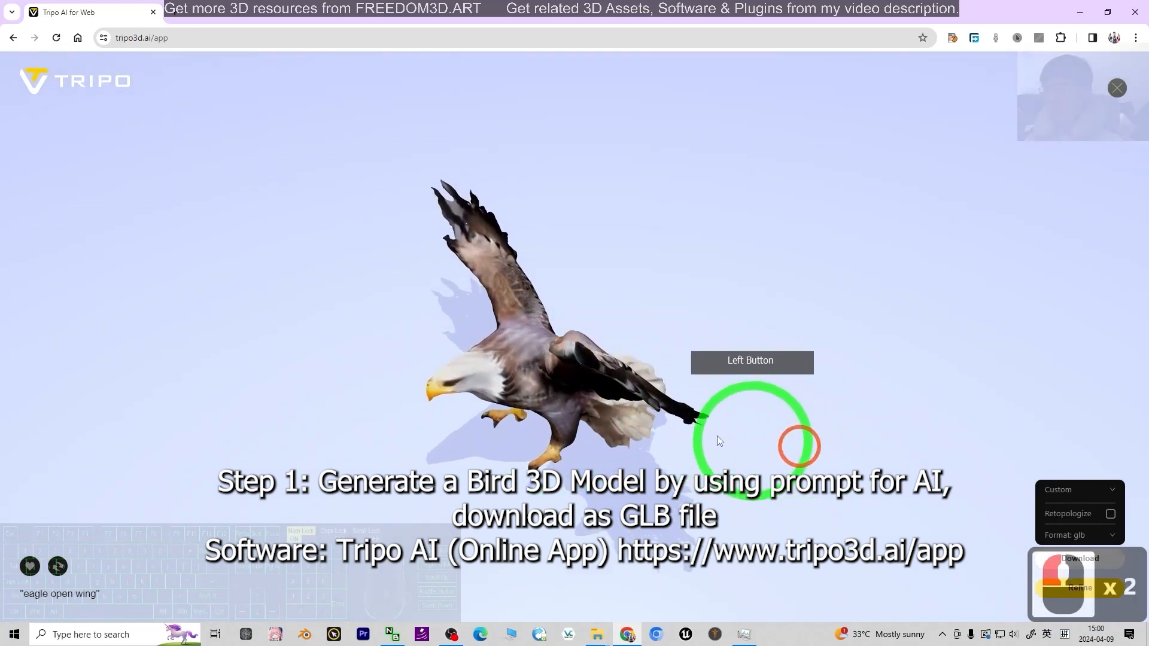
left_click_drag(674, 325, 604, 383)
left_click(1080, 558)
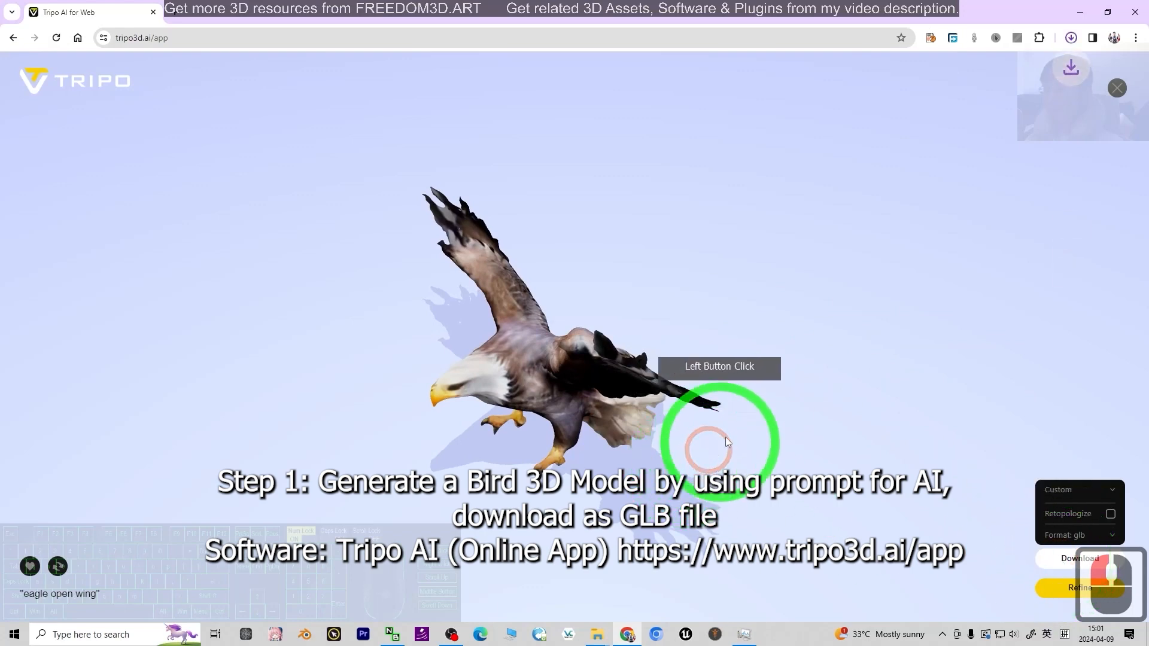
Open the Downloads folder in File Explorer and bring its window into view
left_click_drag(335, 389, 599, 639)
right_click(598, 638)
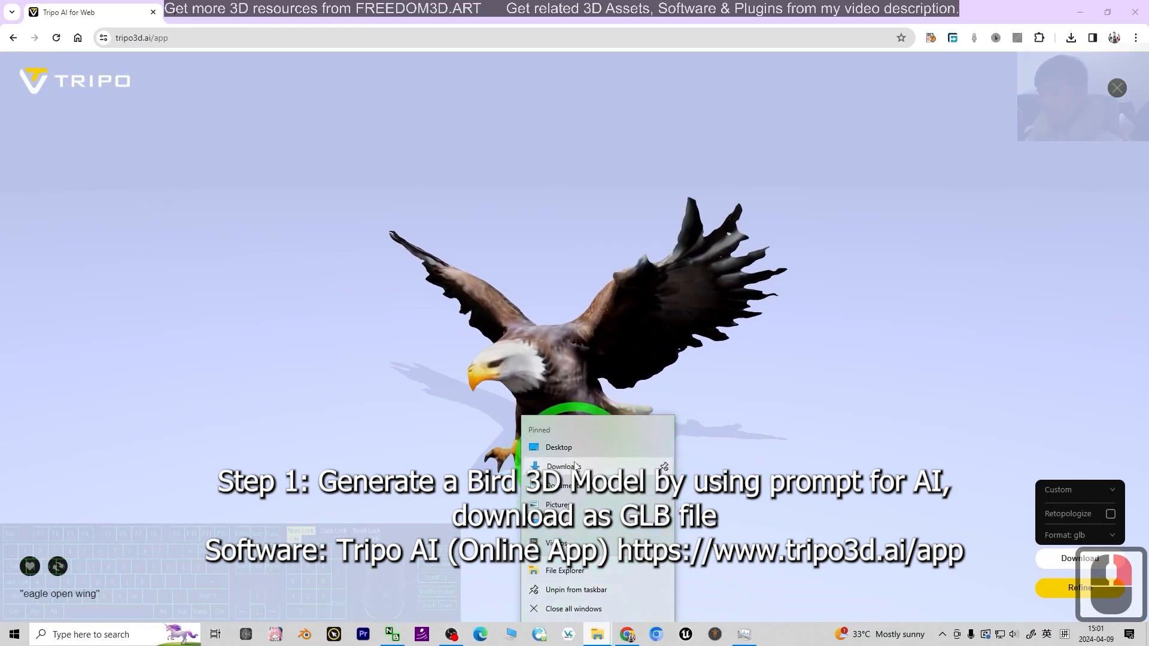
left_click(1020, 462)
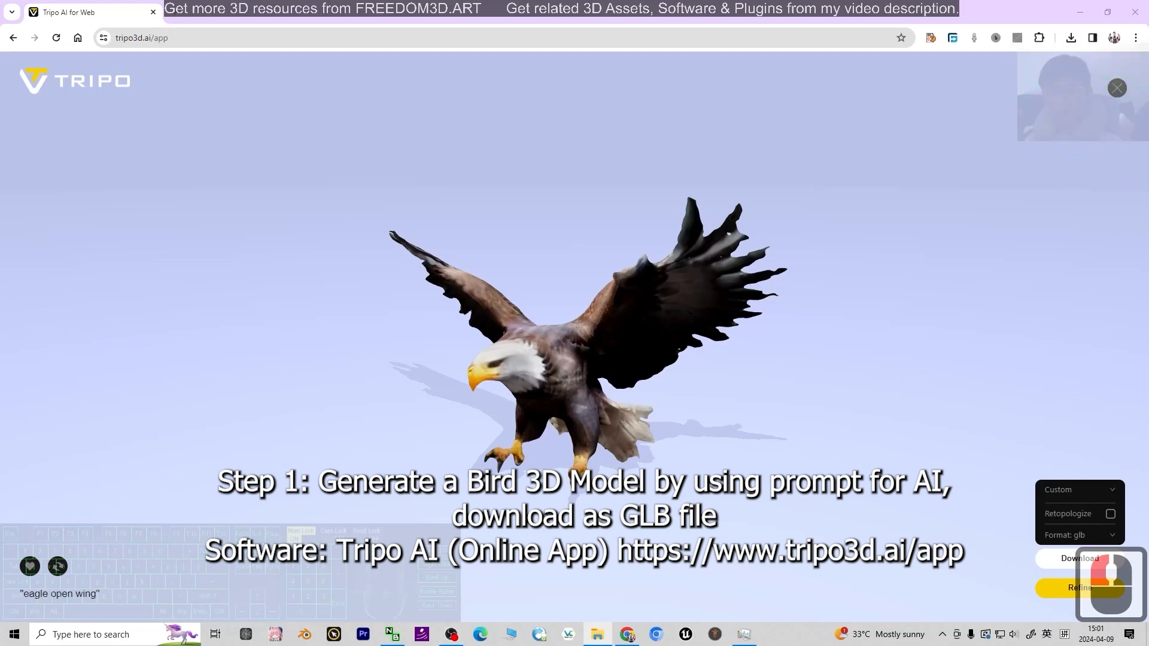
left_click_drag(1148, 116, 651, 128)
Preview eagle_open_wing_draft.glb from the Downloads folder in 3D Viewer, inspect the eagle from the front and close the viewer
left_click(654, 378)
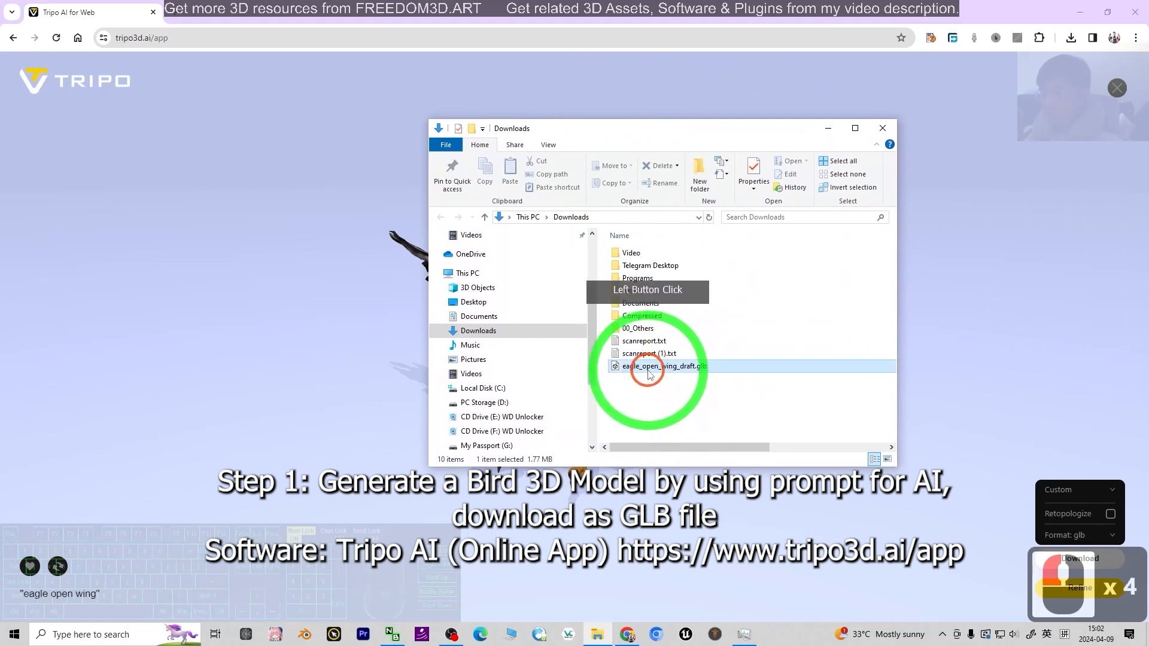
double_click(654, 378)
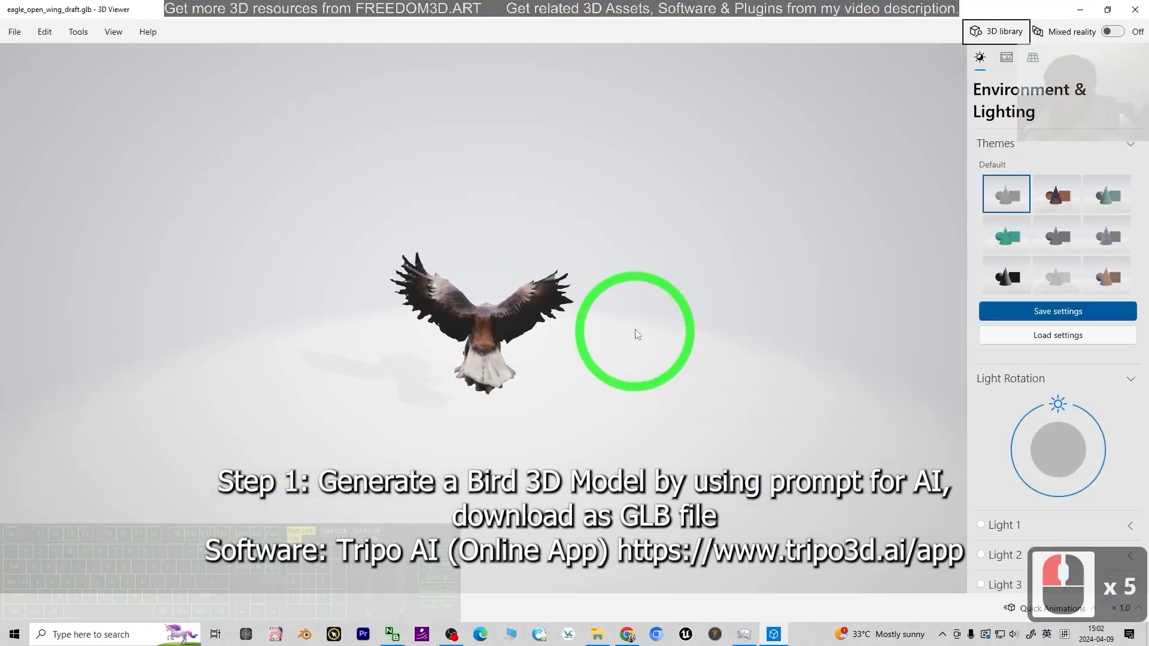
scroll(576, 316, "up", 3)
scroll(644, 325, "down", 1)
left_click_drag(573, 338, 1113, 24)
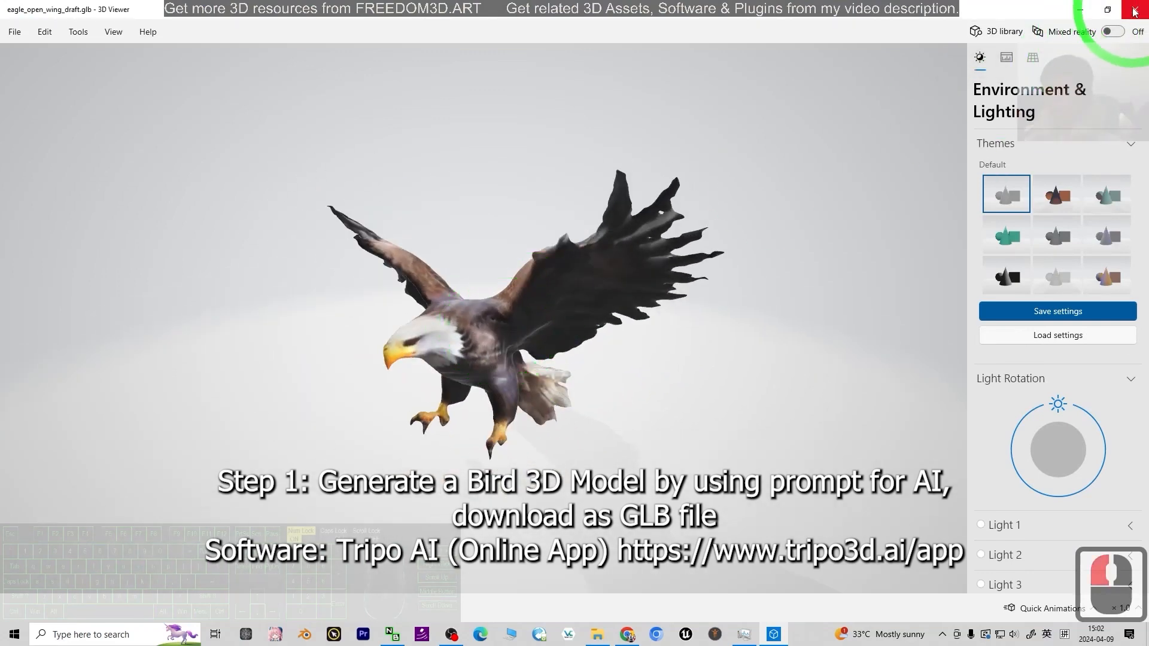
left_click(1135, 11)
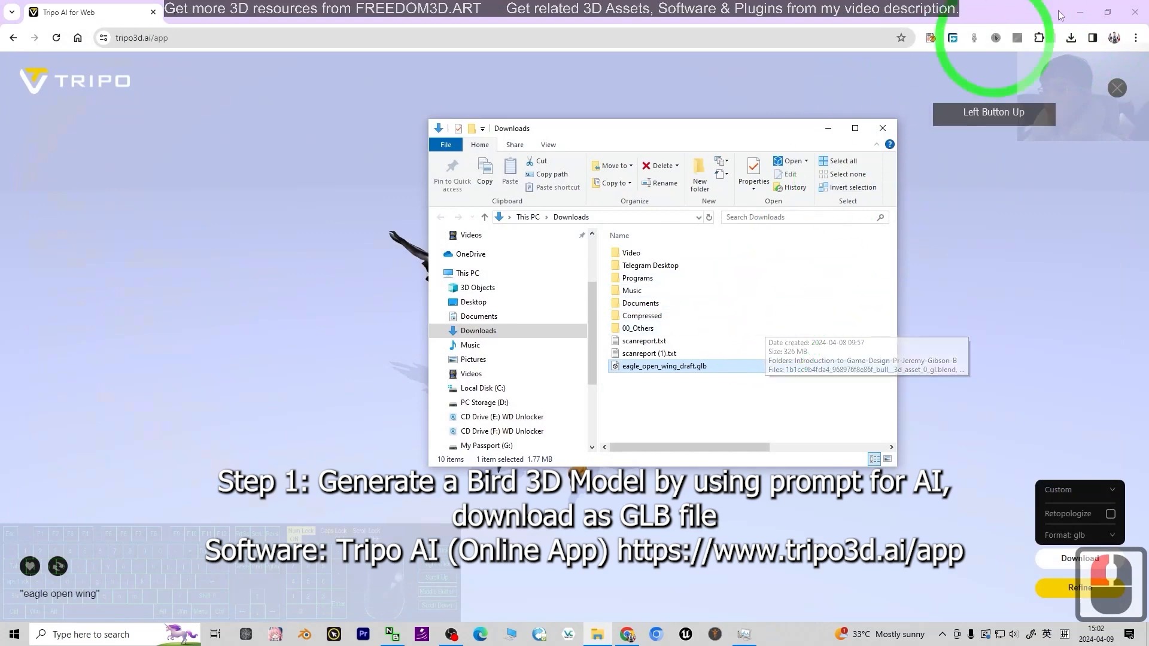
Minimize the browser, move the Downloads window aside and launch Blender 4.1
left_click(1077, 11)
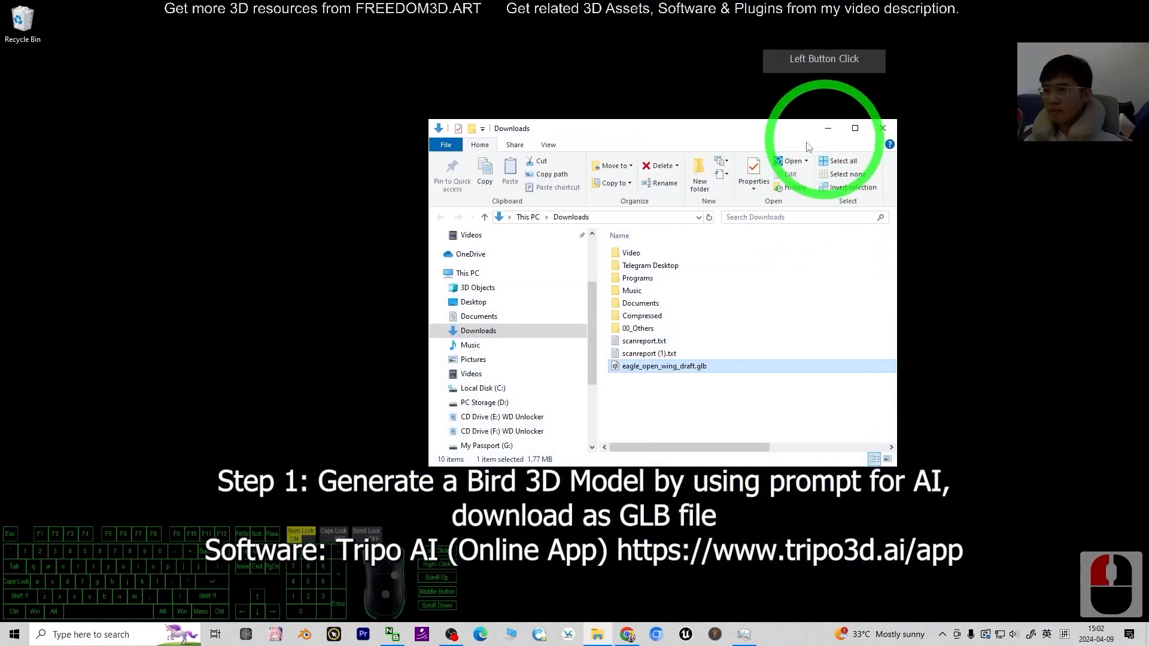
left_click_drag(739, 128, 792, 116)
left_click(277, 417)
left_click(68, 633)
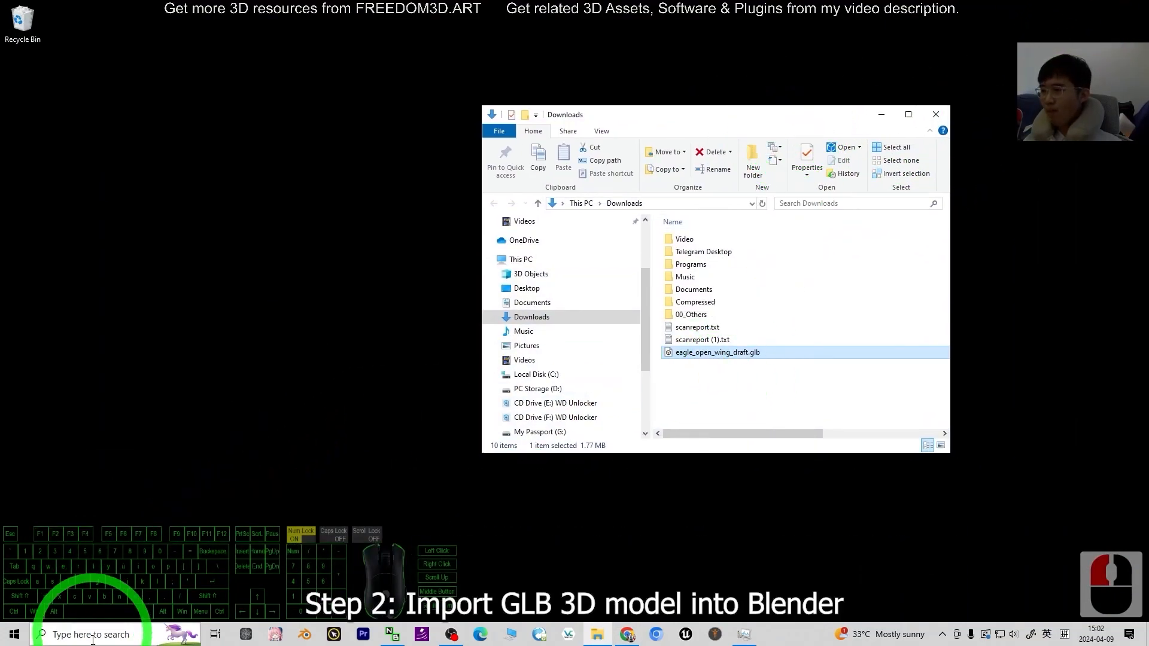
type("blender")
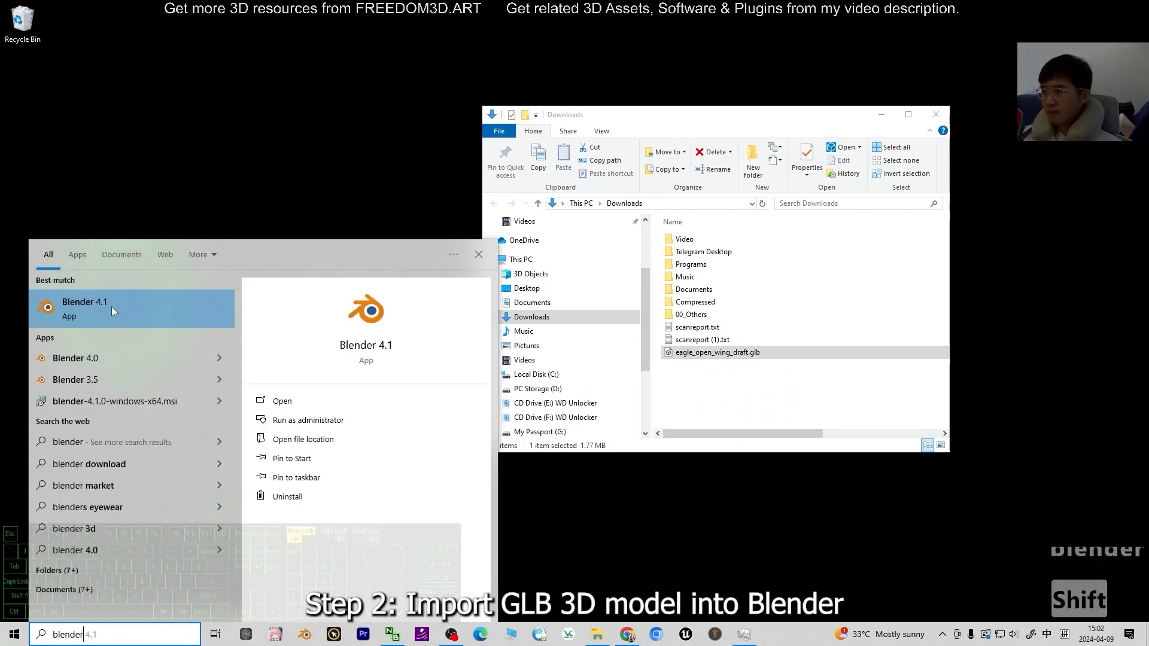
left_click(108, 307)
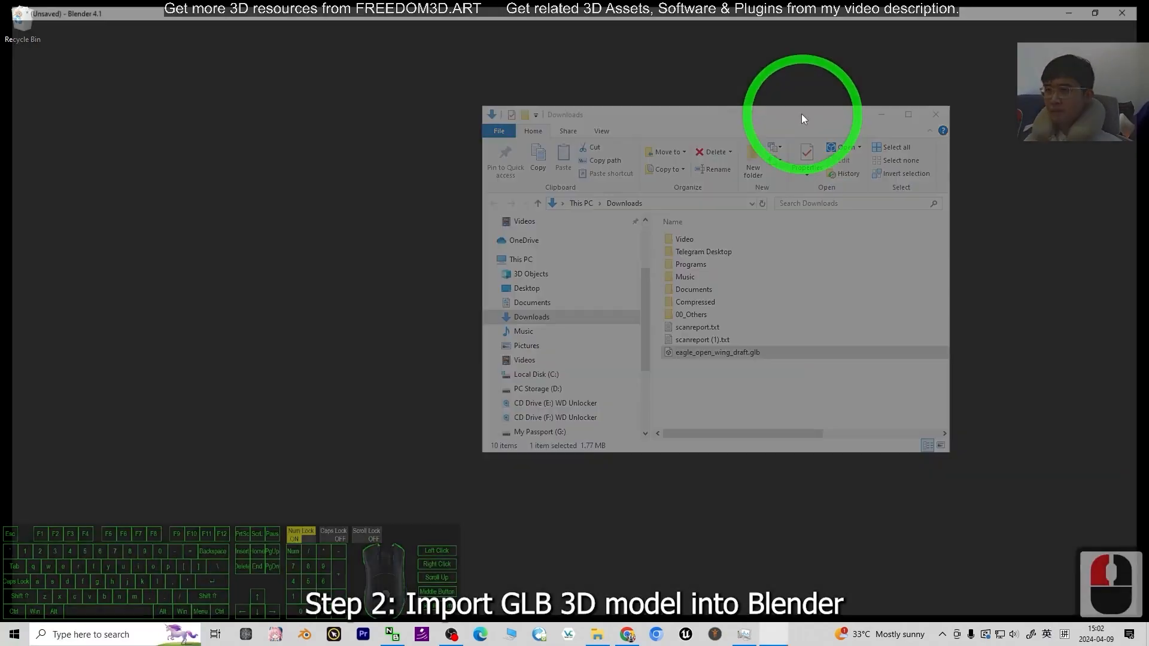
Dismiss the splash screen and delete all default objects from the scene
left_click(644, 114)
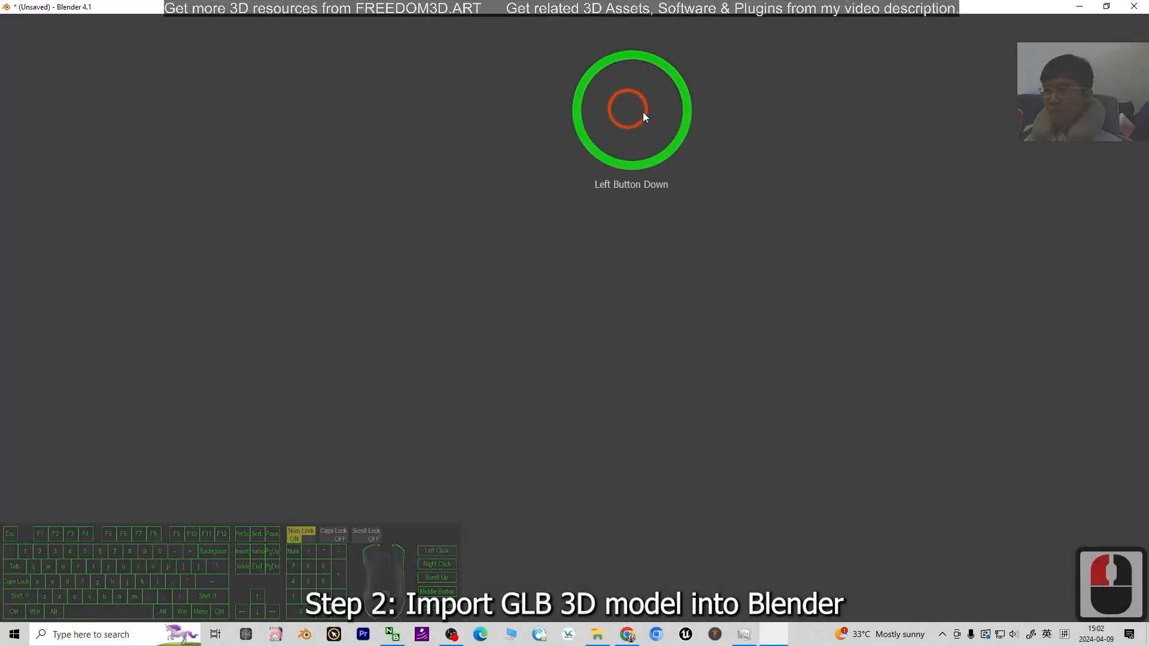
left_click(410, 177)
left_click(392, 209)
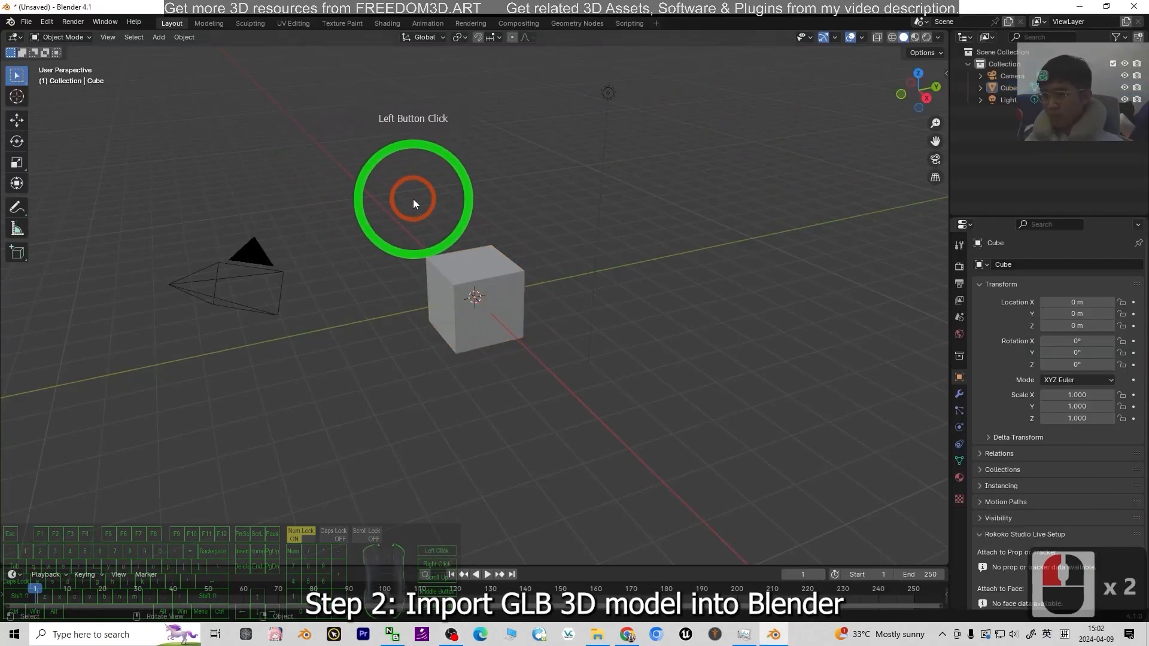
key("a")
key("Delete")
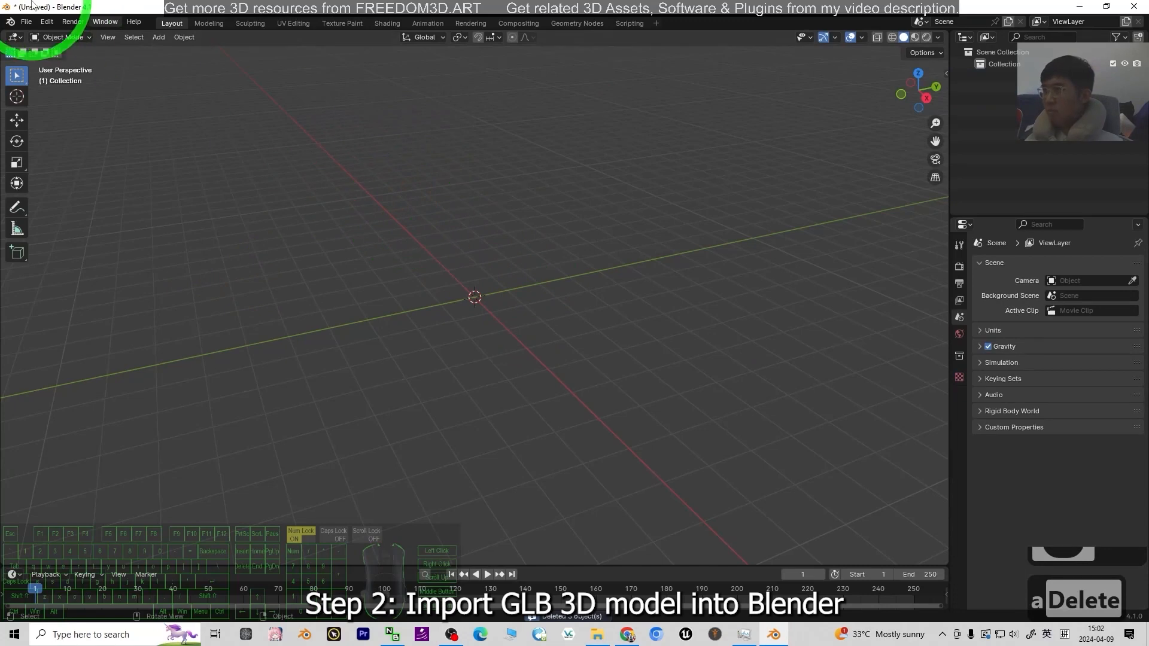
Import eagle_open_wing_draft.glb from the Downloads folder as a glTF 2.0 file
left_click(24, 21)
left_click(30, 25)
left_click(60, 191)
left_click(59, 191)
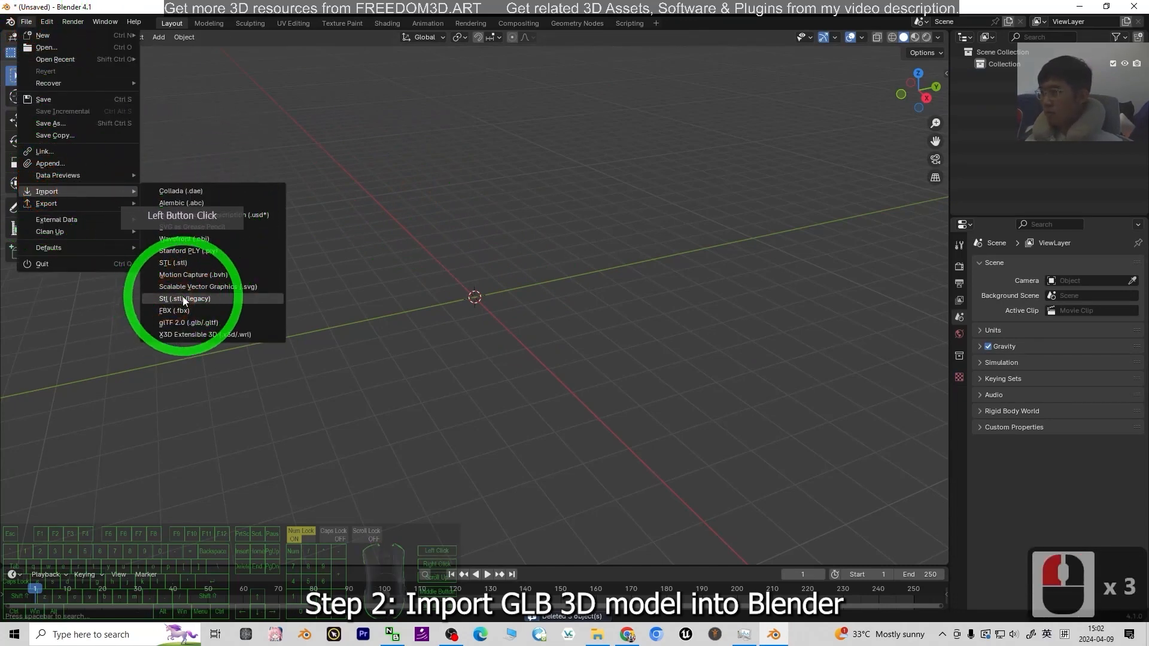
left_click(202, 324)
left_click(292, 217)
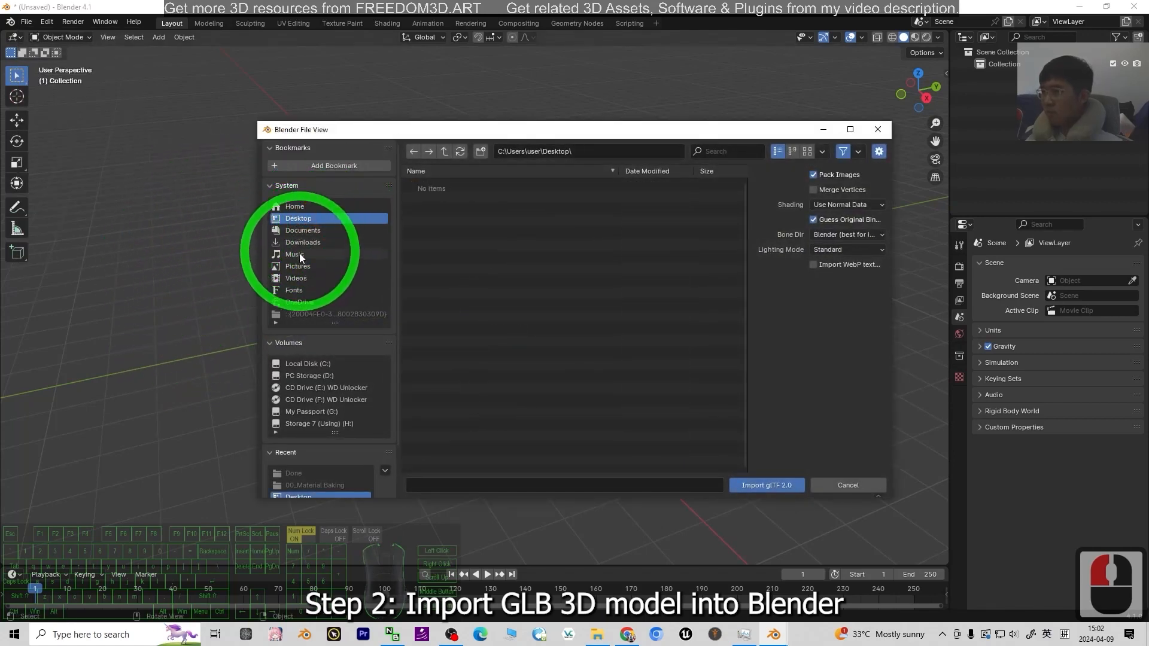
left_click(302, 241)
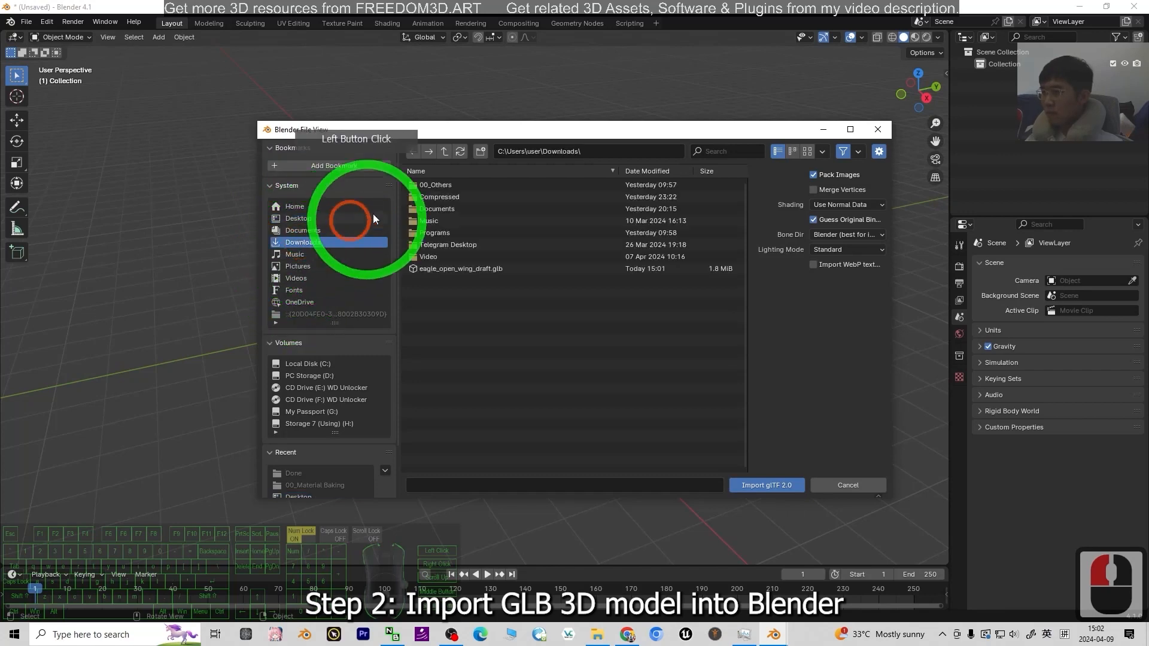
double_click(440, 257)
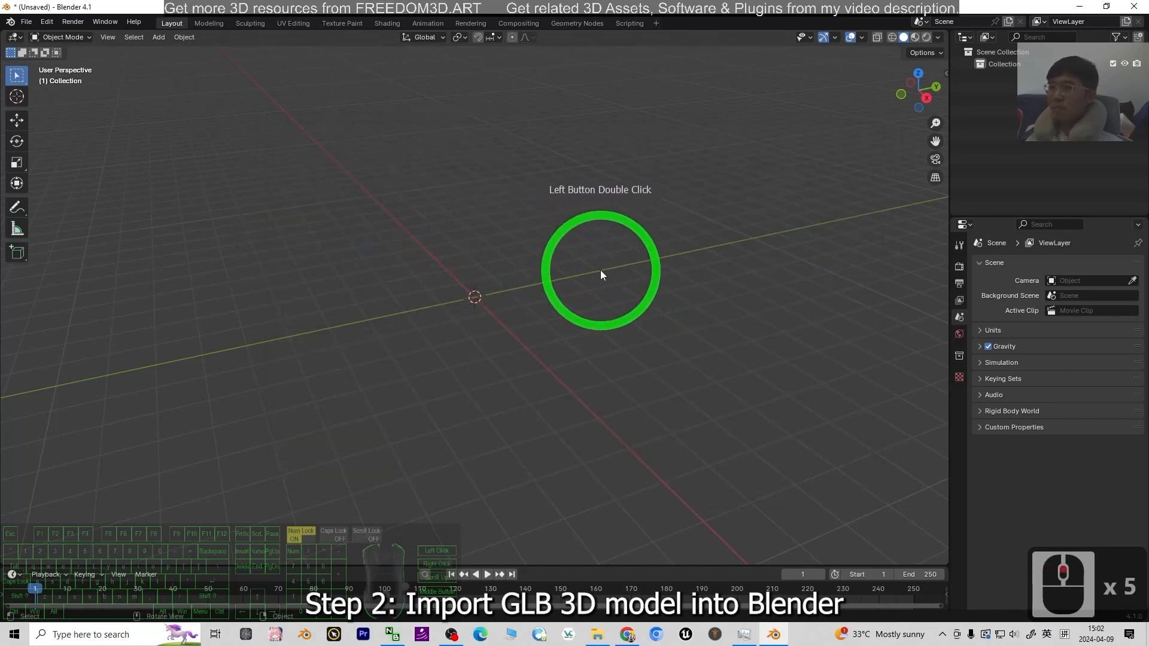
Switch the viewport to Material Preview shading to show the eagle's textures
scroll(583, 292, "up", 8)
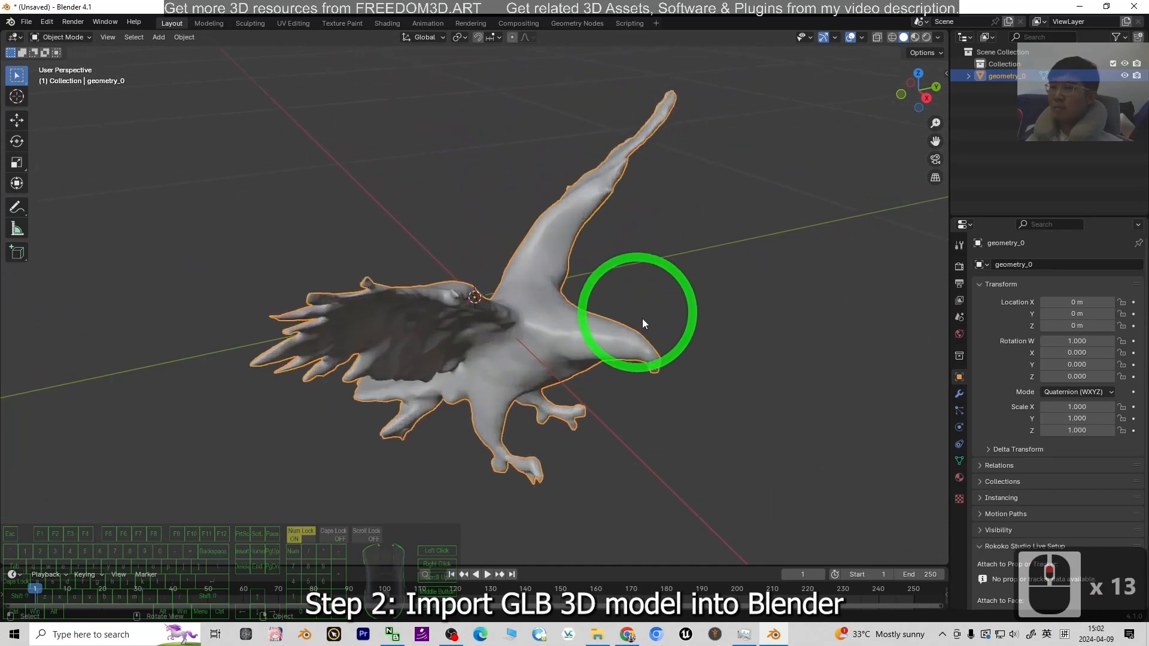
left_click(916, 37)
scroll(528, 336, "down", 2)
middle_click_drag(421, 359, 574, 359)
Rotate the eagle about the Z axis in top view until its head faces the -Y direction, at about W 0.496, Z -0.868
middle_click_drag(736, 231, 878, 89)
left_click(916, 79)
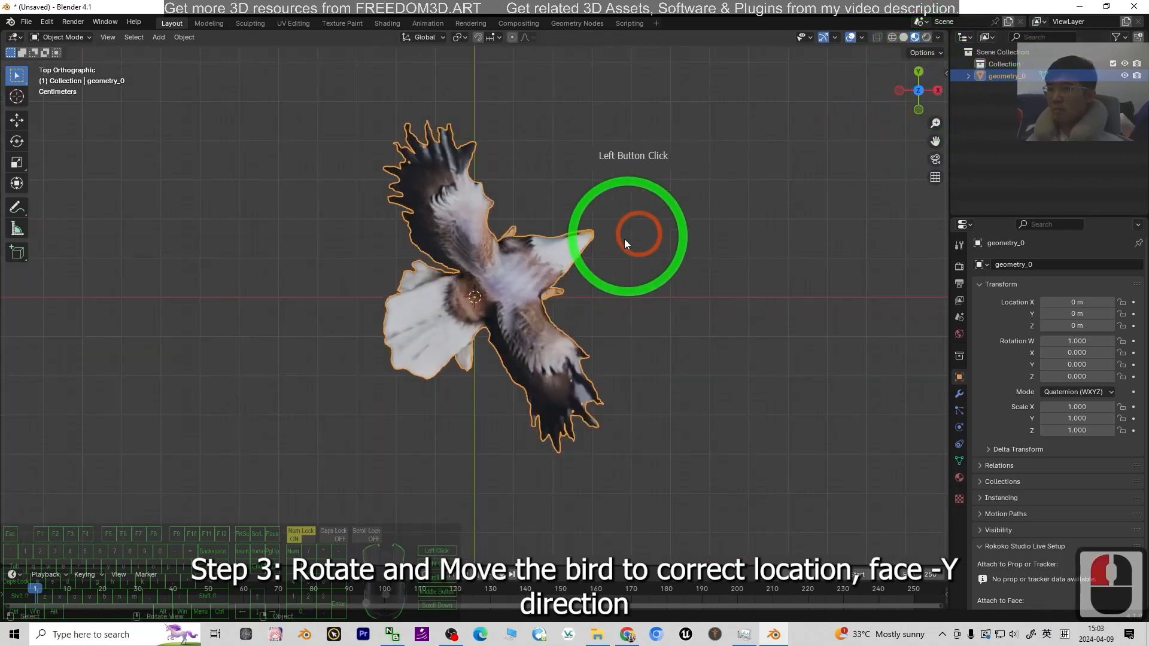
left_click(20, 142)
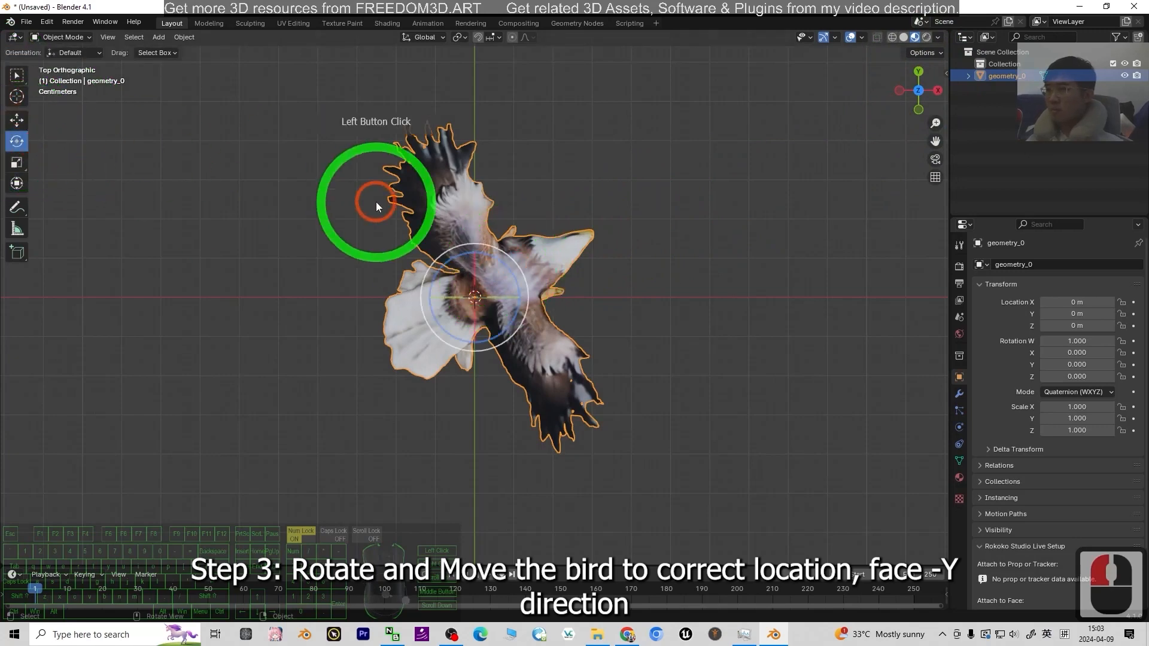
left_click_drag(497, 260, 511, 379)
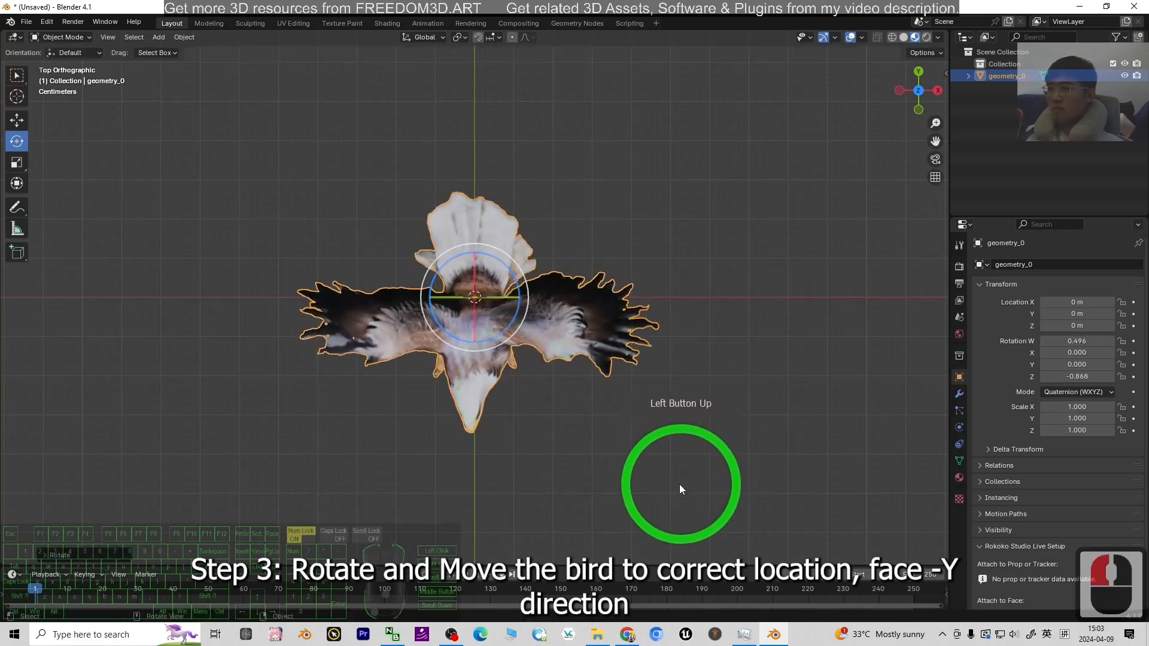
Move the eagle up about 0.267 m along Z in front view so its feet are level with the world origin
middle_click_drag(651, 479, 944, 66)
middle_click_drag(779, 341, 960, 57)
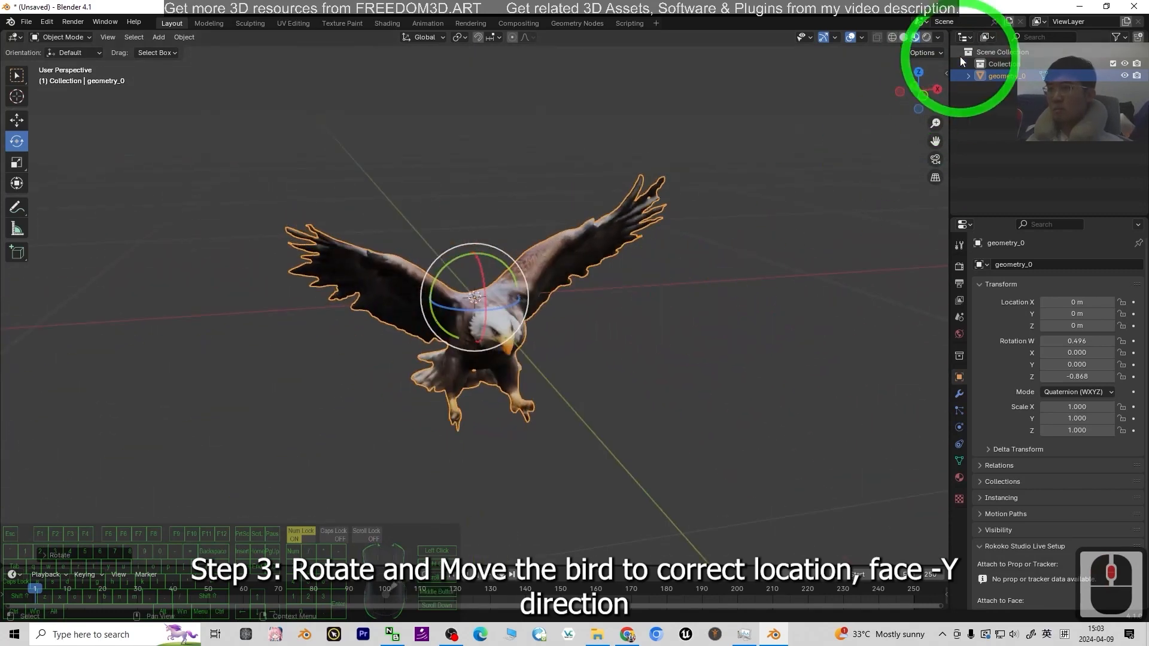
left_click(924, 89)
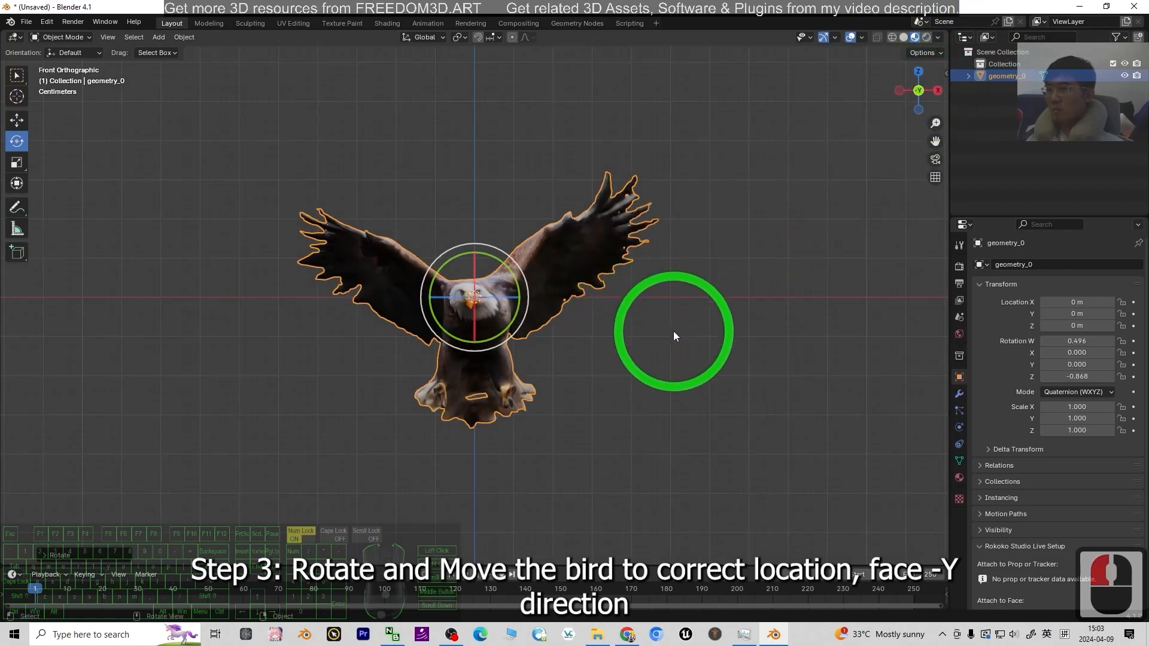
left_click(16, 119)
left_click(493, 237)
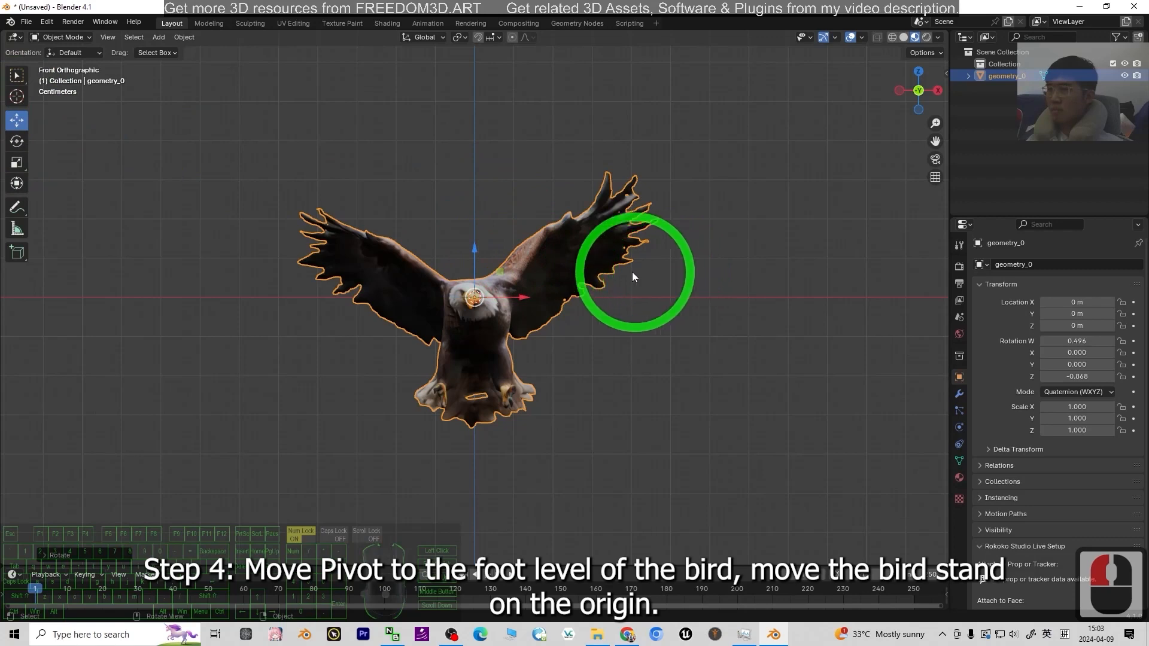
left_click_drag(475, 249, 497, 149)
scroll(541, 291, "up", 5)
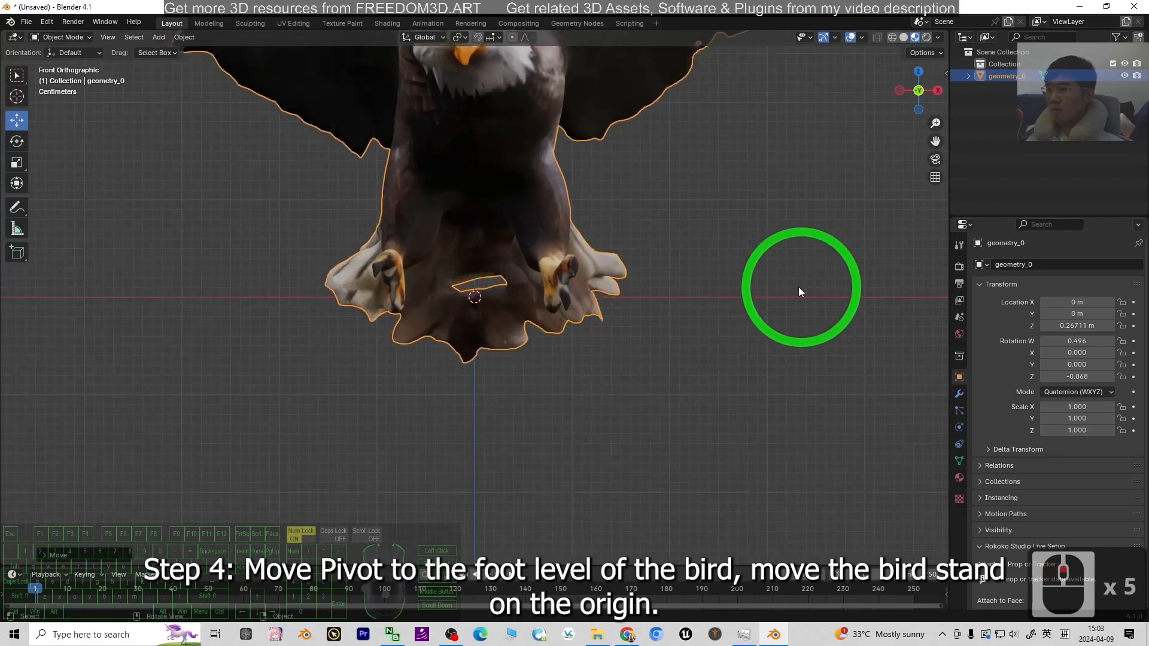
scroll(778, 286, "down", 5)
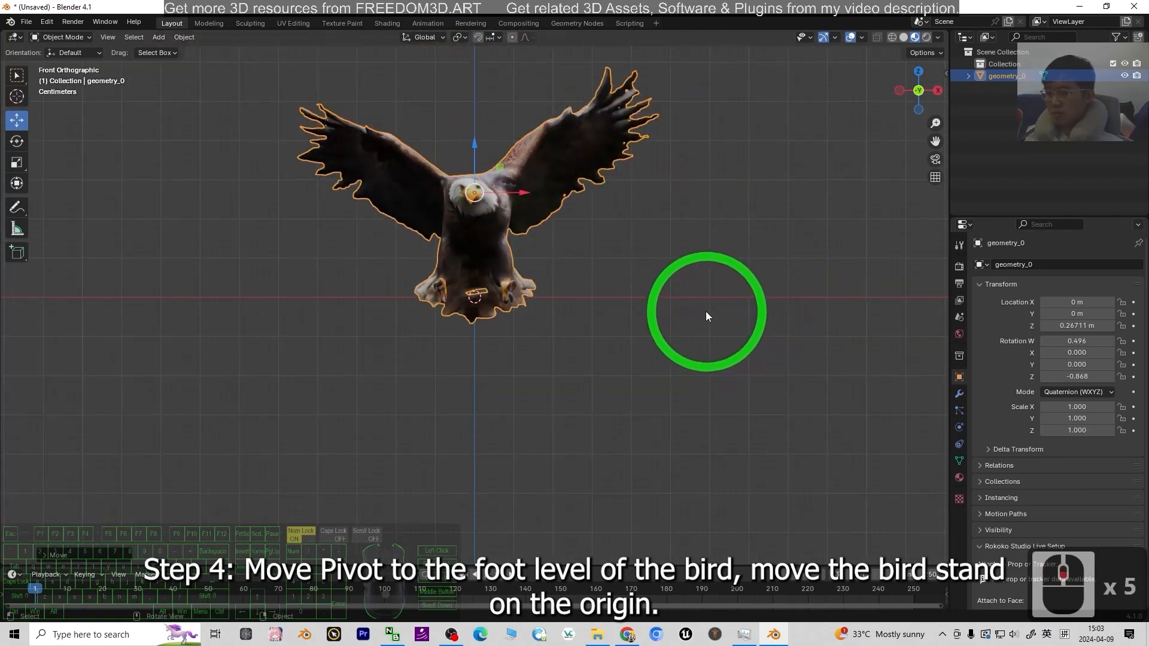
Move only the eagle's object origin down along Z to foot level, at about Z 0.0015 m, and deselect the model
key("ctrl+period")
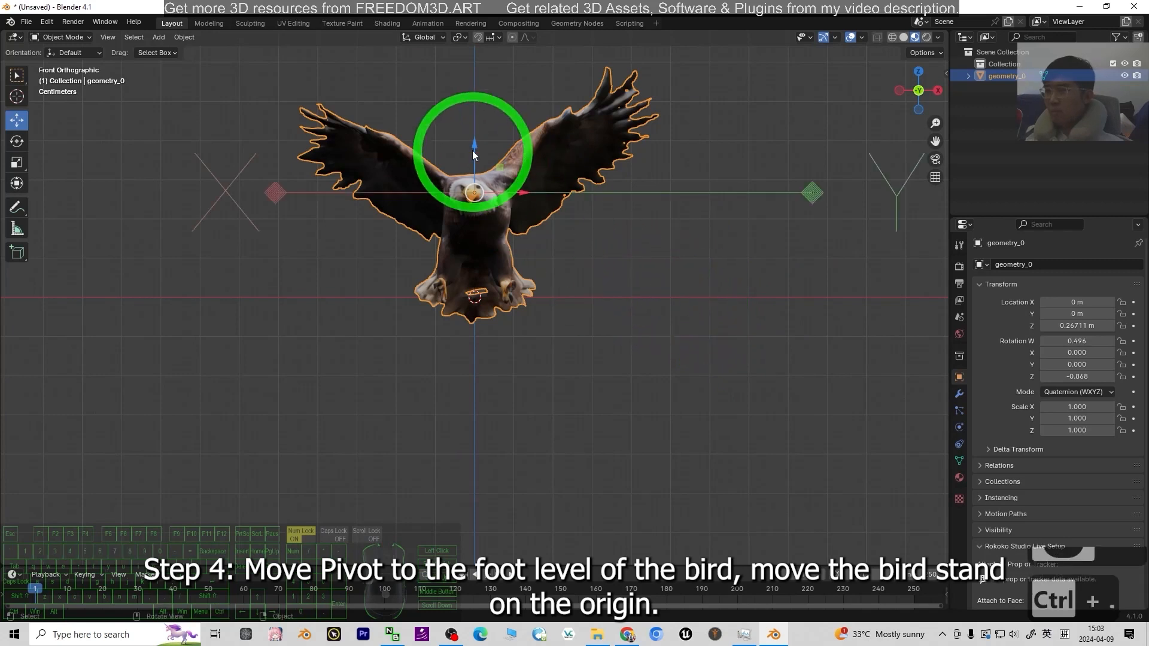
left_click_drag(475, 147, 491, 249)
key("ctrl+period")
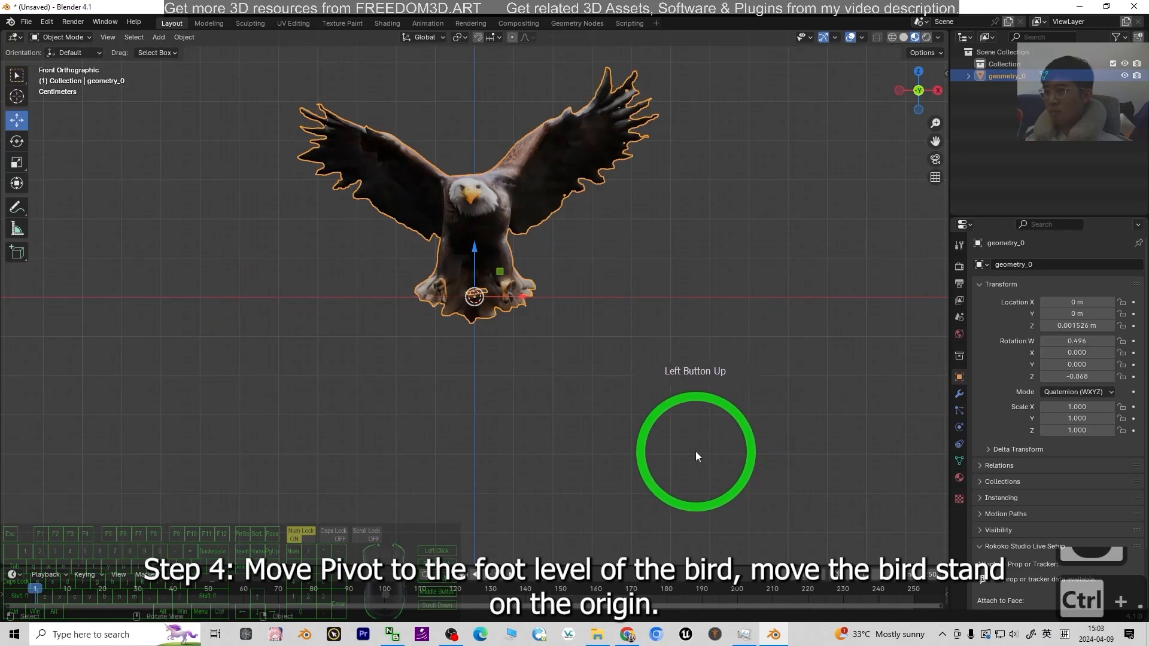
middle_click_drag(750, 319, 753, 362)
left_click(738, 259)
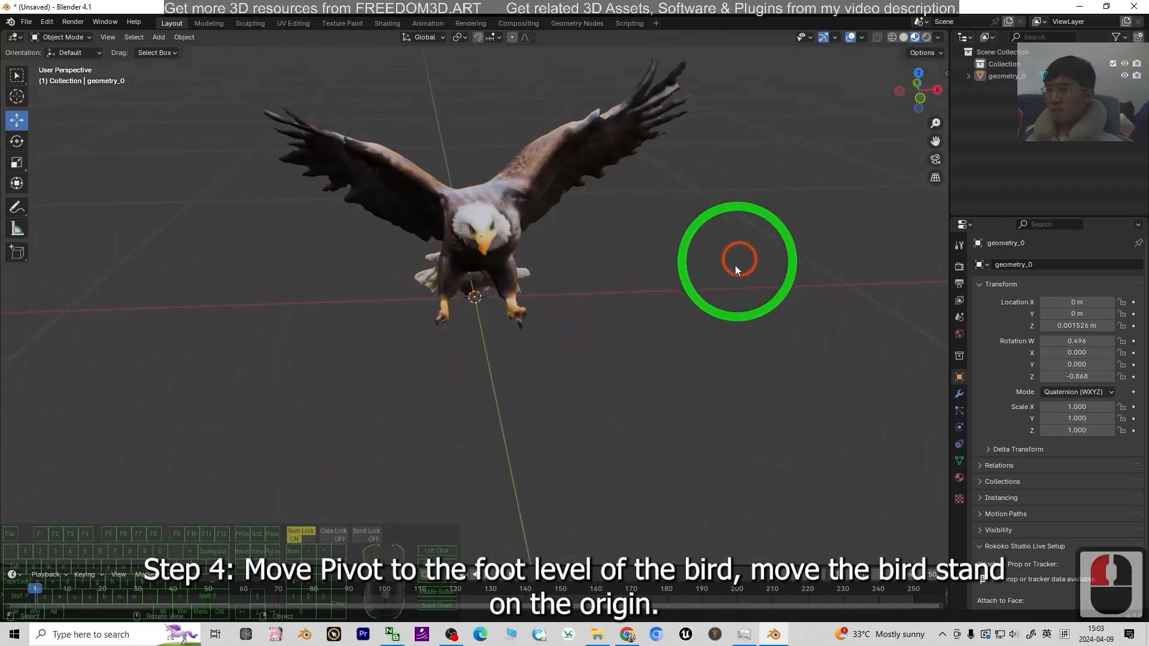
Apply all transforms to the eagle model and deselect it
middle_click_drag(744, 240, 742, 361, "shift")
key("a")
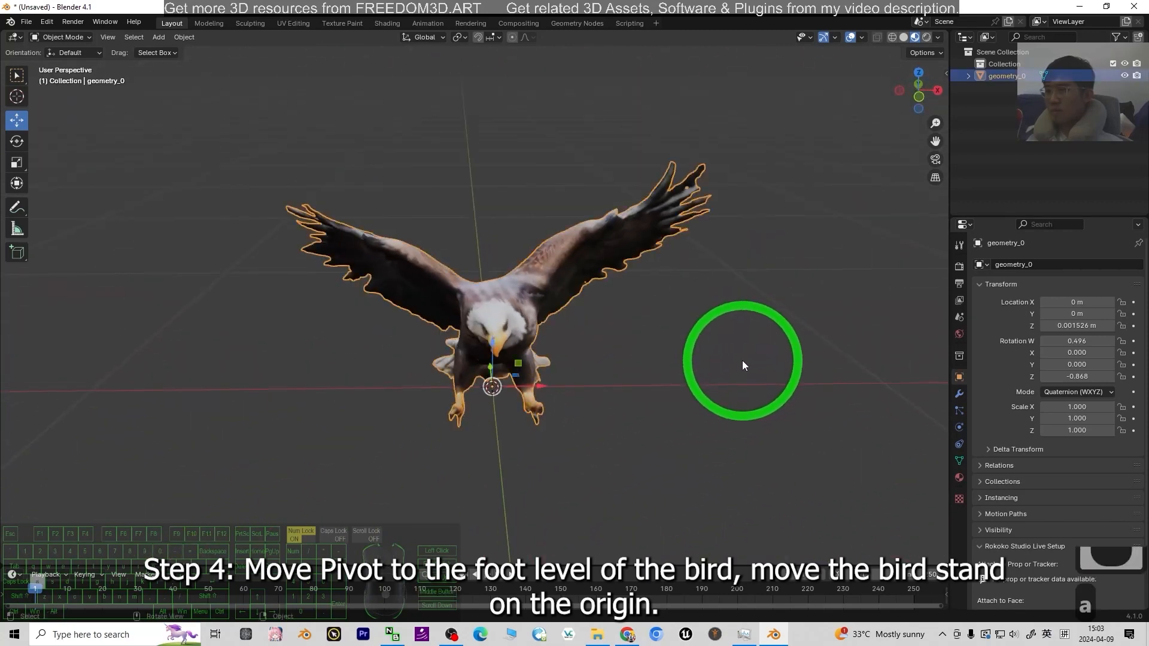
key("ctrl+a")
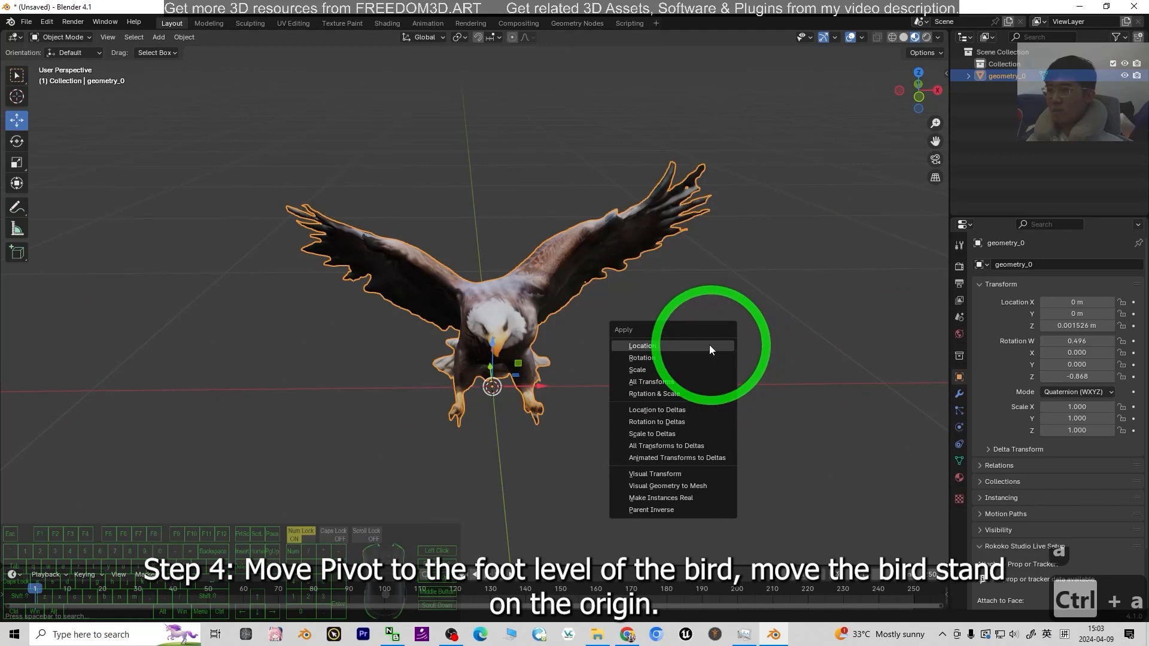
key("ctrl+a")
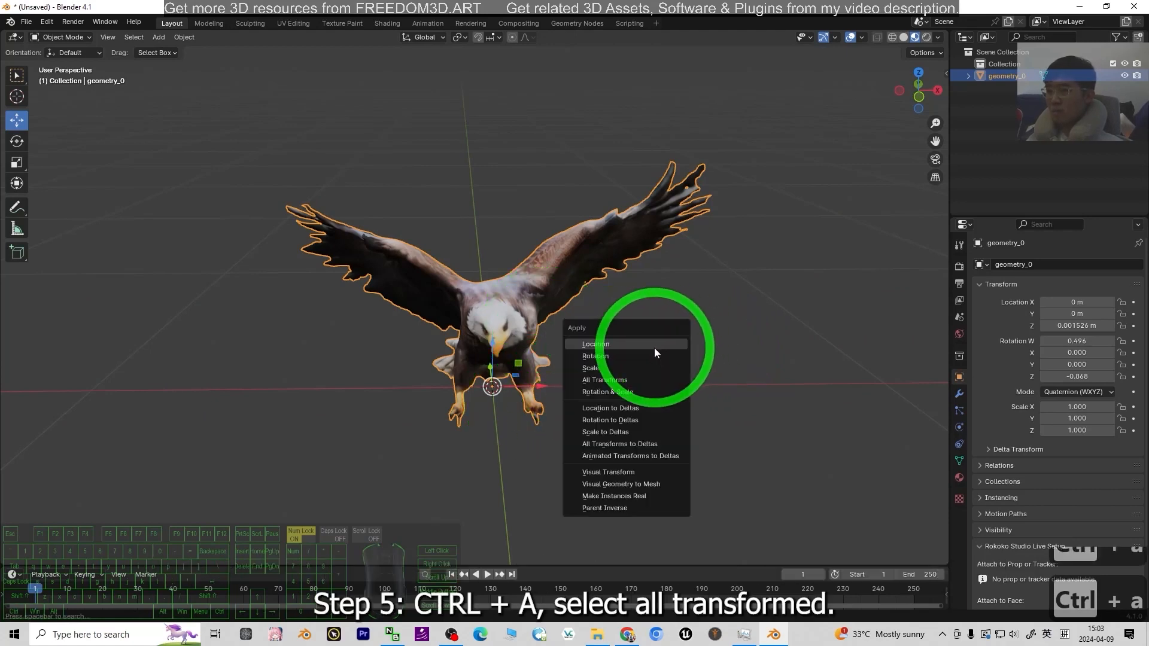
left_click(609, 379)
left_click(705, 333)
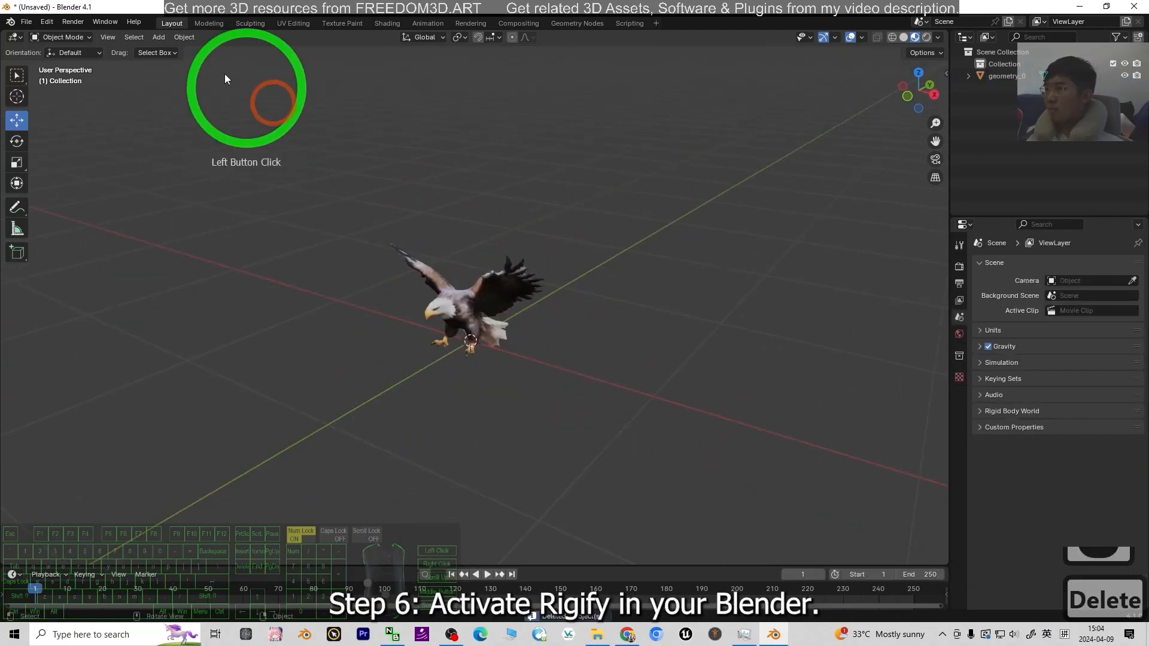
Enable the Rigging: Rigify add-on, finding it with the search text "rigif", and close the preferences
left_click(163, 37)
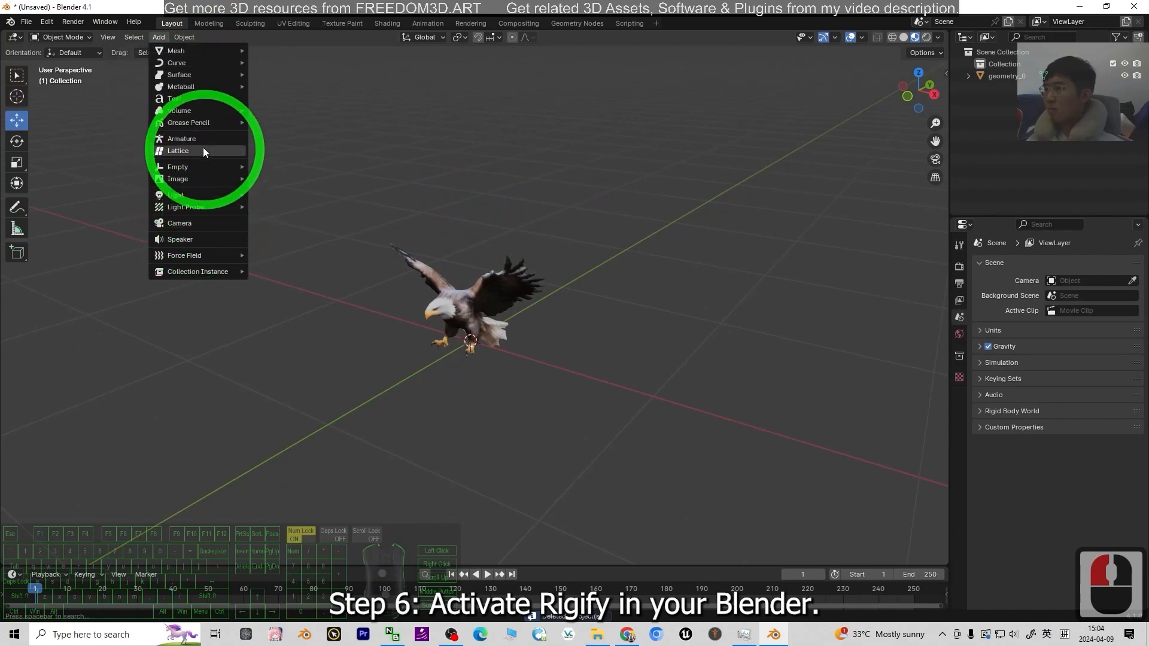
left_click(47, 23)
left_click(76, 176)
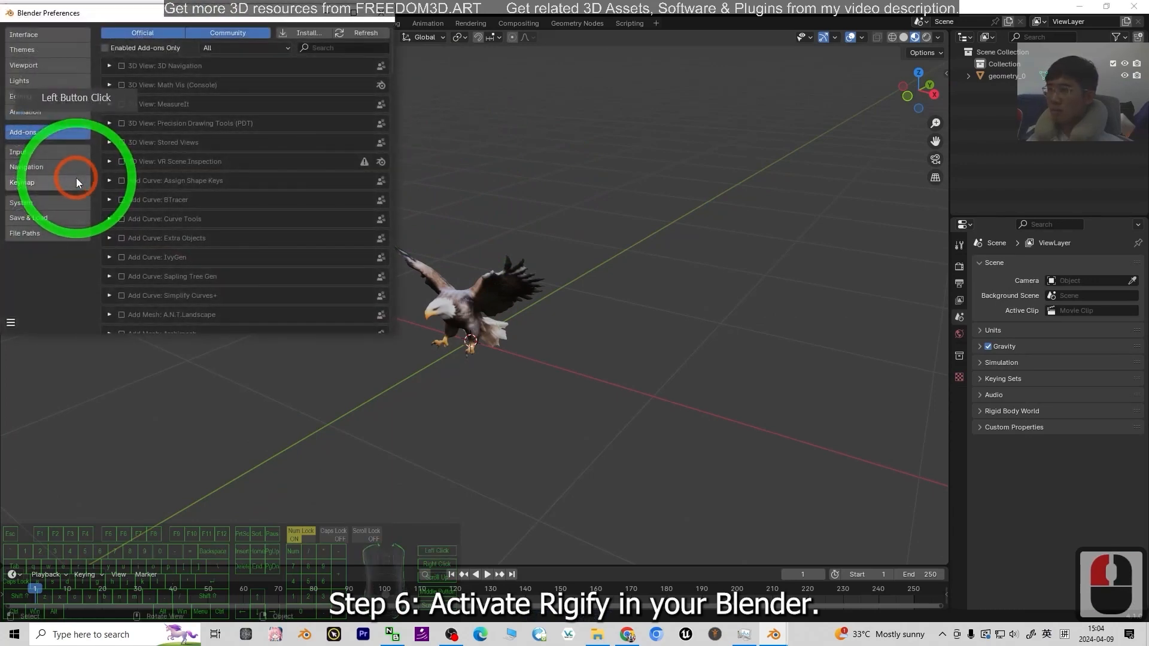
left_click(327, 47)
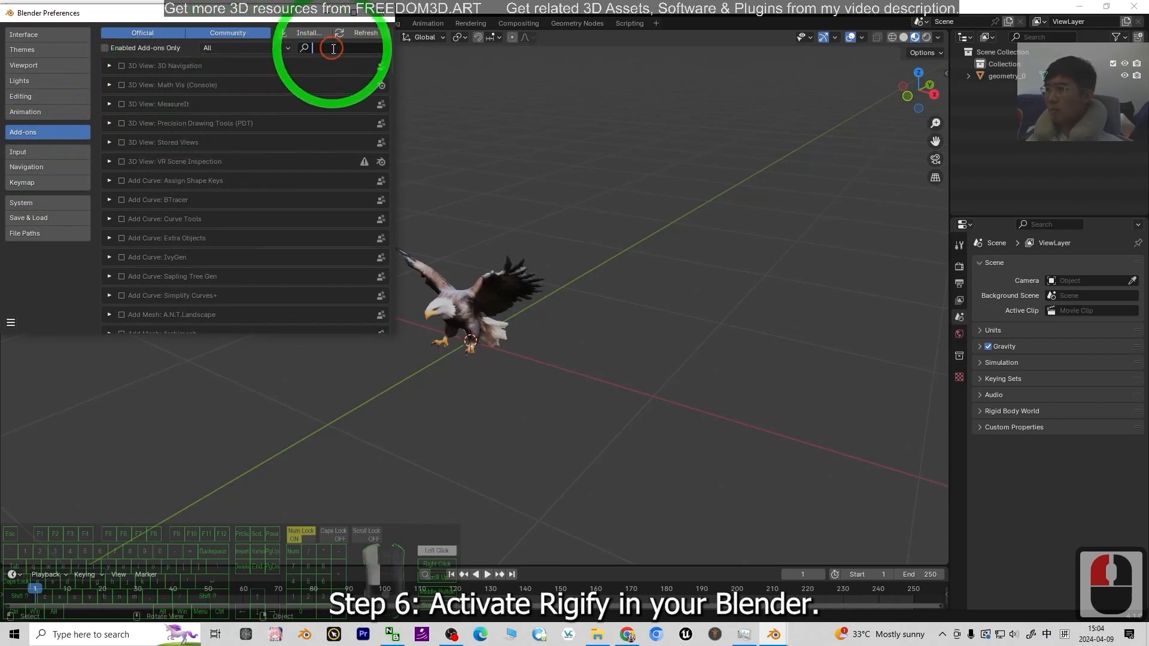
type("ri")
key("BackSpace")
key("BackSpace")
key("shift")
type("rigi")
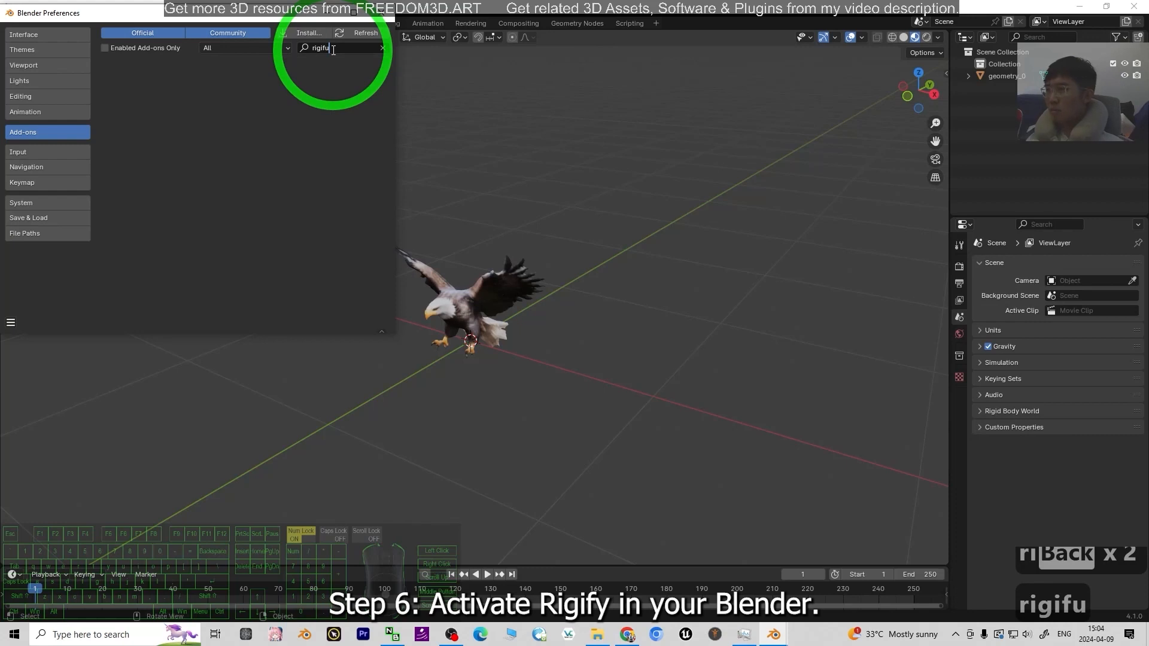
type("fu")
key("BackSpace")
left_click(121, 66)
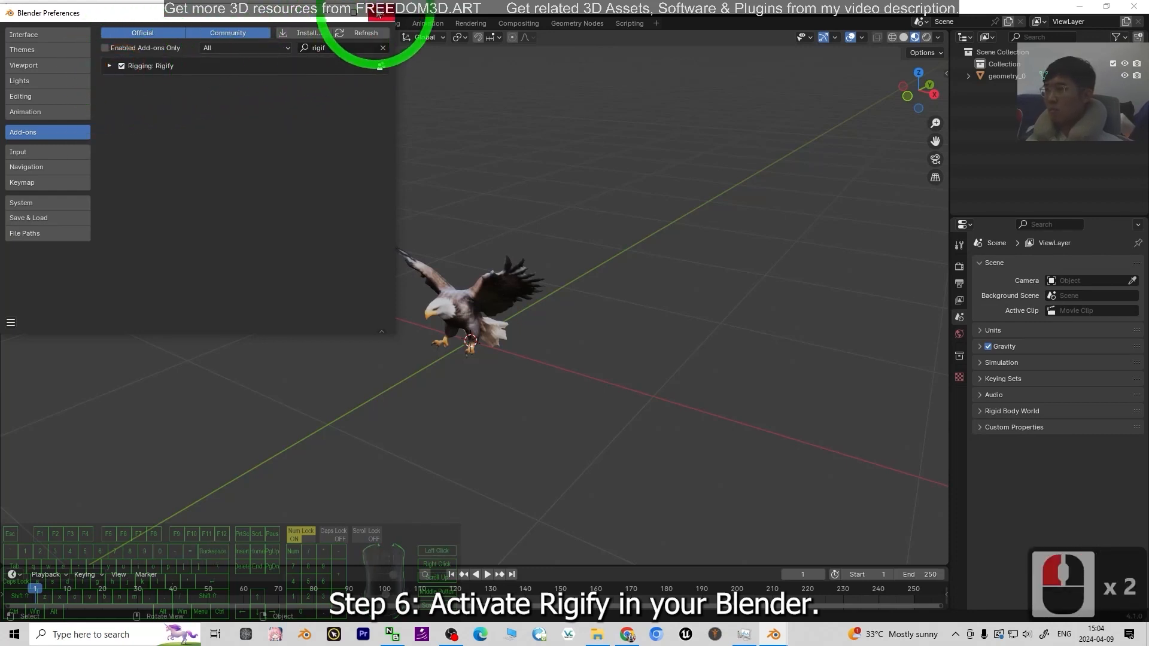
left_click(381, 12)
Add a Bird (Meta-Rig) armature at the world origin
left_click(159, 37)
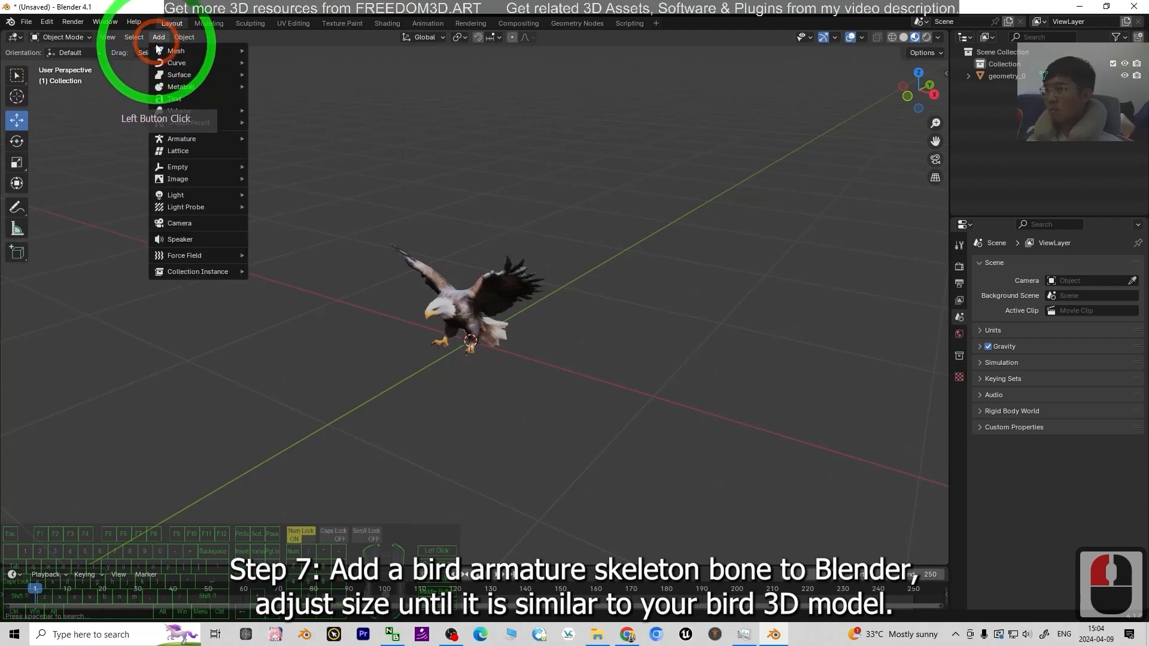
left_click(186, 139)
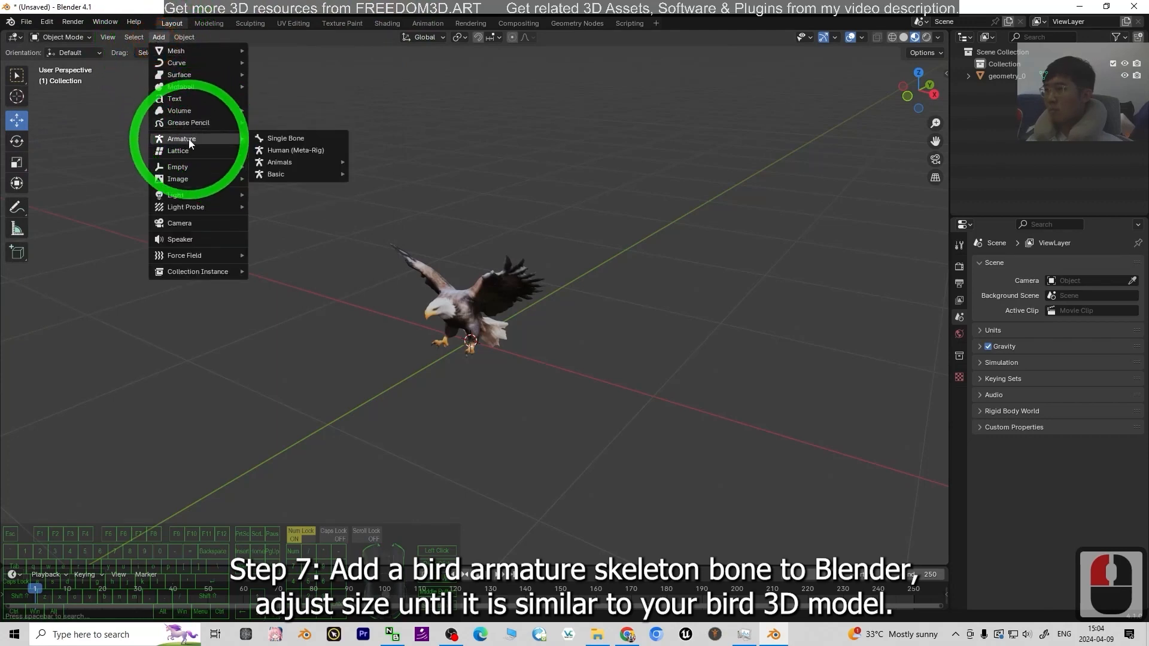
mouse_move(280, 164)
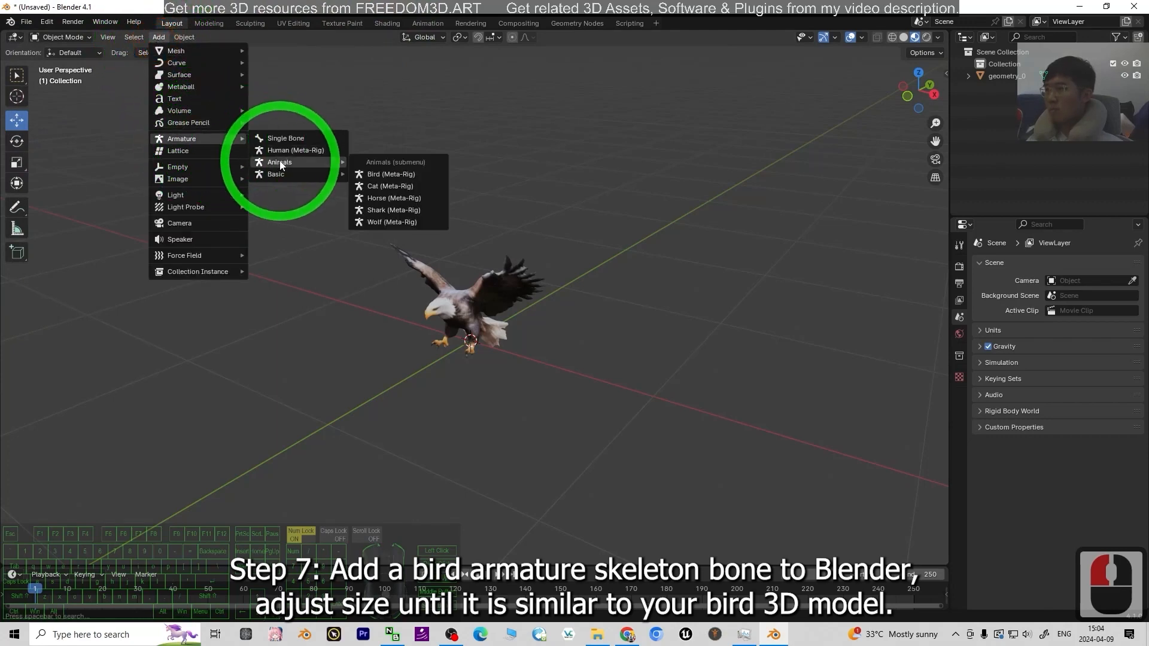
left_click(392, 174)
scroll(586, 332, "up", 5)
left_click(593, 388)
scroll(545, 389, "up", 3)
middle_click_drag(772, 449, 731, 356, "shift")
Set the metarig's viewport display to In Front so its bones show through the eagle mesh
left_click(958, 427)
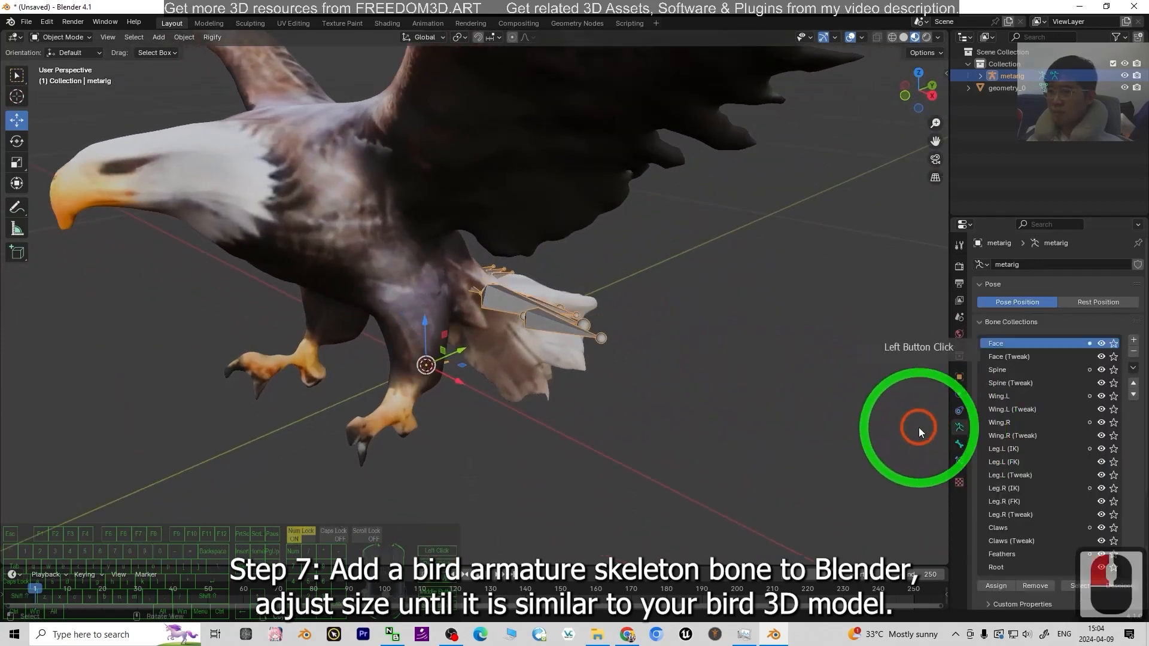
left_click(959, 410)
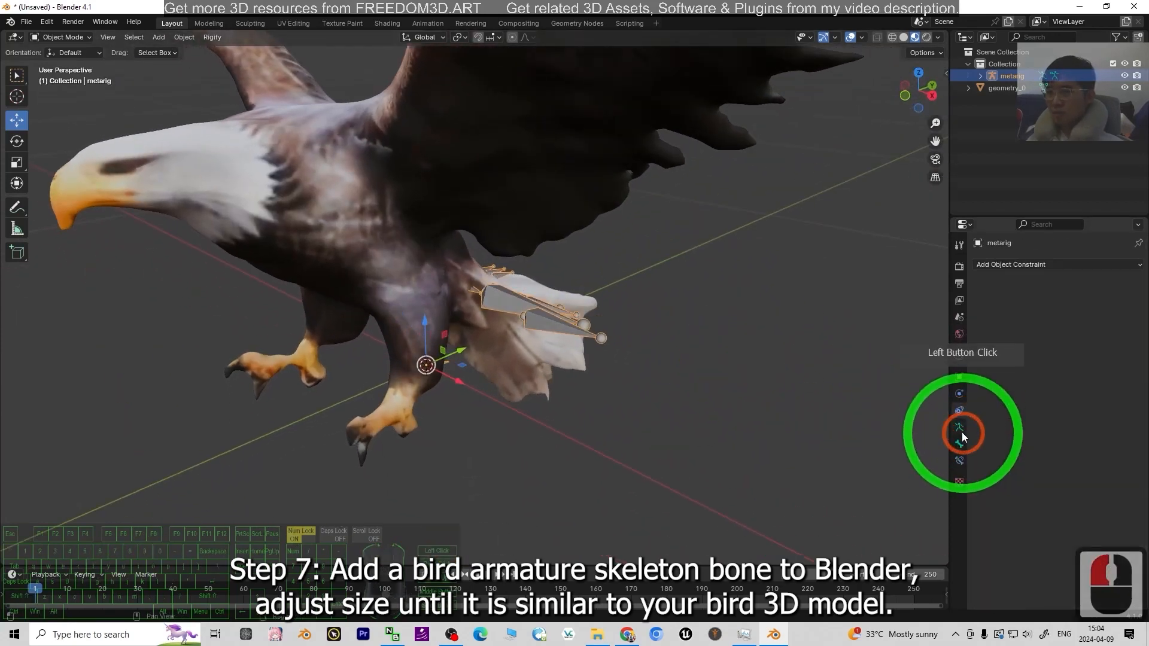
left_click(958, 430)
scroll(1107, 431, "down", 9)
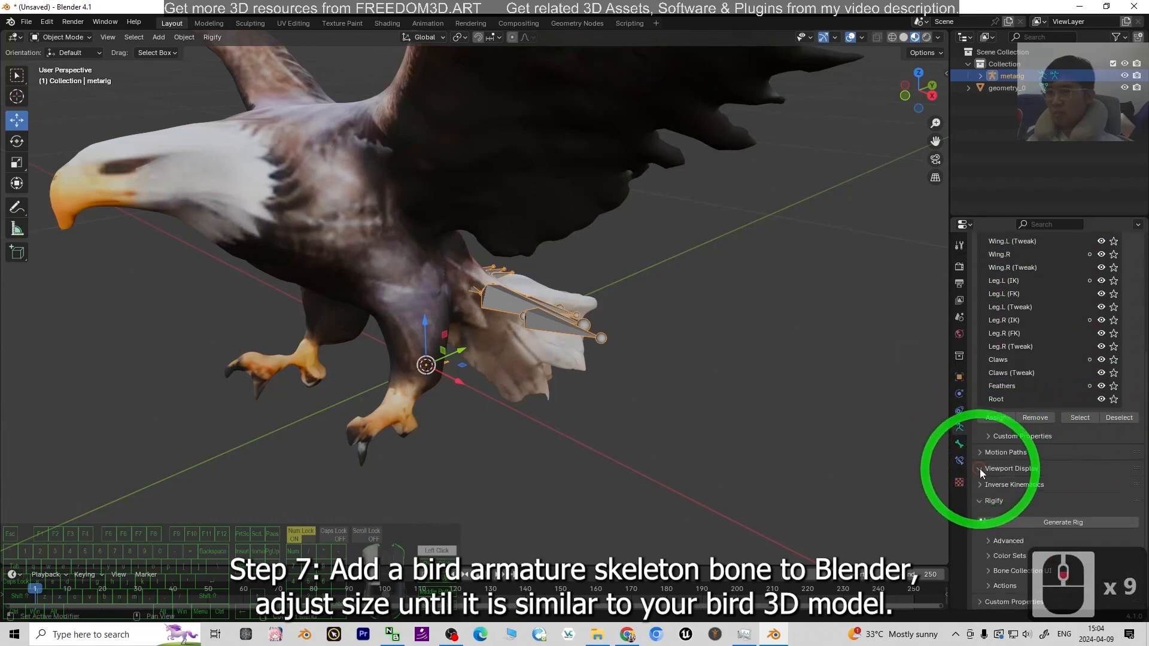
left_click(1098, 468)
scroll(1071, 487, "down", 2)
left_click(1042, 493)
mouse_move(871, 447)
middle_mouse_down()
mouse_move(682, 379)
mouse_move(647, 397)
mouse_move(516, 400)
mouse_move(709, 389)
mouse_move(588, 399)
middle_mouse_up()
scroll(479, 369, "up", 3)
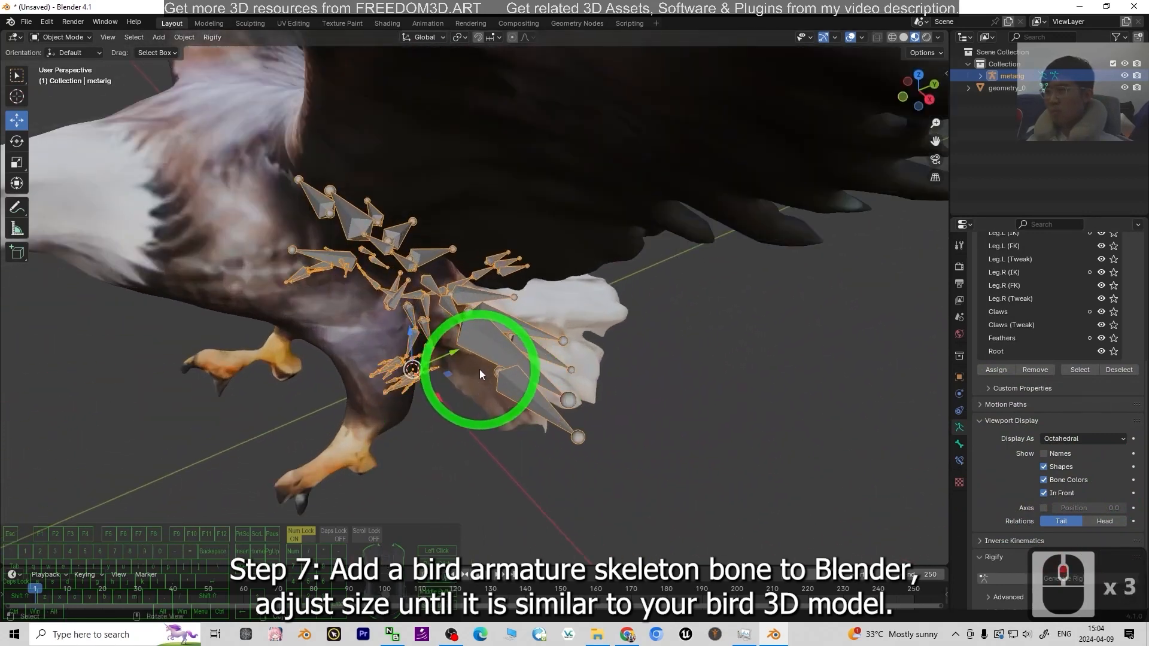
left_click(505, 362)
middle_click_drag(607, 321, 705, 407, "shift")
middle_click_drag(709, 450, 677, 430)
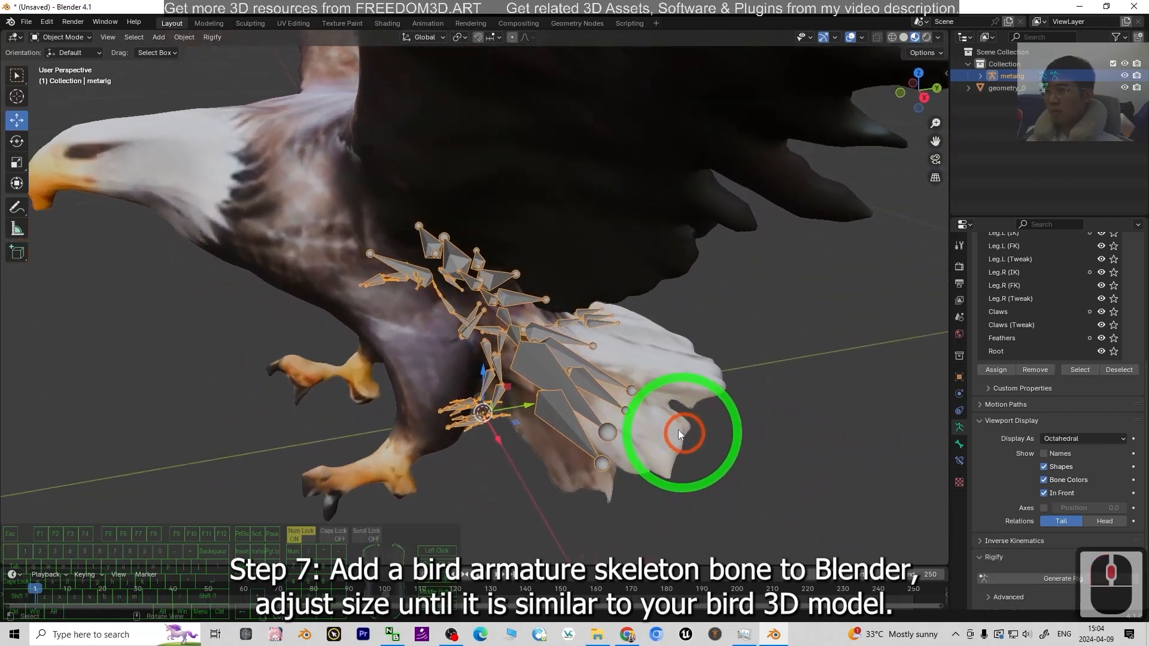
left_click(532, 370)
left_click(63, 37)
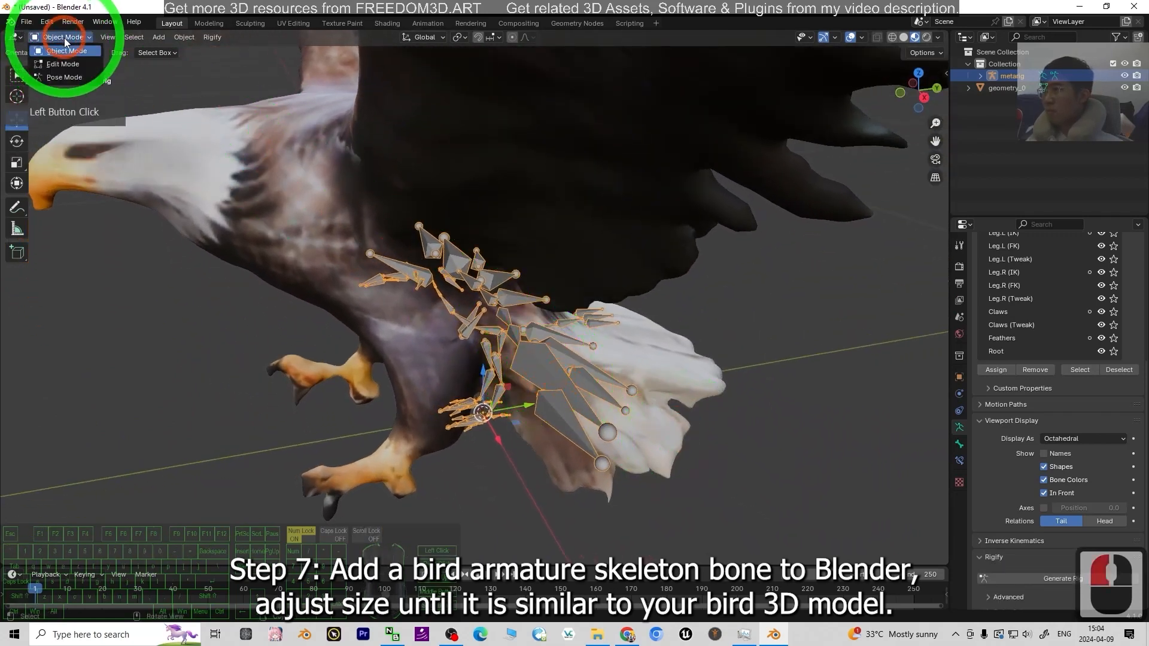
left_click(864, 418)
left_click(524, 363)
left_click(66, 30)
left_click(67, 38)
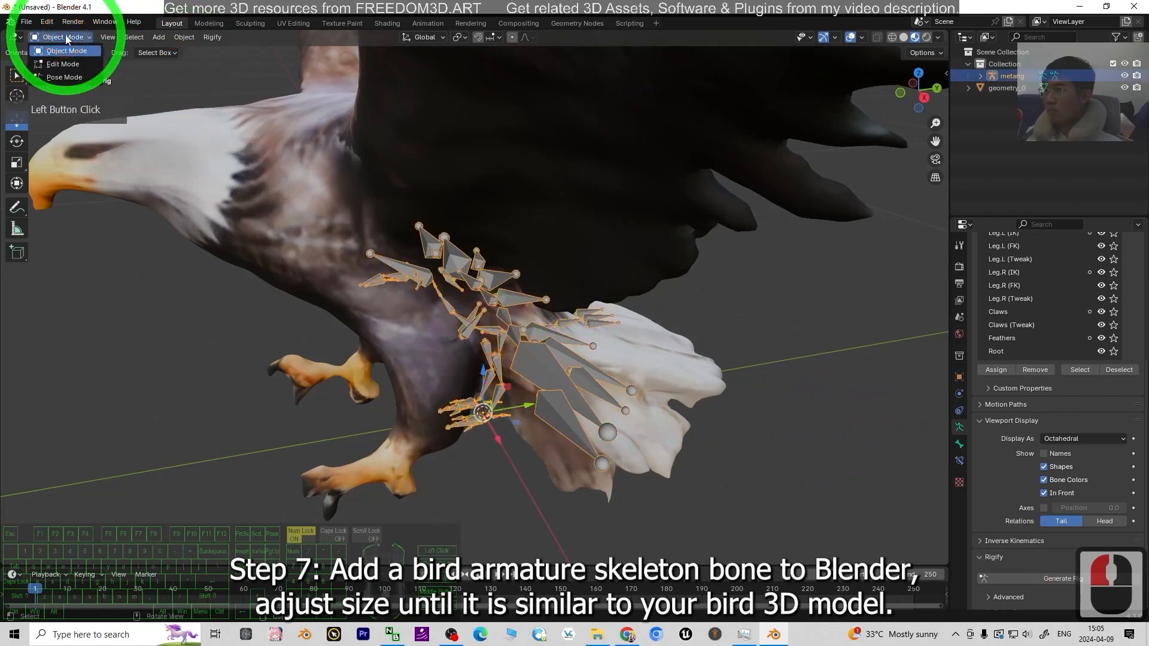
Scale the metarig up uniformly to about 1.6 so its size approaches the eagle's body
middle_click_drag(827, 404, 754, 400)
scroll(750, 399, "down", 2)
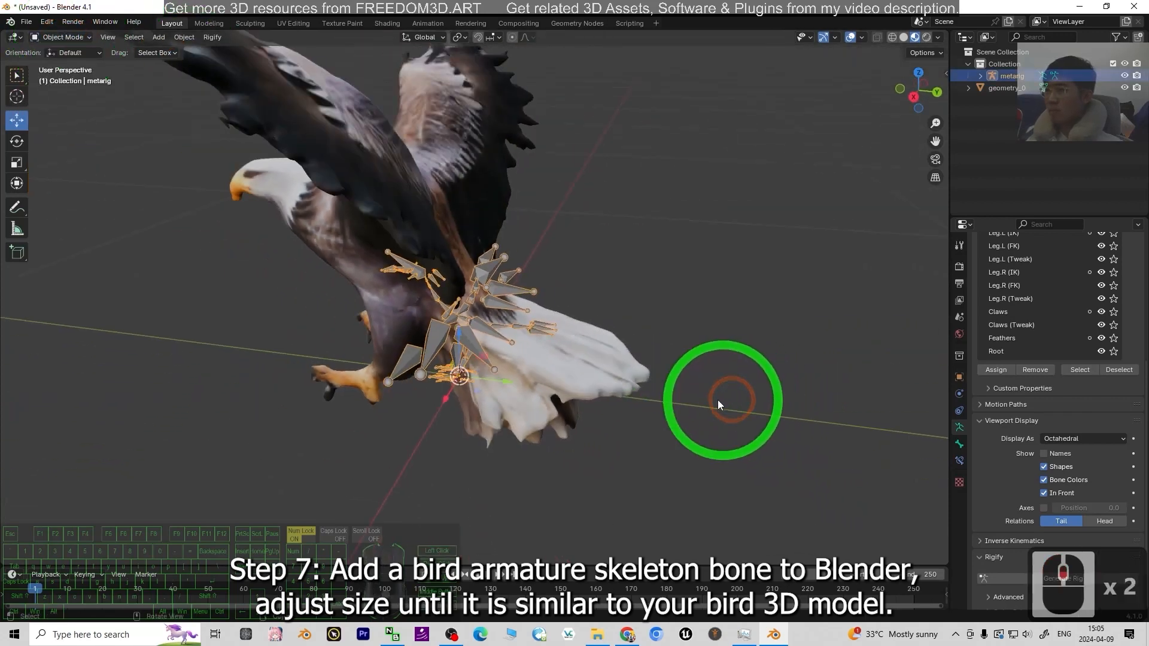
middle_click_drag(551, 357, 607, 366)
key("s")
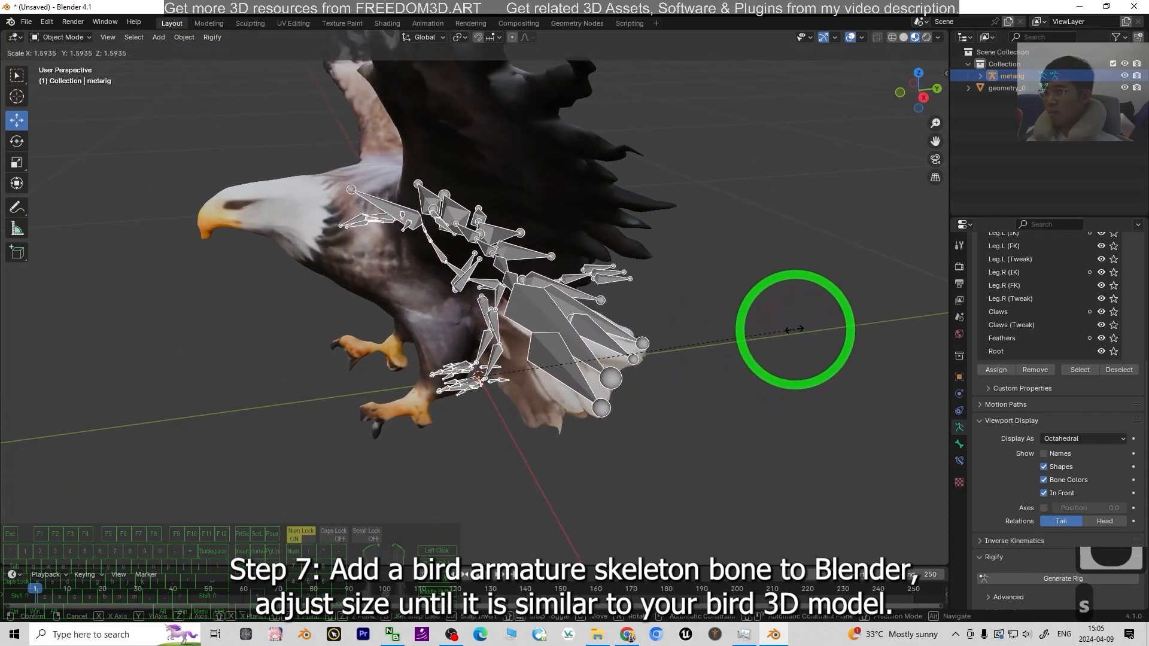
left_click(808, 377)
middle_click_drag(808, 379, 792, 357)
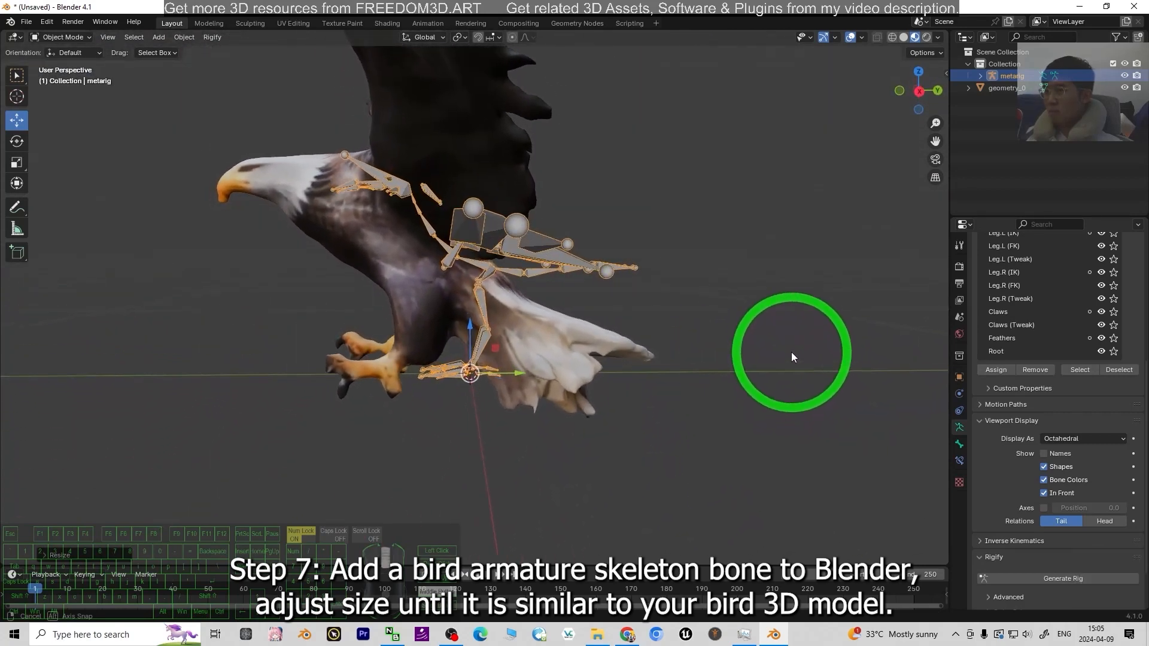
Move the metarig forward in right orthographic view so its feet line up with the eagle's feet
left_click(918, 90)
left_click(620, 242)
middle_click_drag(619, 242, 685, 293, "ctrl")
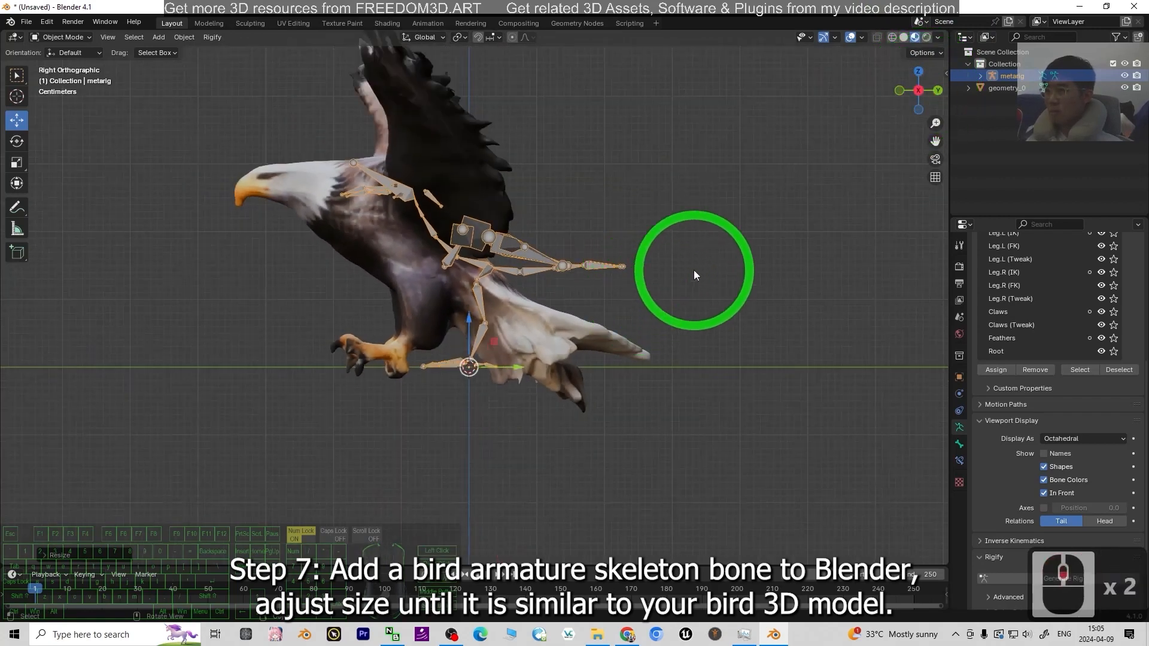
left_click_drag(493, 345, 426, 350)
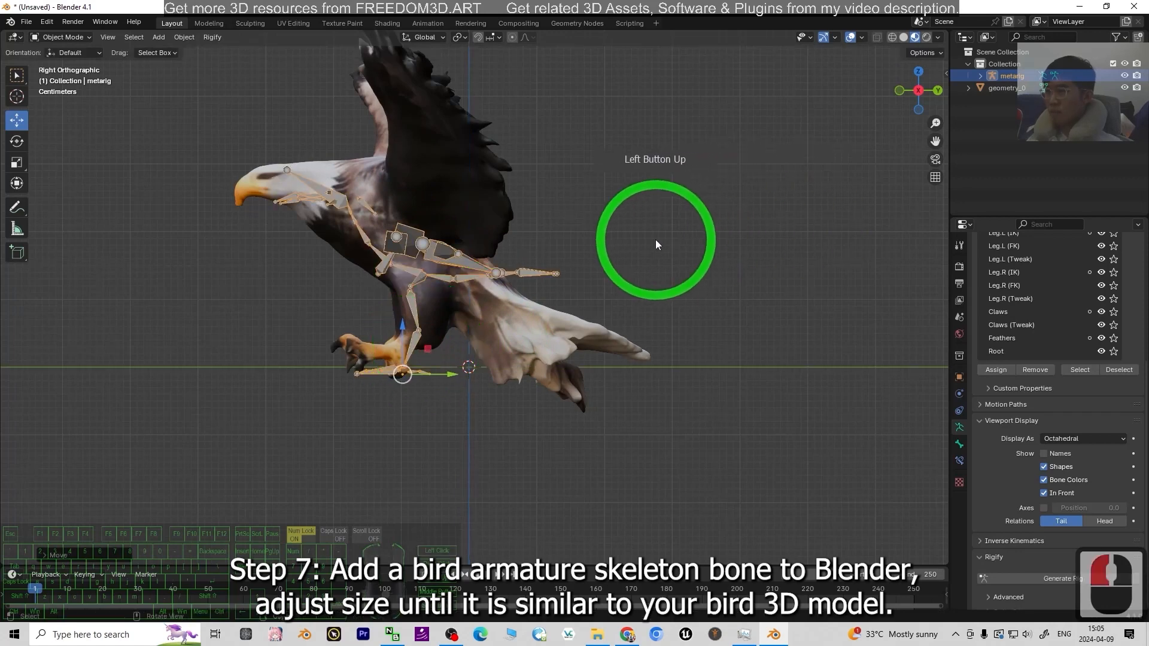
Scale the metarig up slightly more and nudge it in the YZ plane to fit the eagle's legs and body
key("s")
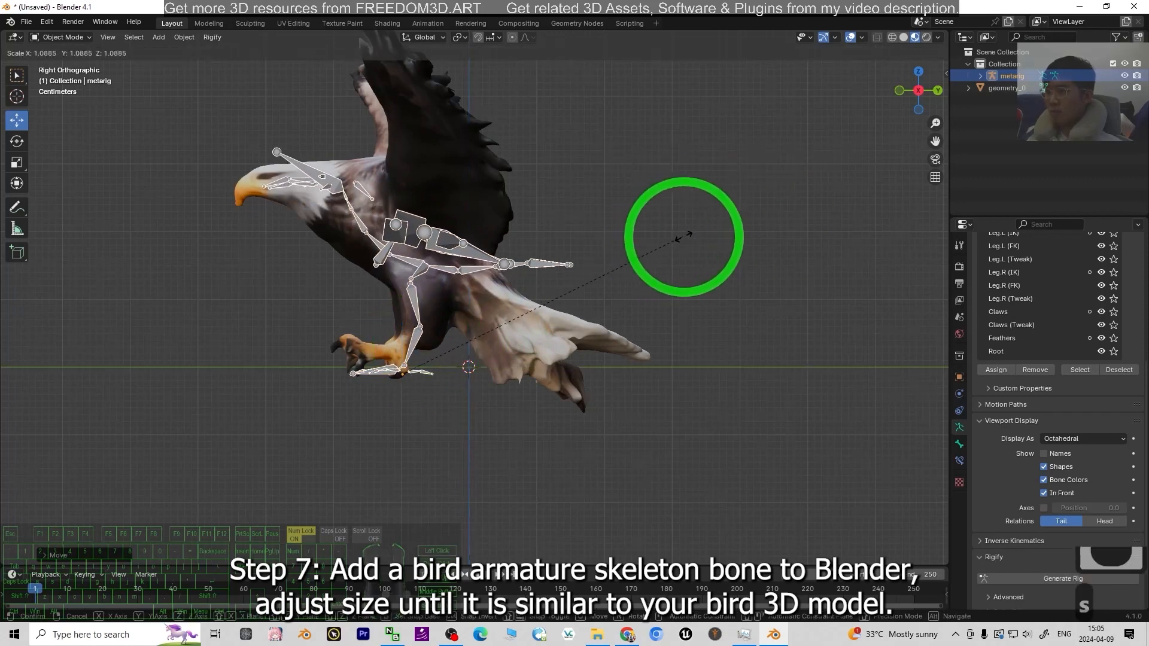
left_click(707, 233)
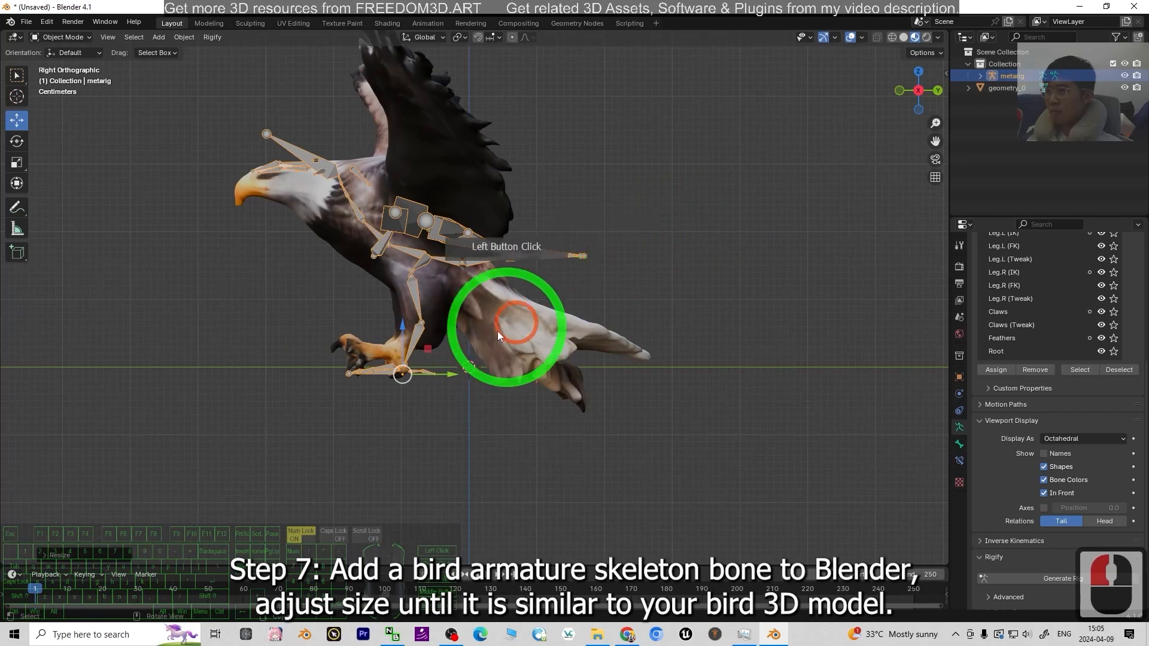
left_click_drag(427, 353, 346, 275)
scroll(345, 274, "up", 3)
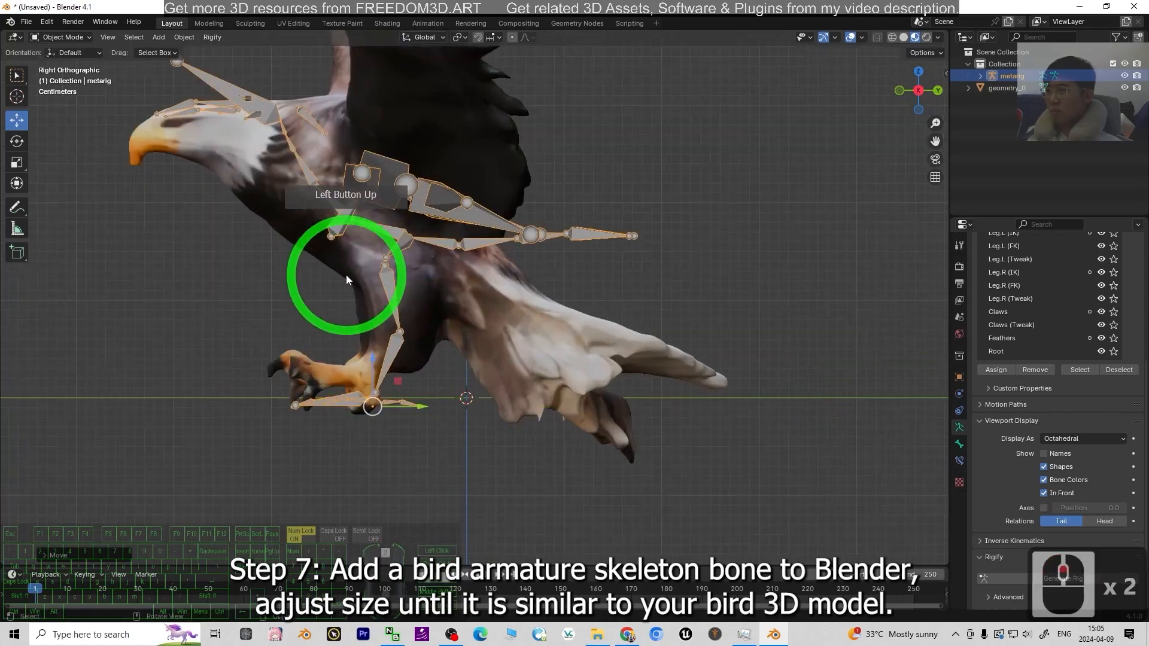
Enter Edit Mode on the metarig and enable X-Axis Mirror for symmetrical bone editing
middle_click_drag(512, 322, 790, 330)
left_click(922, 53)
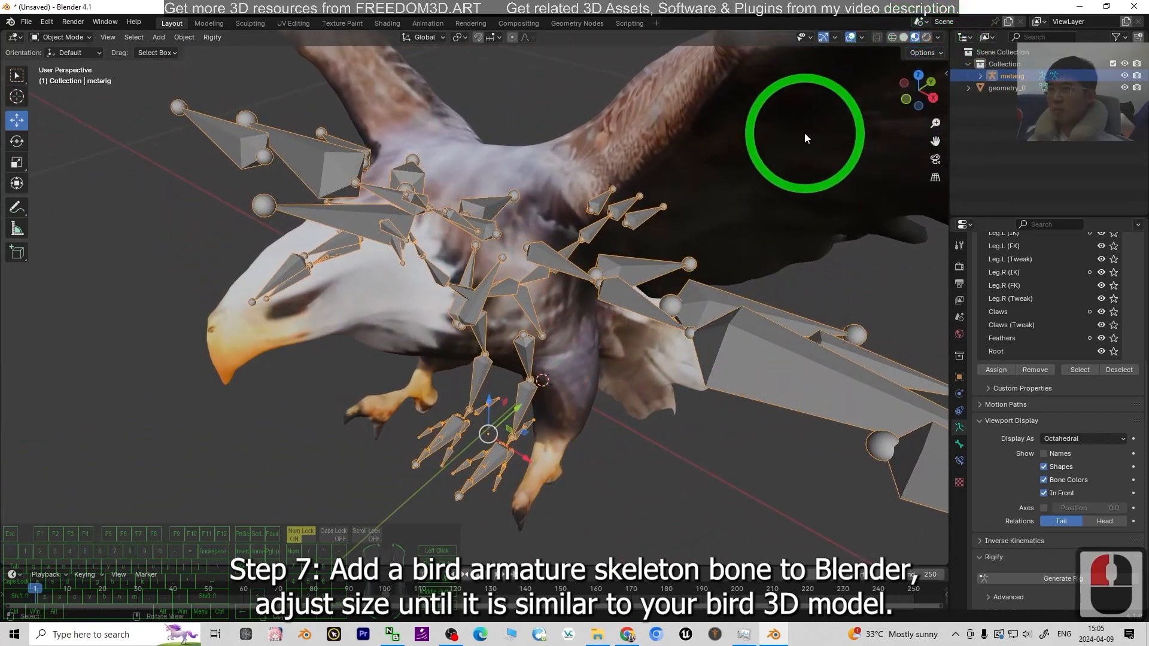
scroll(731, 206, "down", 2)
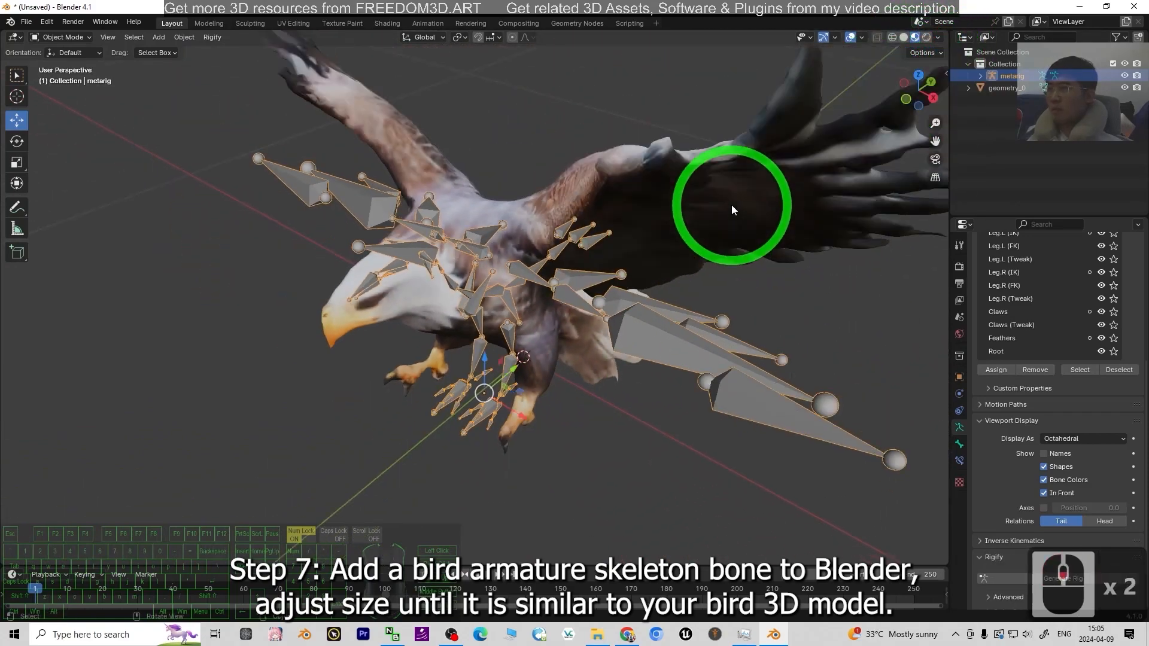
left_click(62, 37)
left_click(57, 61)
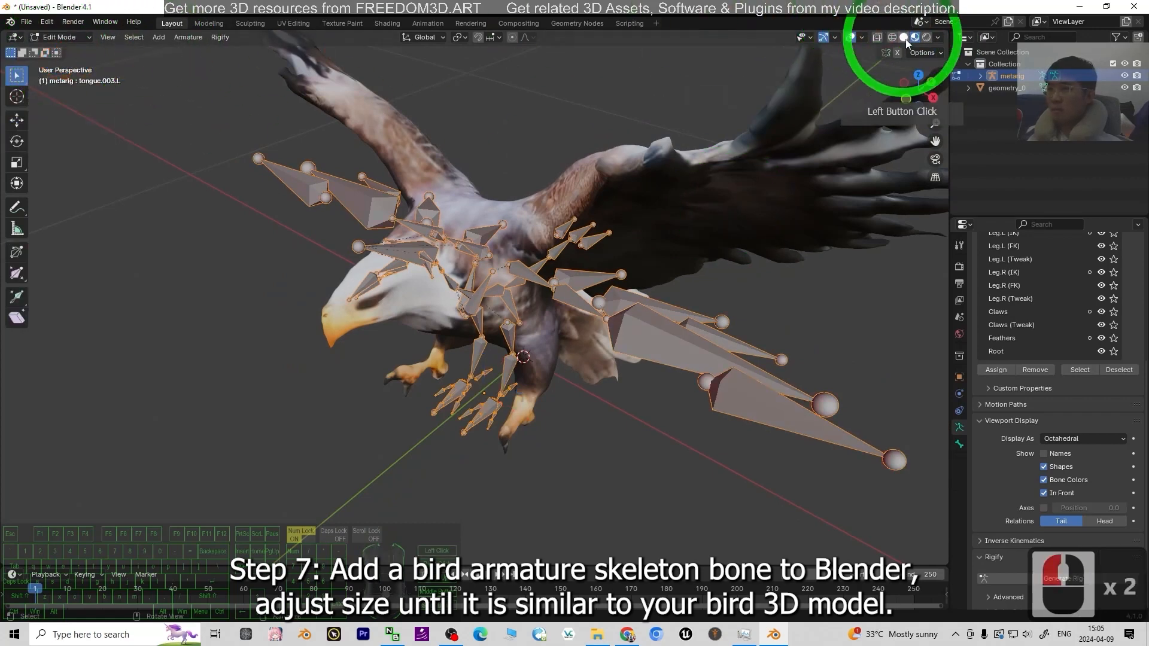
left_click(922, 52)
left_click(868, 76)
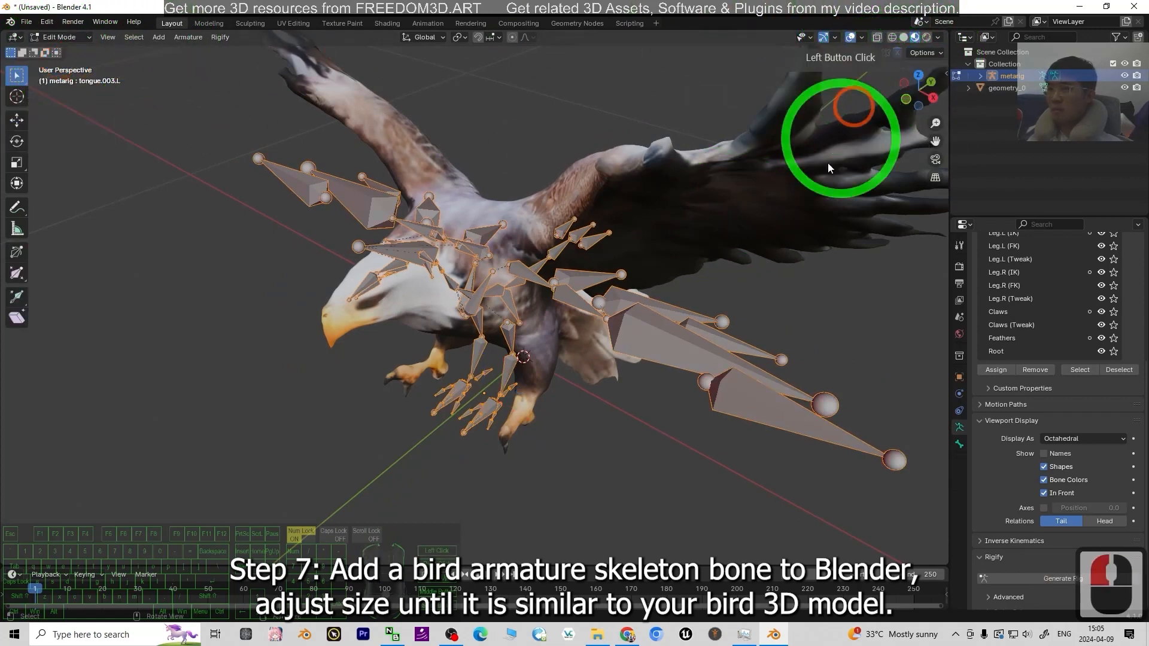
In right orthographic view, select the head and face bones and move them down and forward into the eagle's head
middle_click_drag(803, 303, 743, 269)
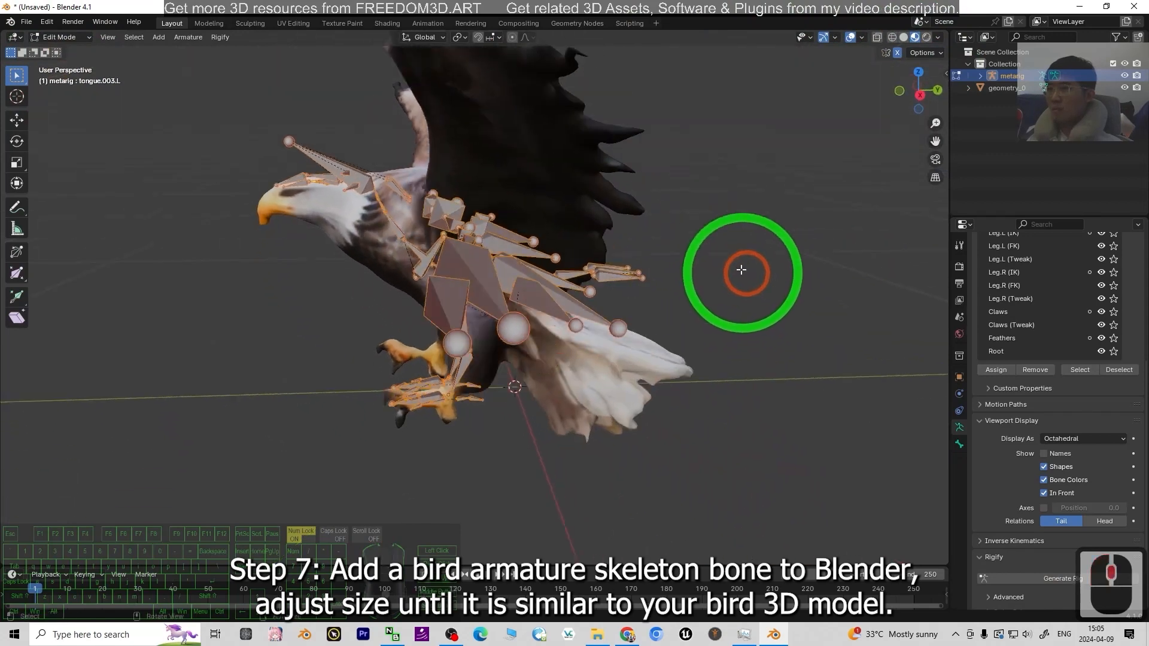
left_click(919, 95)
scroll(526, 207, "up", 5)
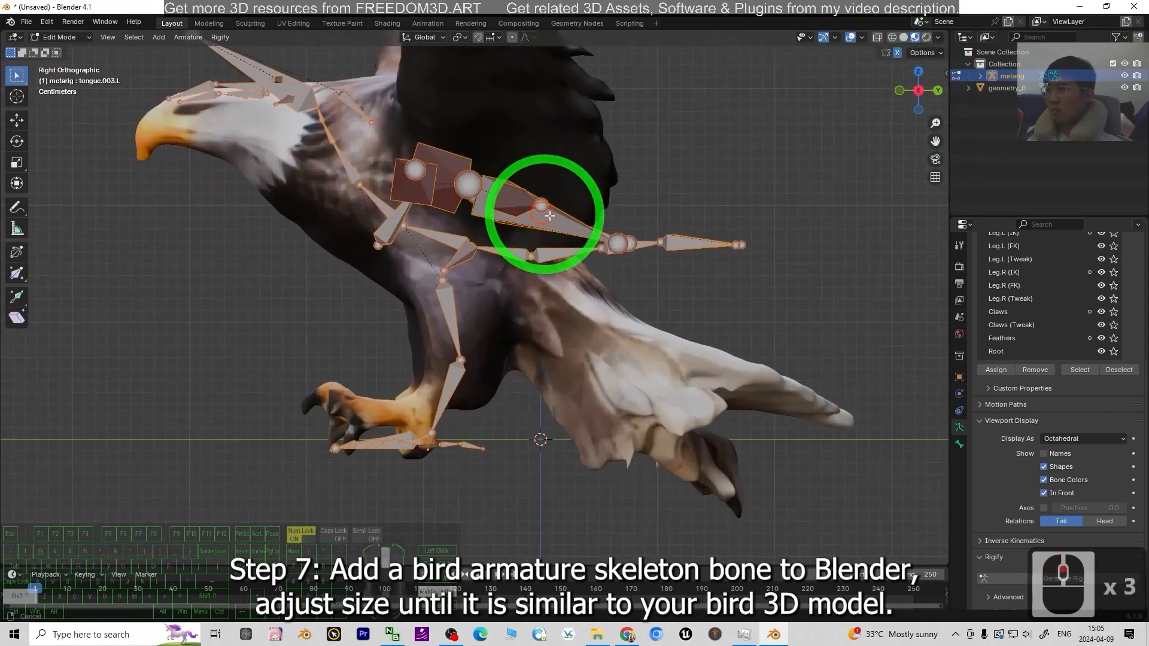
middle_click_drag(549, 216, 631, 323, "shift")
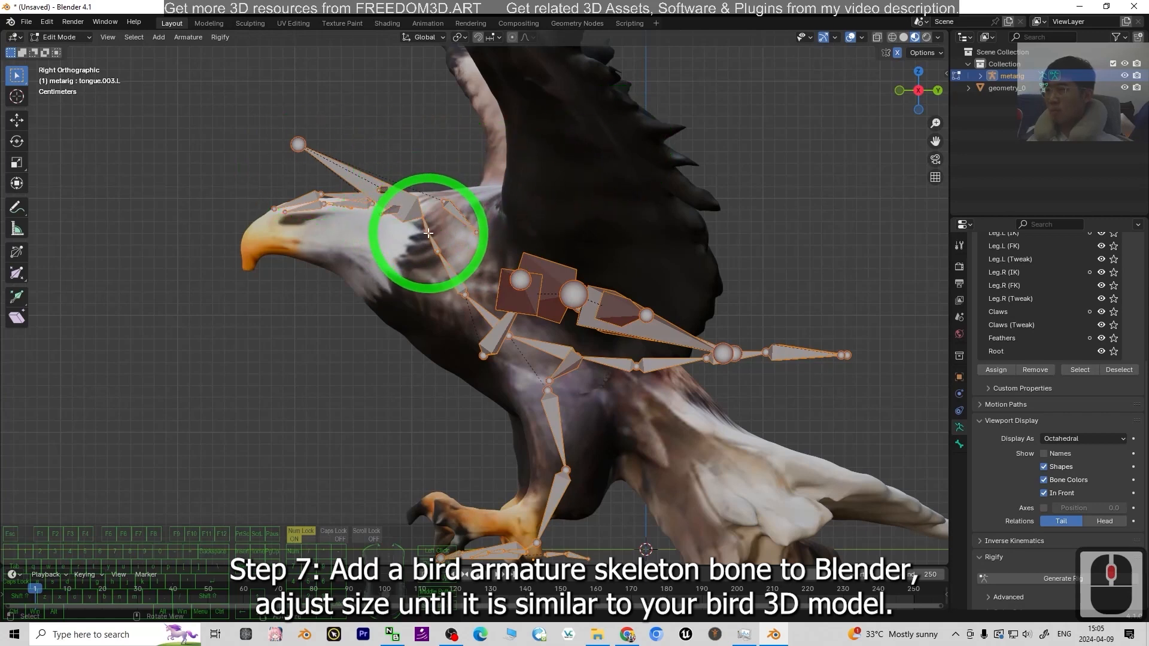
left_click_drag(246, 114, 440, 230)
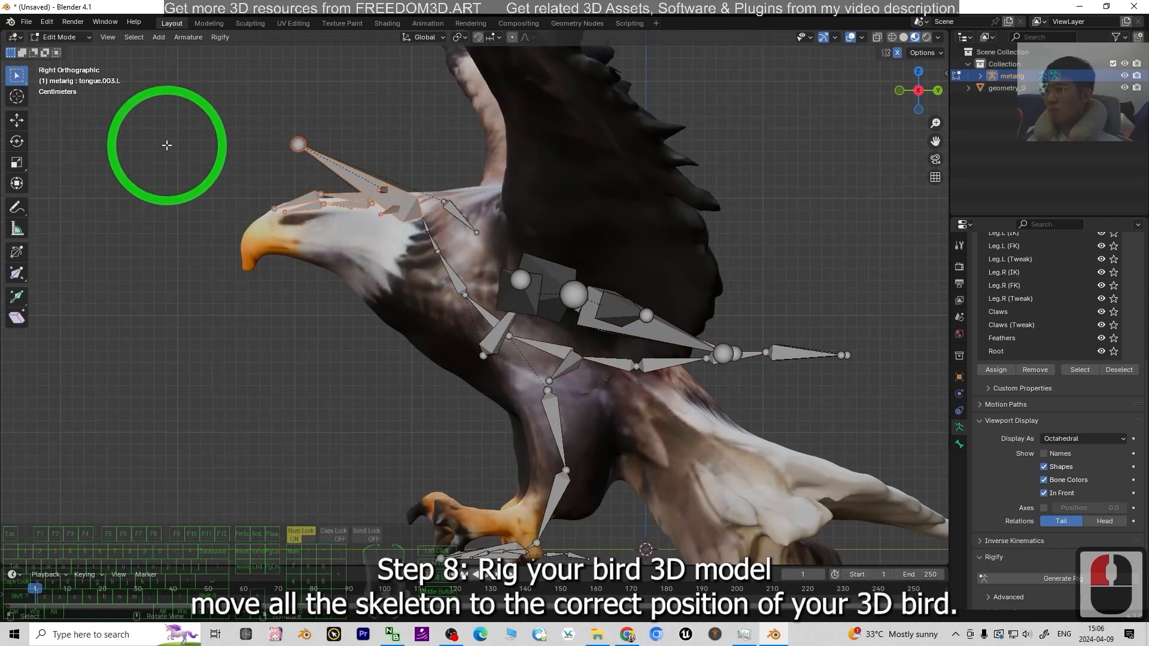
left_click(16, 120)
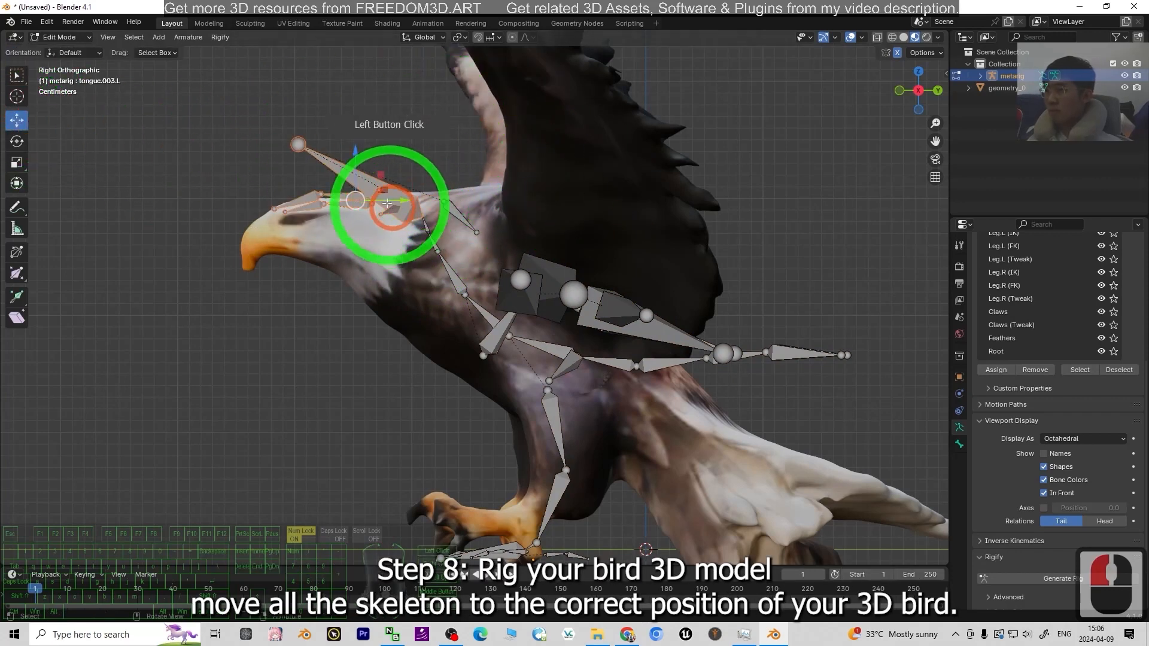
left_click_drag(381, 178, 355, 213)
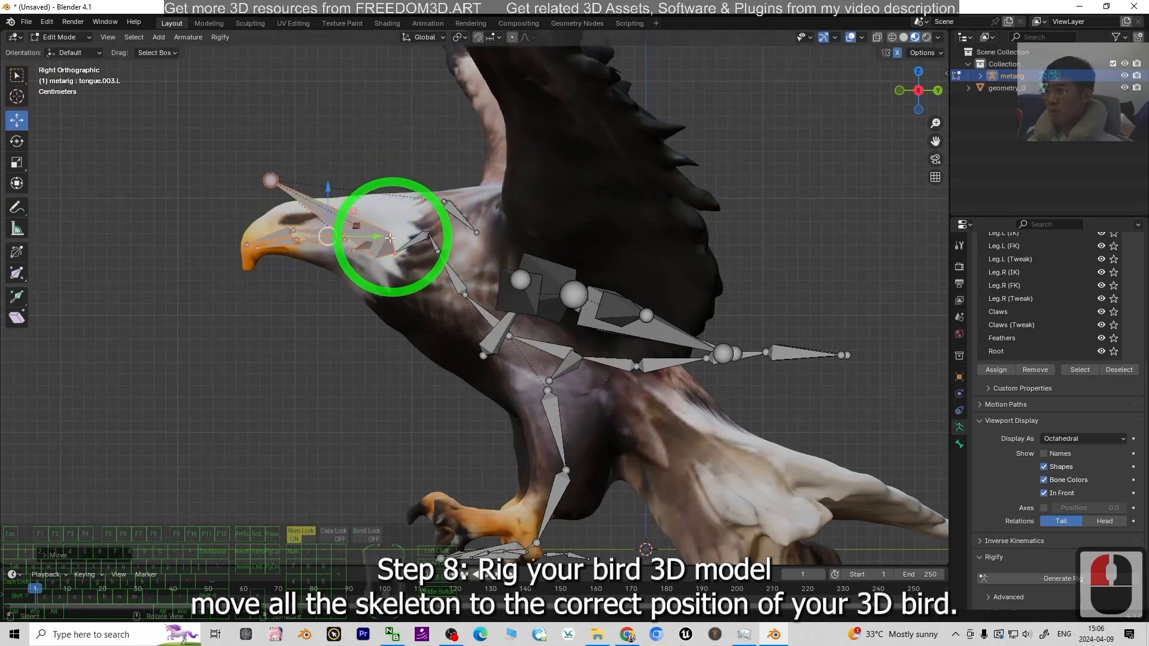
Rotate the head and face bones about 22 degrees in side view and shift them slightly to follow the eagle's head
left_click_drag(422, 227, 423, 206)
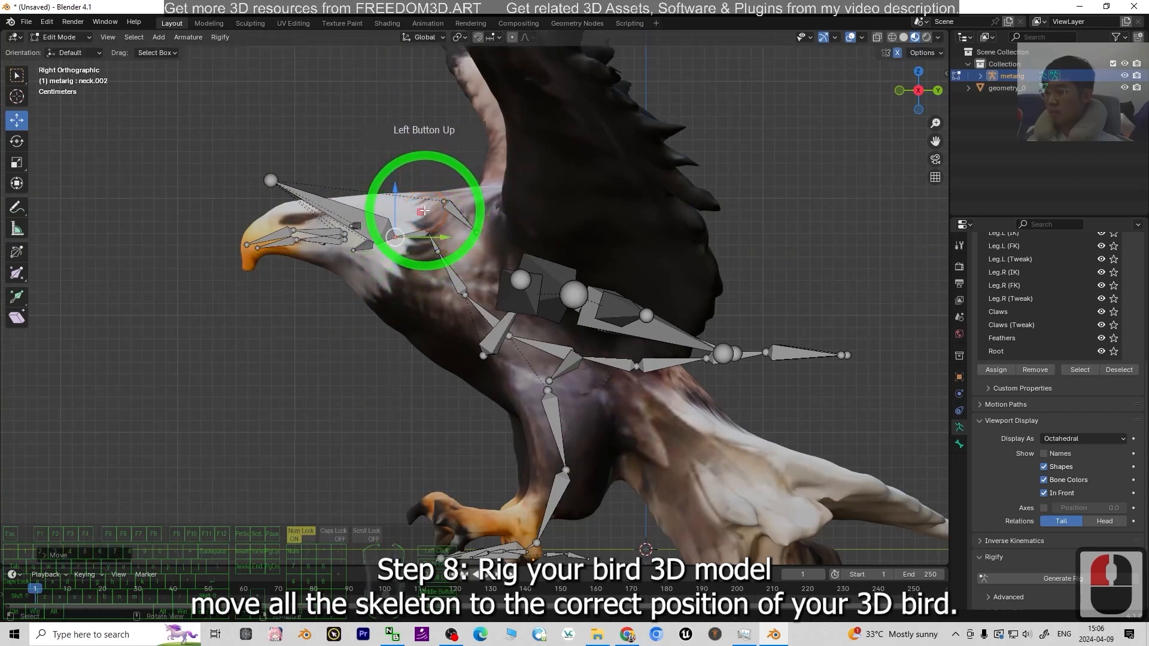
key("ctrl+z")
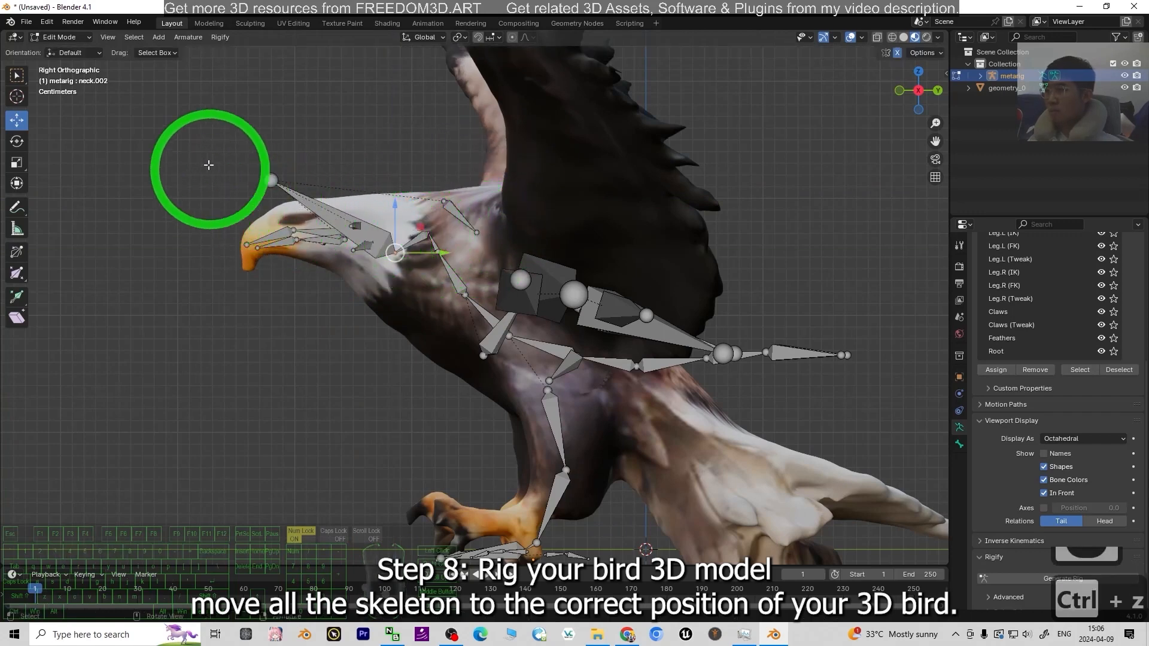
left_click_drag(217, 158, 404, 277)
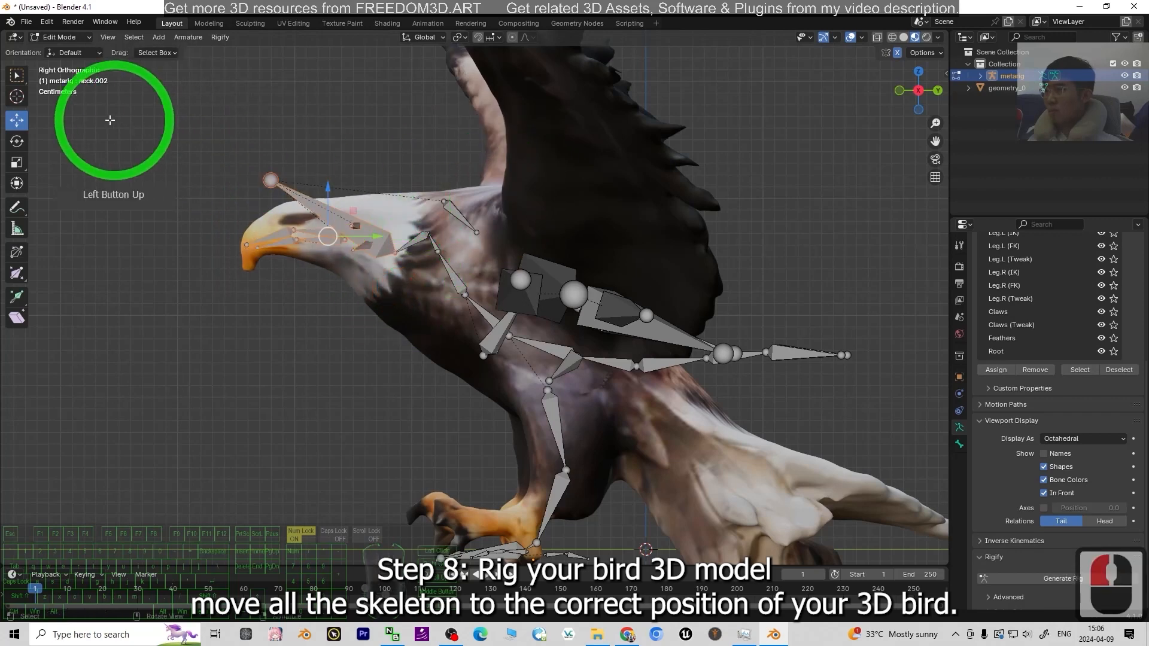
mouse_move(358, 207)
left_mouse_down()
mouse_move(346, 185)
mouse_move(378, 217)
mouse_move(356, 202)
left_mouse_up()
key("ctrl+z")
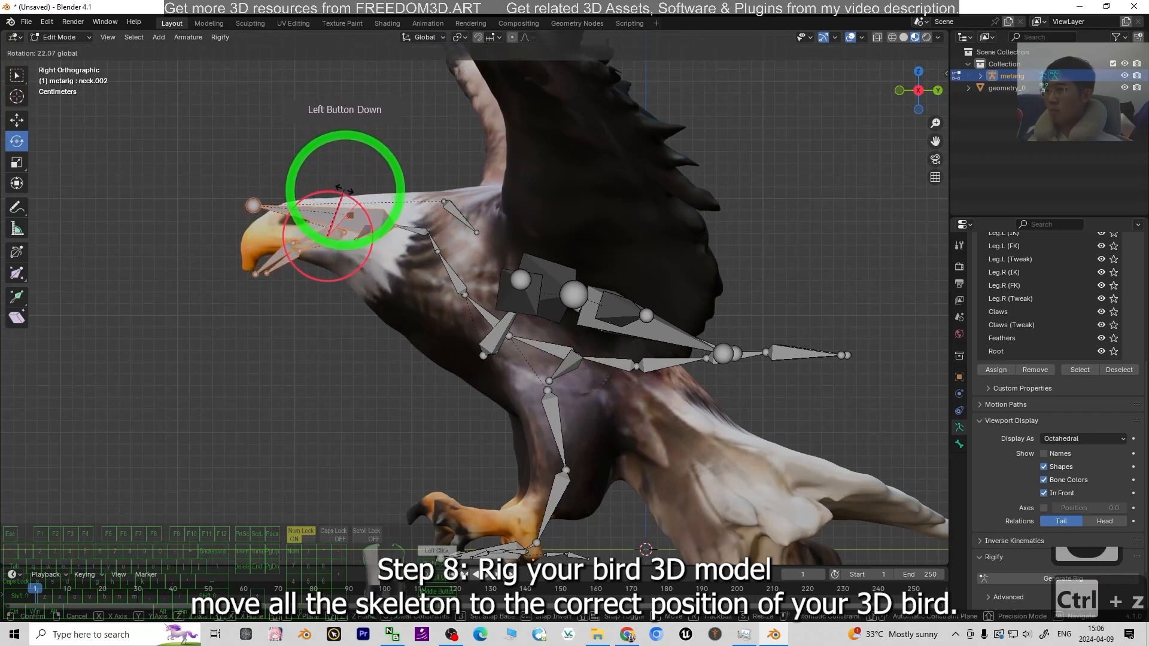
left_click_drag(344, 192, 218, 167)
left_click(16, 119)
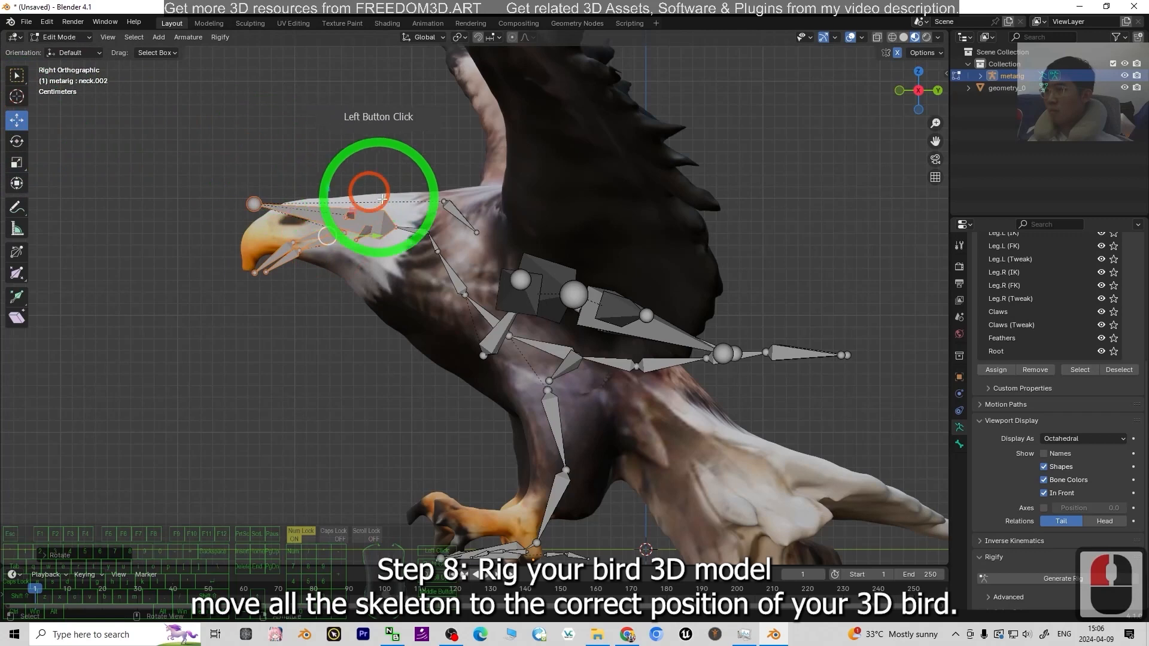
left_click_drag(351, 211, 442, 251)
Move the two upper neck joints down so the neck bones follow the curve of the eagle's neck
left_click(427, 234)
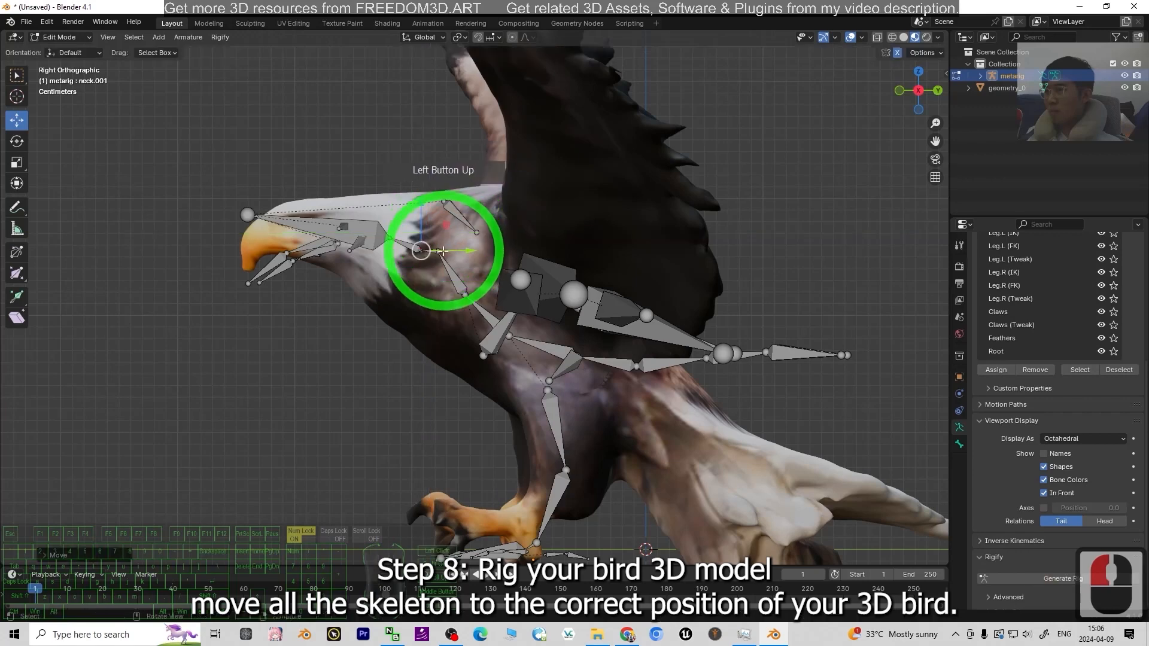
left_click(449, 233)
left_click_drag(459, 229, 461, 242)
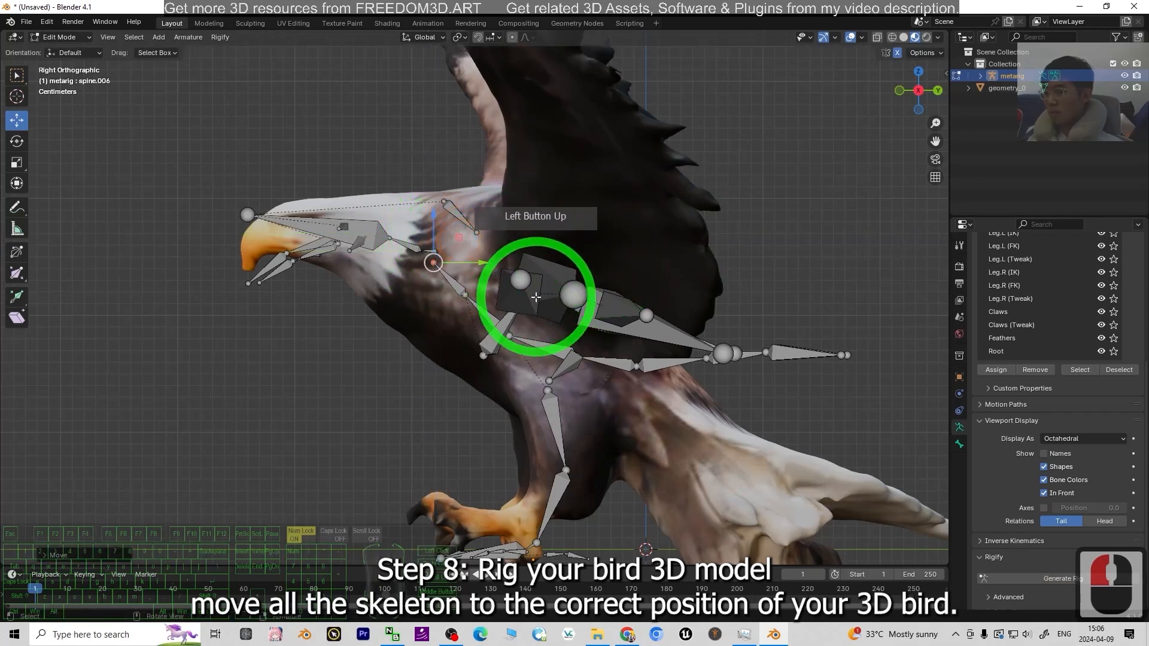
scroll(532, 287, "up", 3)
key("ctrl+z")
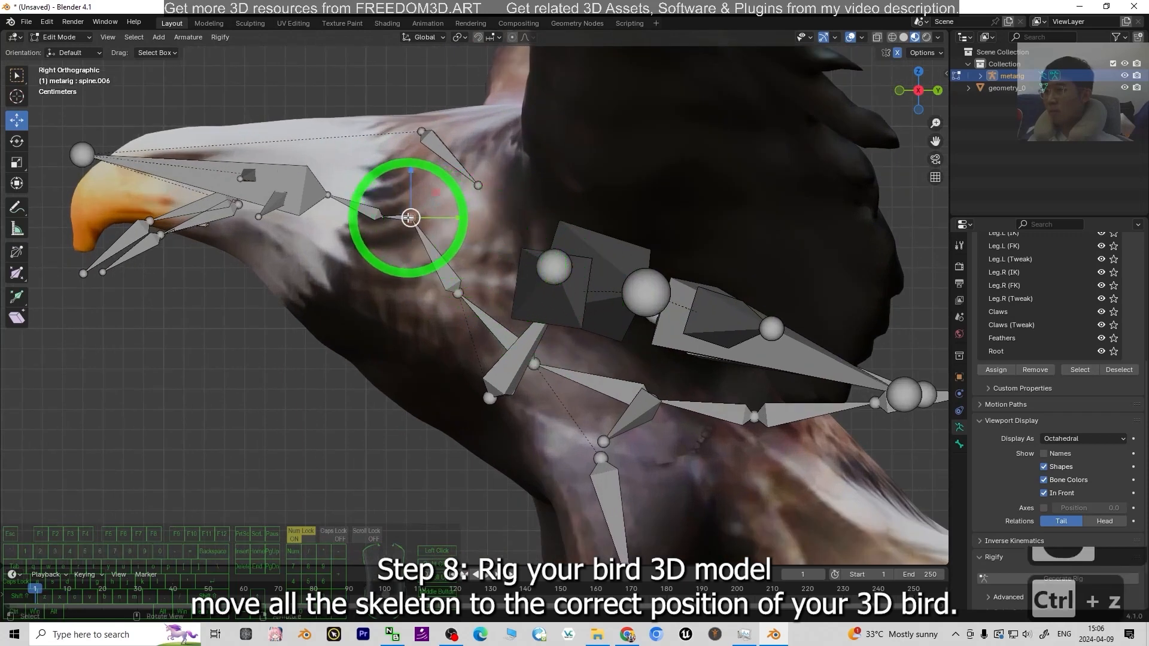
left_click(448, 212)
mouse_move(439, 194)
left_mouse_down()
mouse_move(434, 212)
mouse_move(415, 214)
mouse_move(436, 209)
left_mouse_up()
left_click(435, 207)
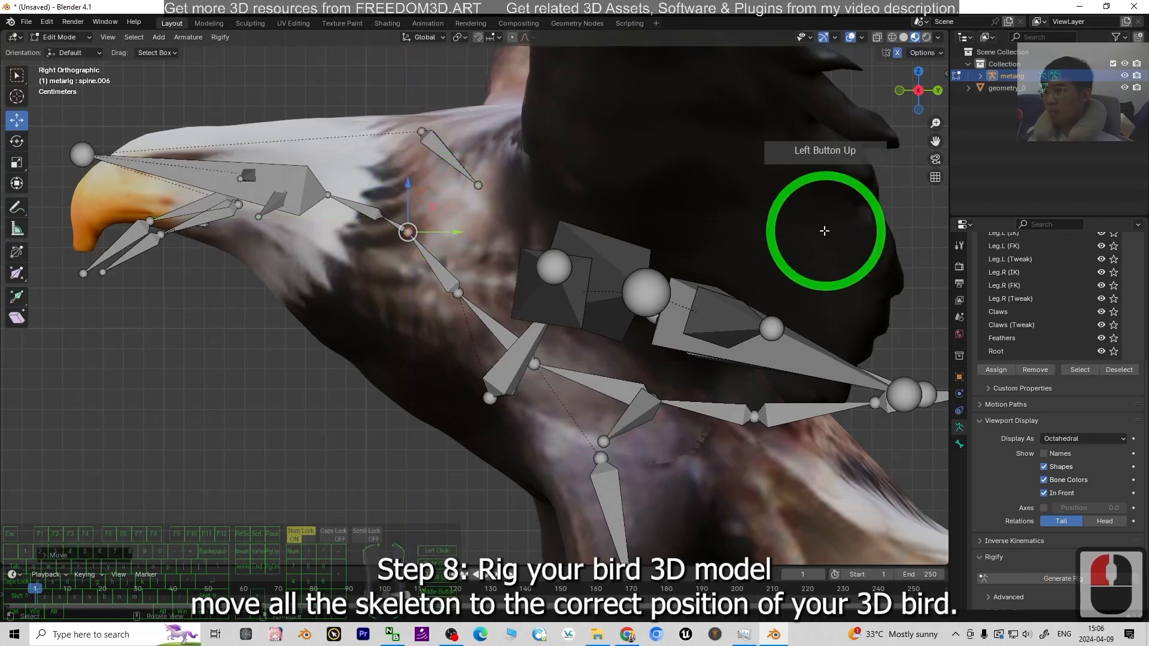
Examine the metarig's fit against the eagle's body, wings and tail from behind and from the side
scroll(749, 257, "down", 6)
scroll(859, 421, "up", 4)
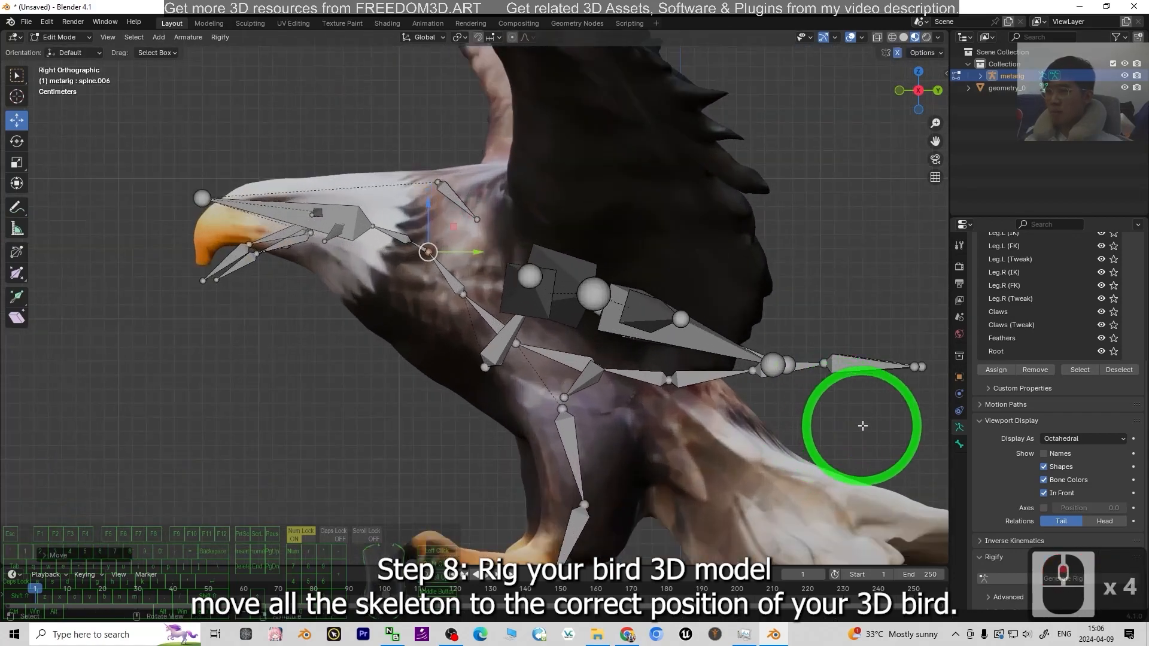
scroll(815, 420, "down", 2)
middle_click_drag(815, 421, 682, 439)
scroll(682, 438, "down", 3)
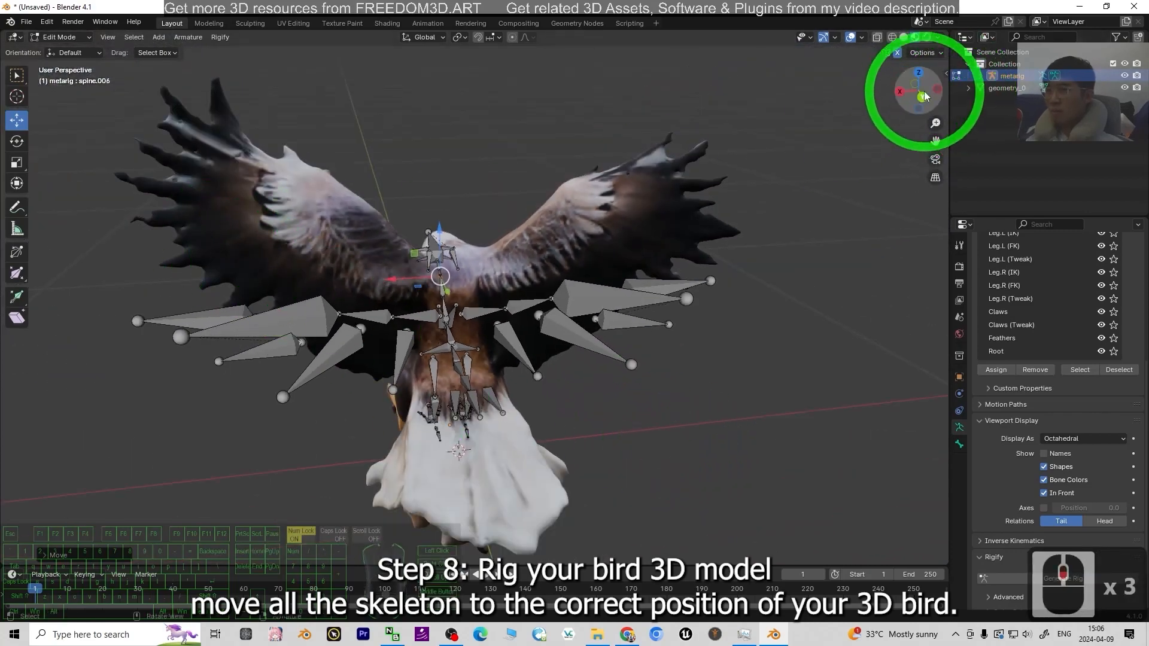
middle_click_drag(569, 333, 692, 328)
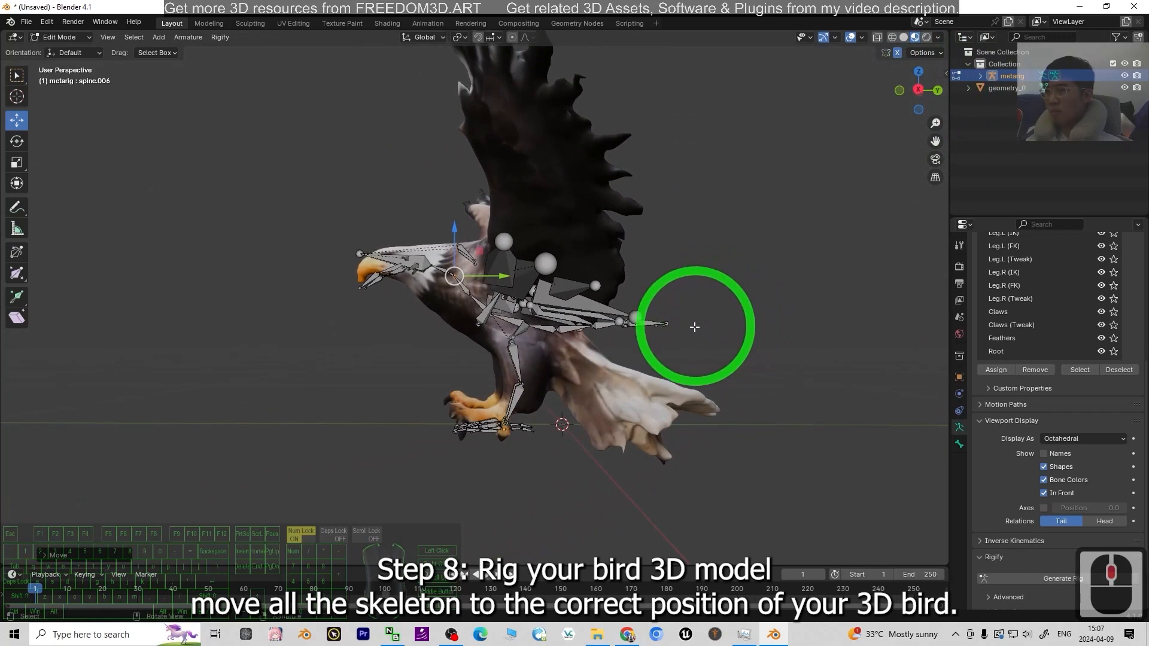
scroll(692, 329, "up", 5)
middle_click_drag(752, 437, 649, 396)
left_click(915, 87)
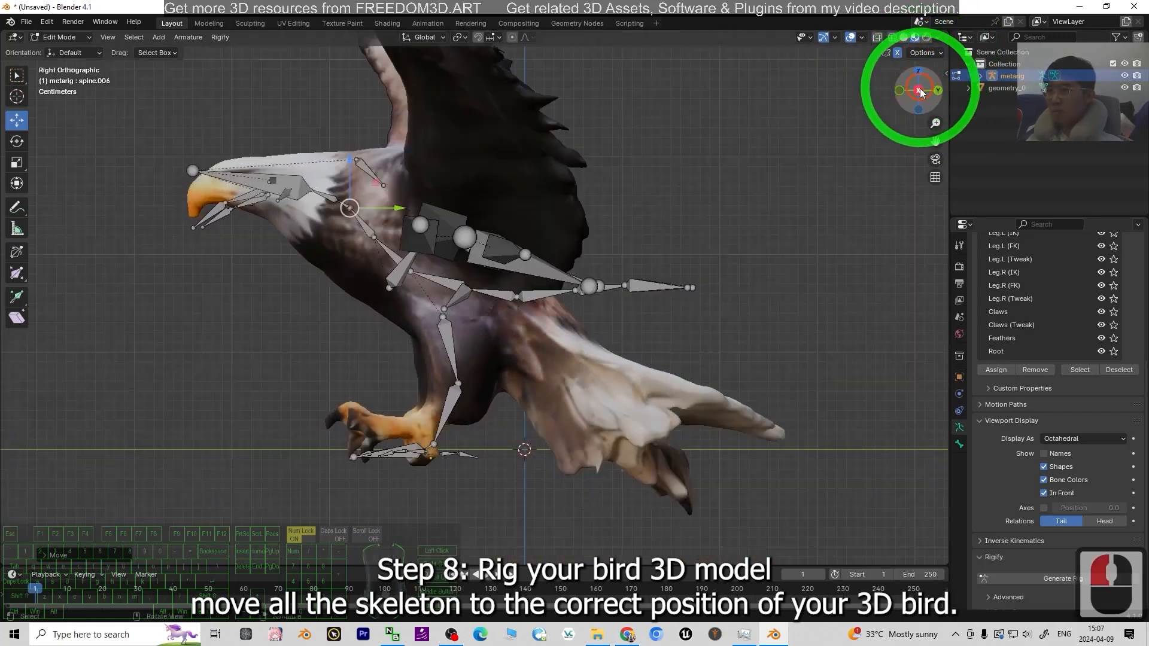
Move the front joint of the spine.002 bone down so it follows the eagle's lower back
left_click(651, 278)
left_click(769, 321)
scroll(764, 333, "up", 3)
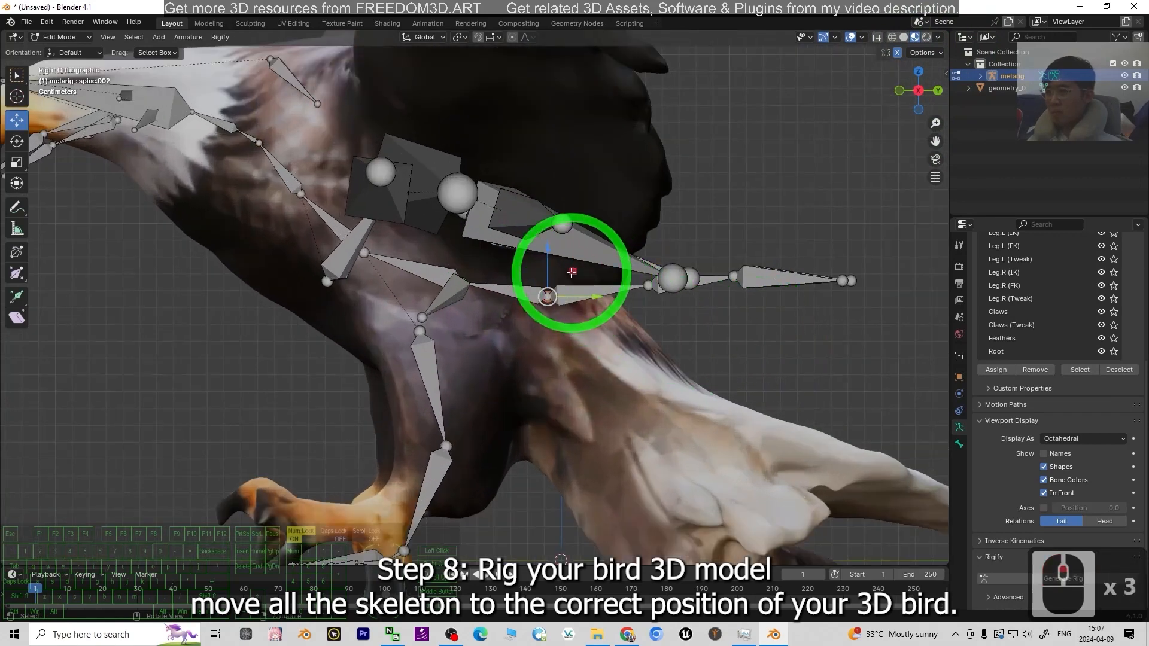
left_click_drag(548, 296, 575, 304)
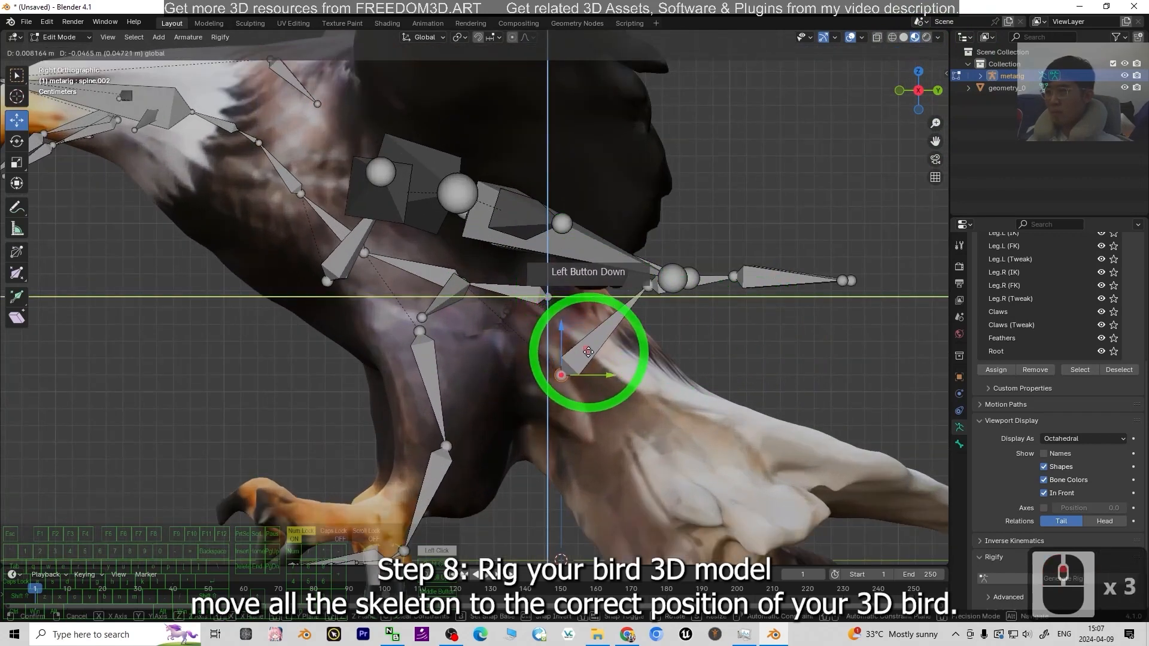
left_click_drag(565, 302, 559, 298)
left_click(548, 297)
Move the next two rear spine joints down so the spine chain reaches the base of the eagle's tail
left_click_drag(669, 269, 672, 279)
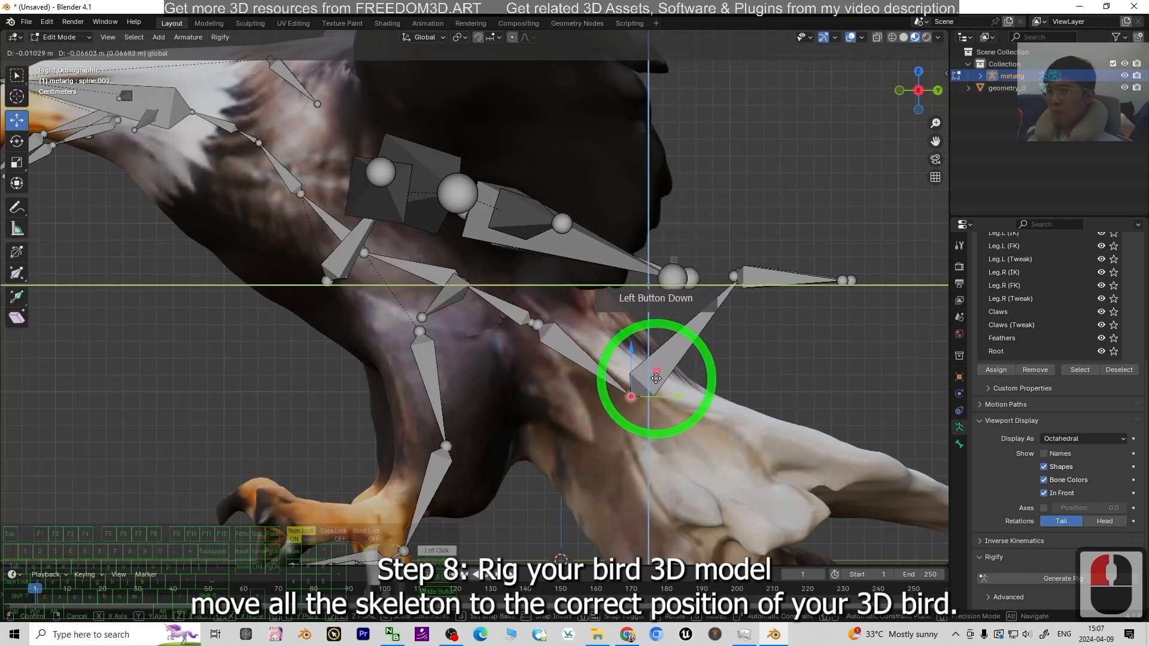
left_click_drag(656, 378, 651, 371)
left_click(735, 276)
left_click_drag(735, 276, 726, 417)
In right orthographic view, move the base joint of the t_feather.L tail feather bone down to the end of the spine chain
scroll(828, 354, "down", 3)
middle_click_drag(797, 307, 885, 103)
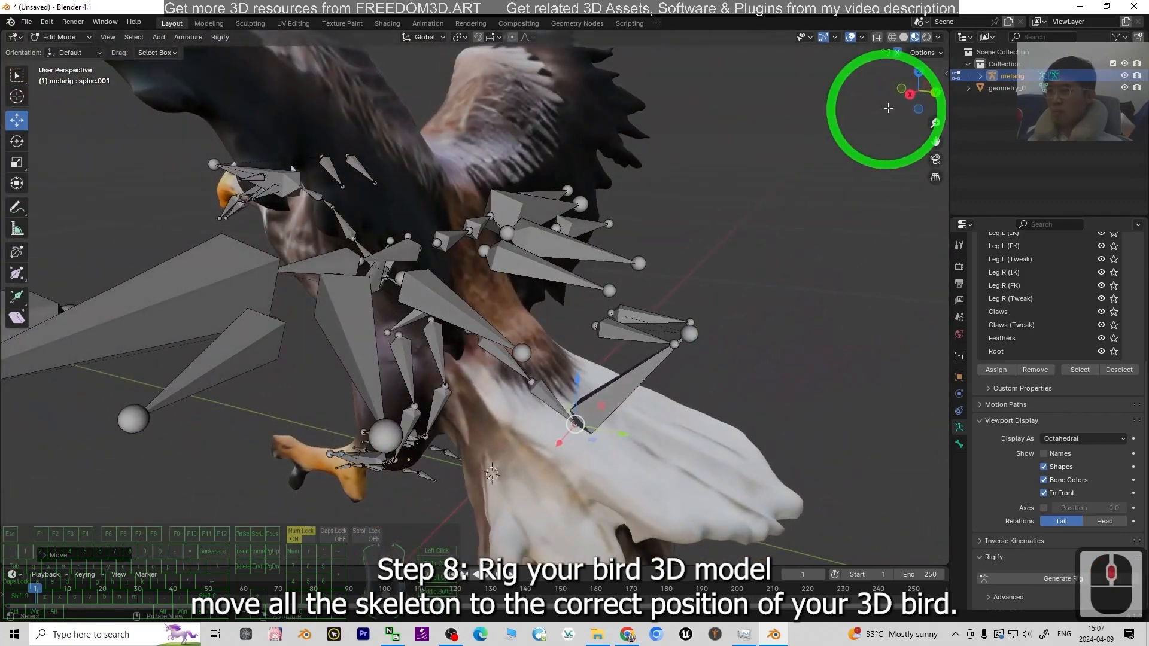
left_click(909, 108)
left_click(627, 279)
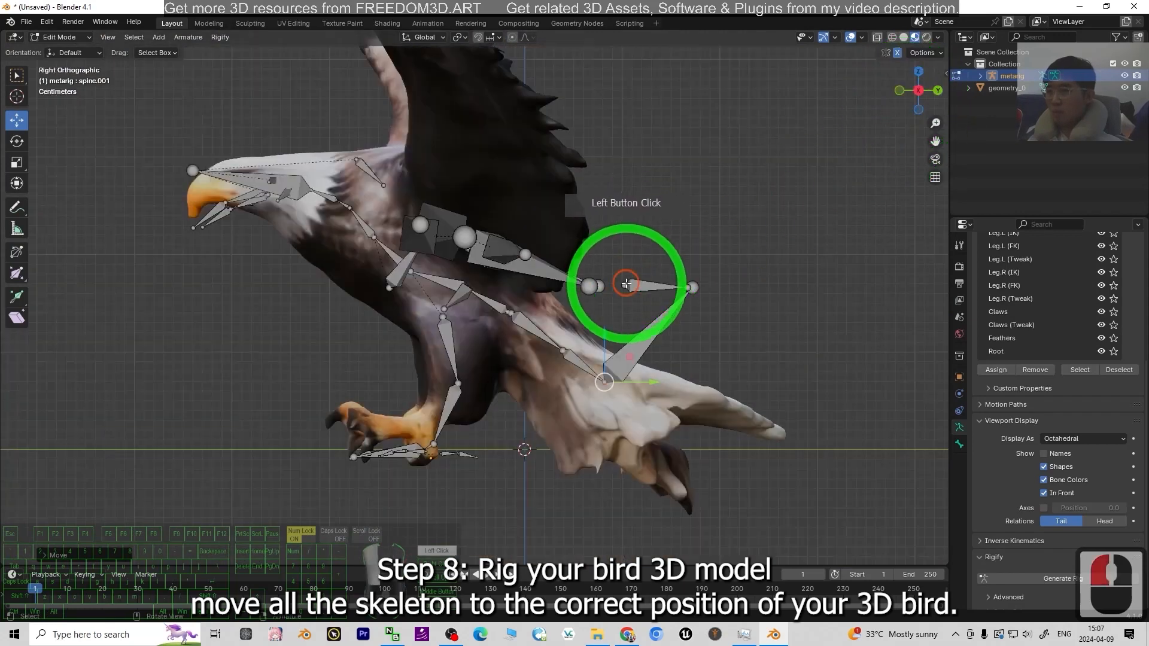
left_click_drag(673, 268, 656, 268)
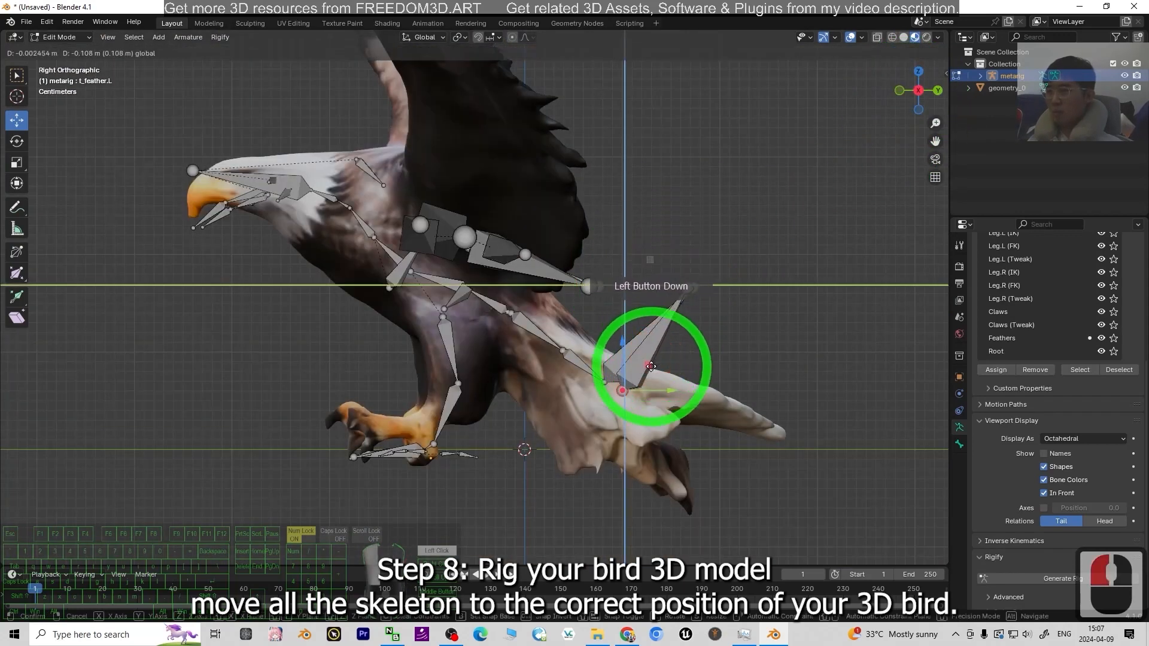
left_click_drag(643, 351, 643, 353)
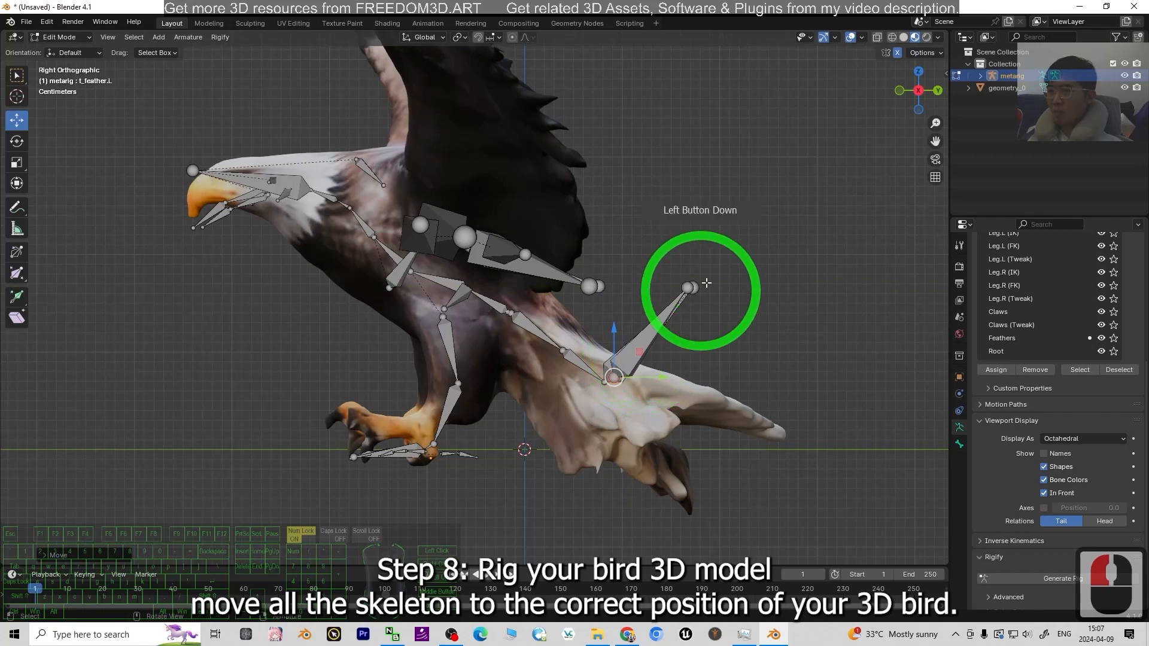
Move the tips of the t_feather.L bone and the last spine bone down into the eagle's tail feathers
left_click(691, 285)
left_click_drag(691, 285, 728, 311)
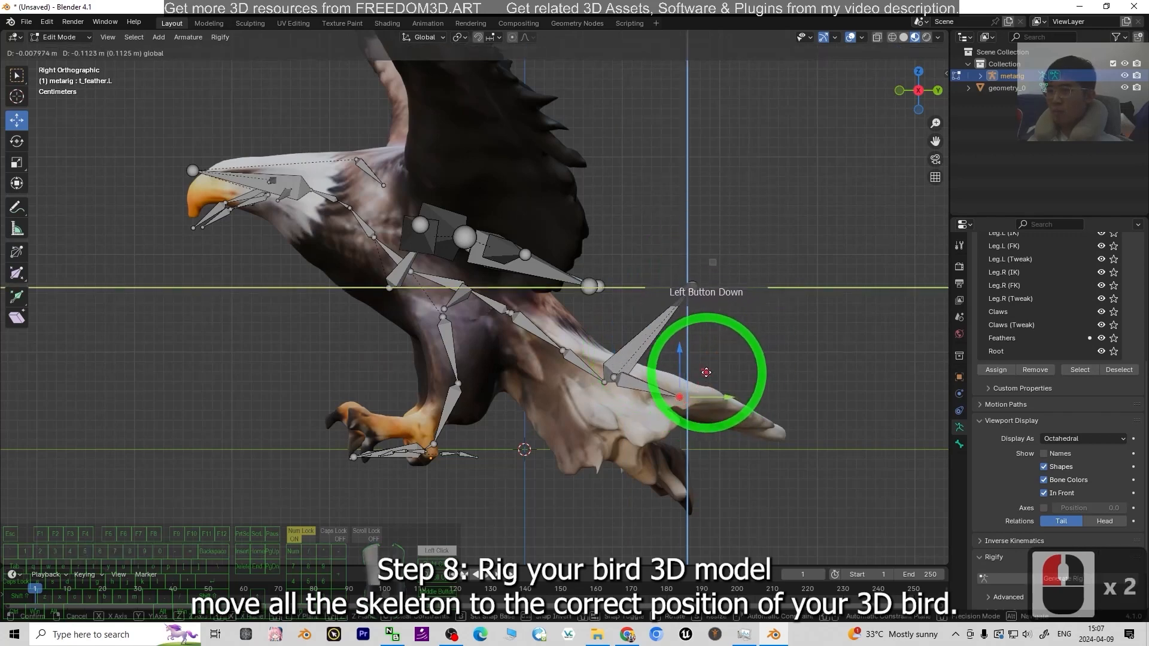
left_click_drag(706, 372, 711, 340)
left_click(694, 288)
left_click_drag(719, 265, 701, 377)
In top orthographic view, extend the central tail bone toward the tail's end and spread the side feather tips outward
middle_click_drag(701, 376, 549, 397)
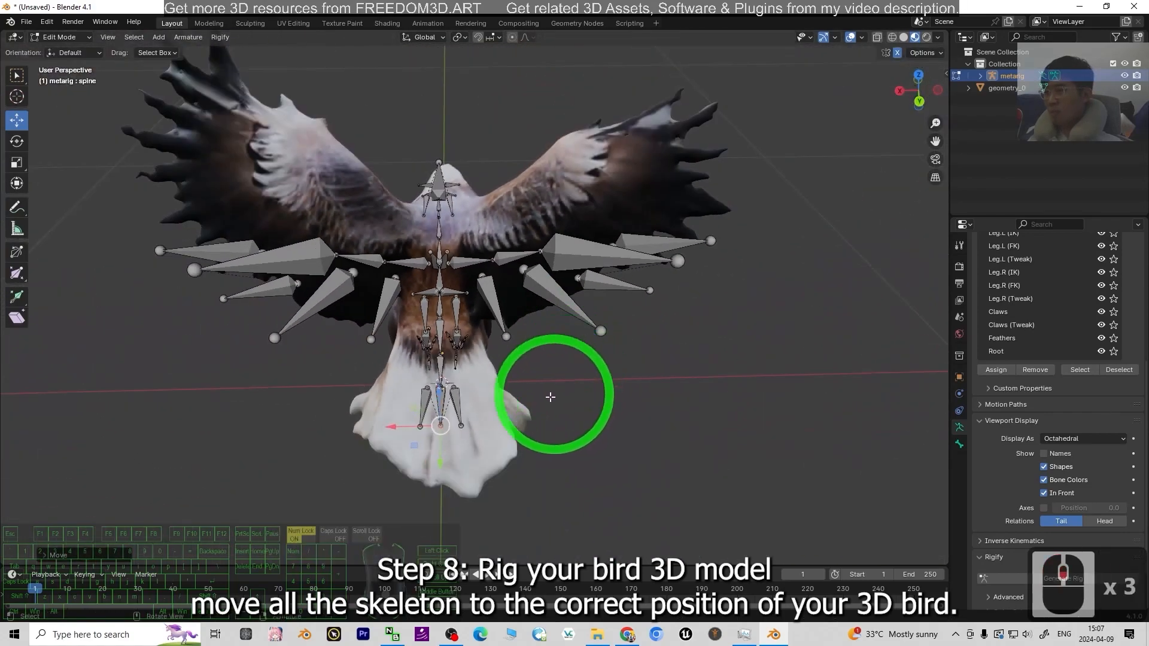
scroll(529, 421, "up", 2)
scroll(567, 490, "down", 2)
middle_click_drag(574, 449, 682, 412, "shift")
scroll(682, 413, "up", 7)
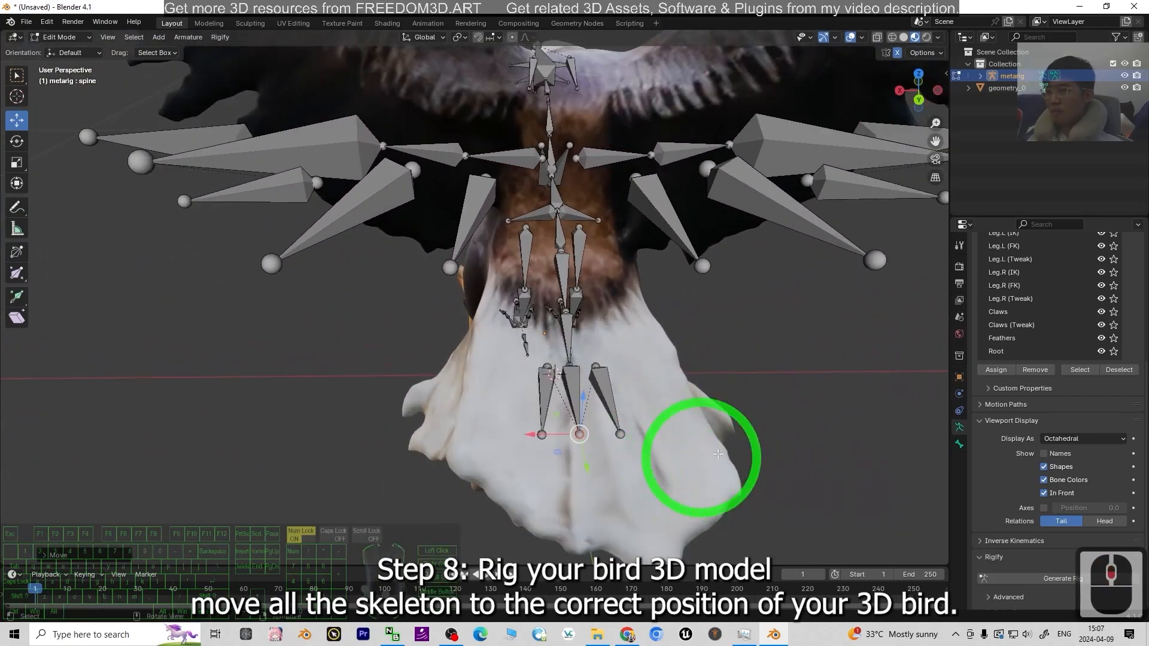
left_click(919, 81)
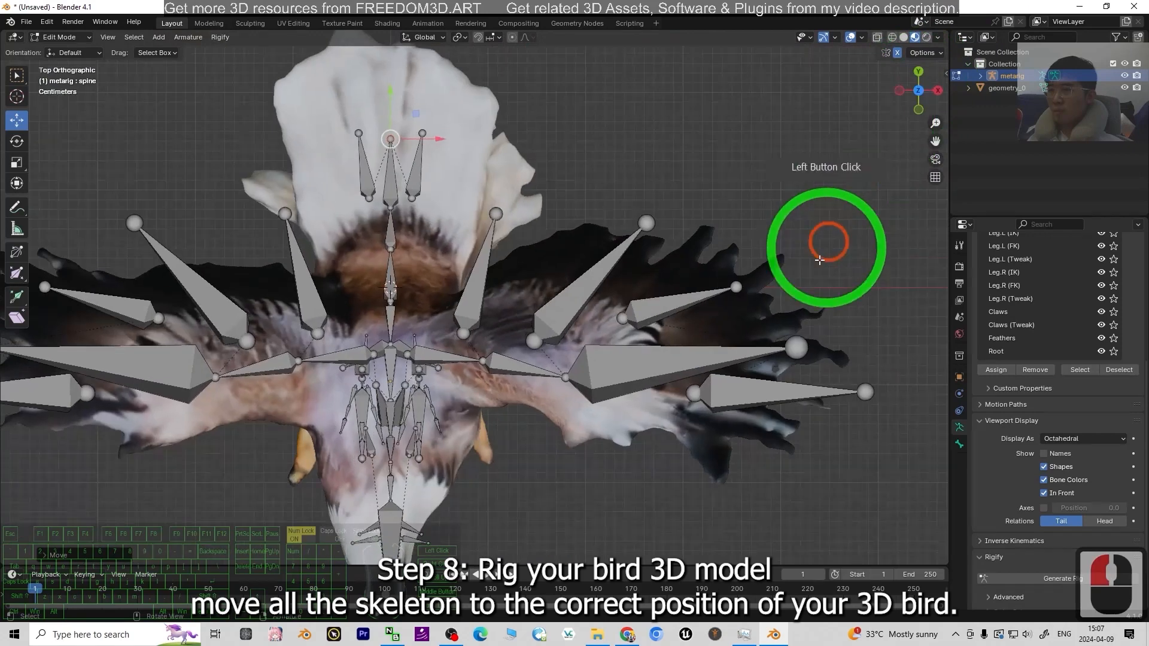
scroll(455, 164, "down", 2)
left_click_drag(416, 151, 413, 127)
left_click_drag(411, 86, 243, 256)
Examine how the tail feather bones sit on the eagle's tail from several angles
middle_click_drag(244, 256, 526, 295)
scroll(813, 417, "up", 4)
middle_click_drag(726, 492, 690, 359, "shift")
middle_click_drag(783, 400, 697, 401)
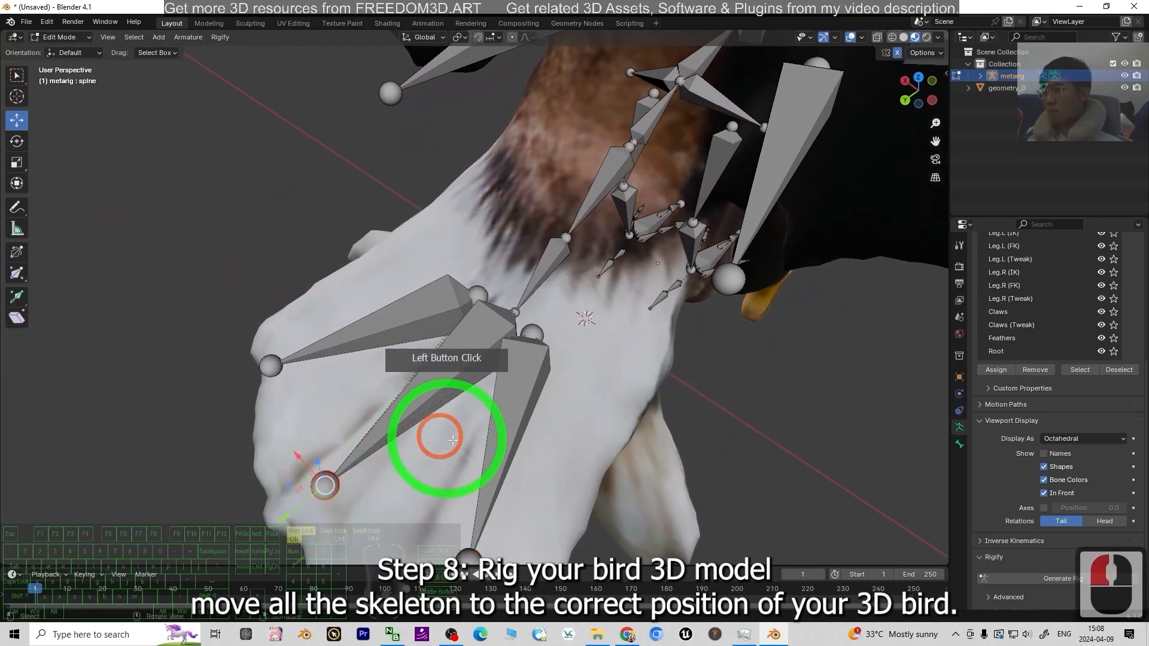
middle_click_drag(433, 483, 495, 474)
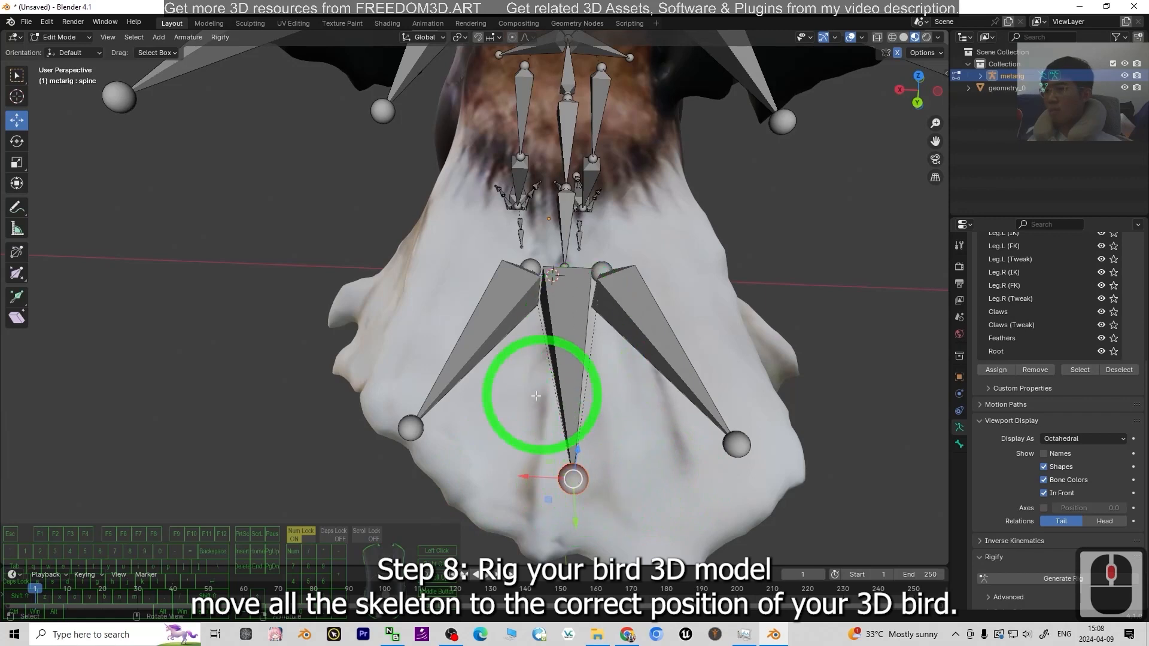
scroll(622, 363, "down", 6)
middle_click_drag(344, 404, 367, 467)
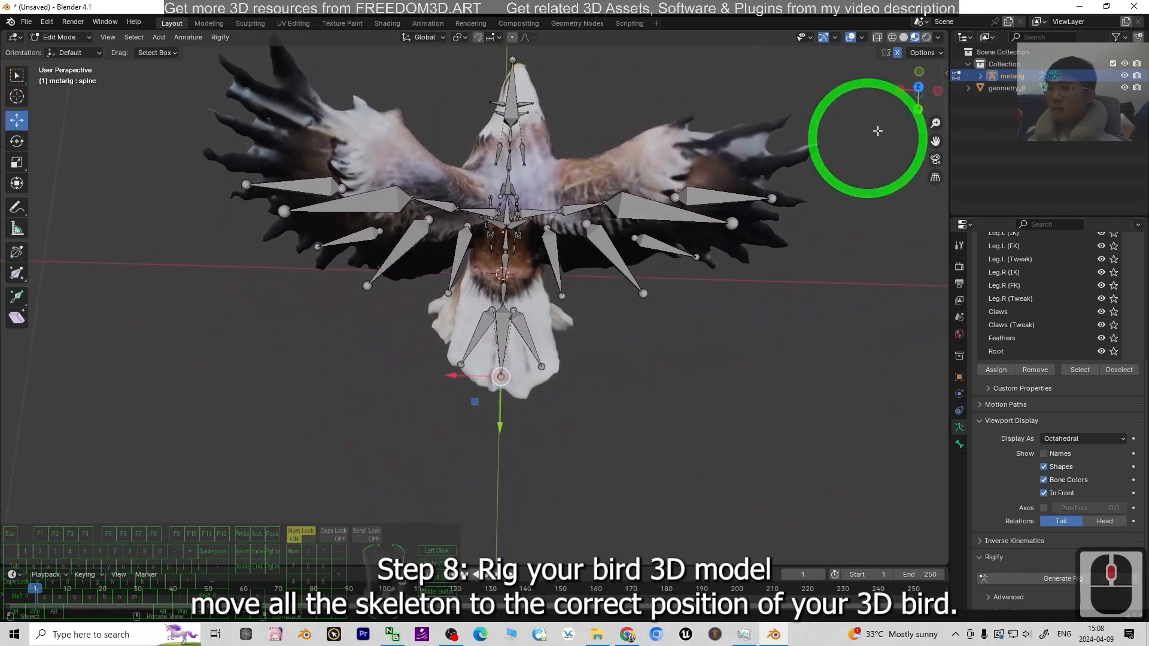
Examine how the wing, body and leg bones sit against the eagle mesh in top view and in perspective
left_click(919, 91)
scroll(672, 448, "up", 4)
scroll(682, 467, "down", 2)
scroll(672, 481, "up", 2)
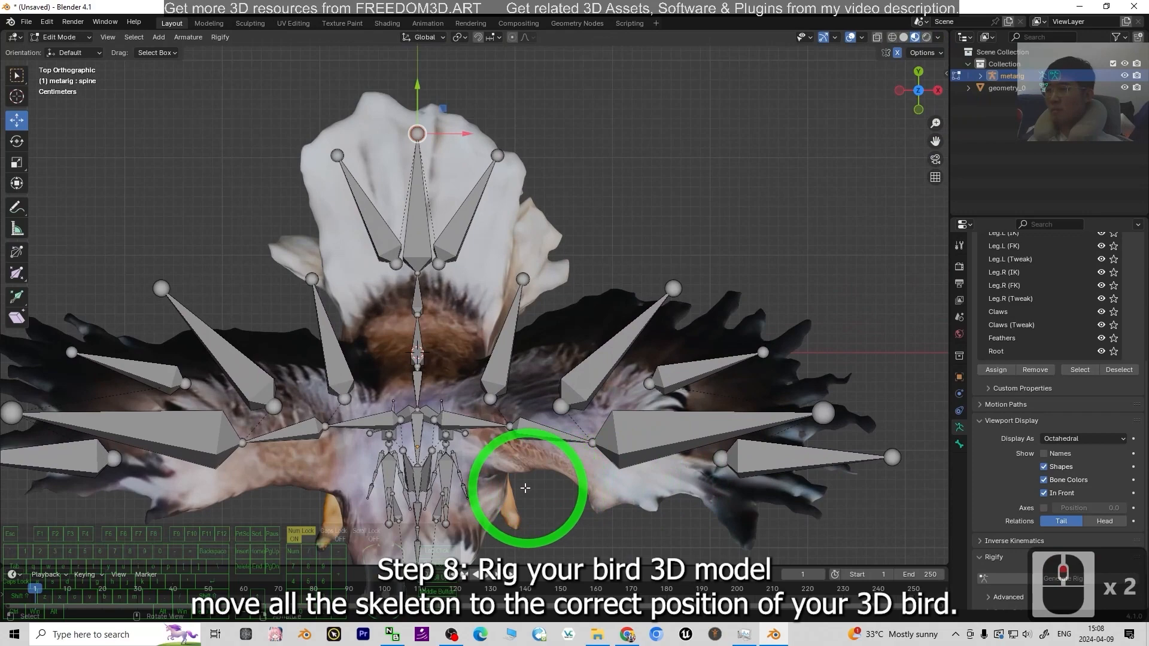
middle_click_drag(543, 474, 536, 306, "shift")
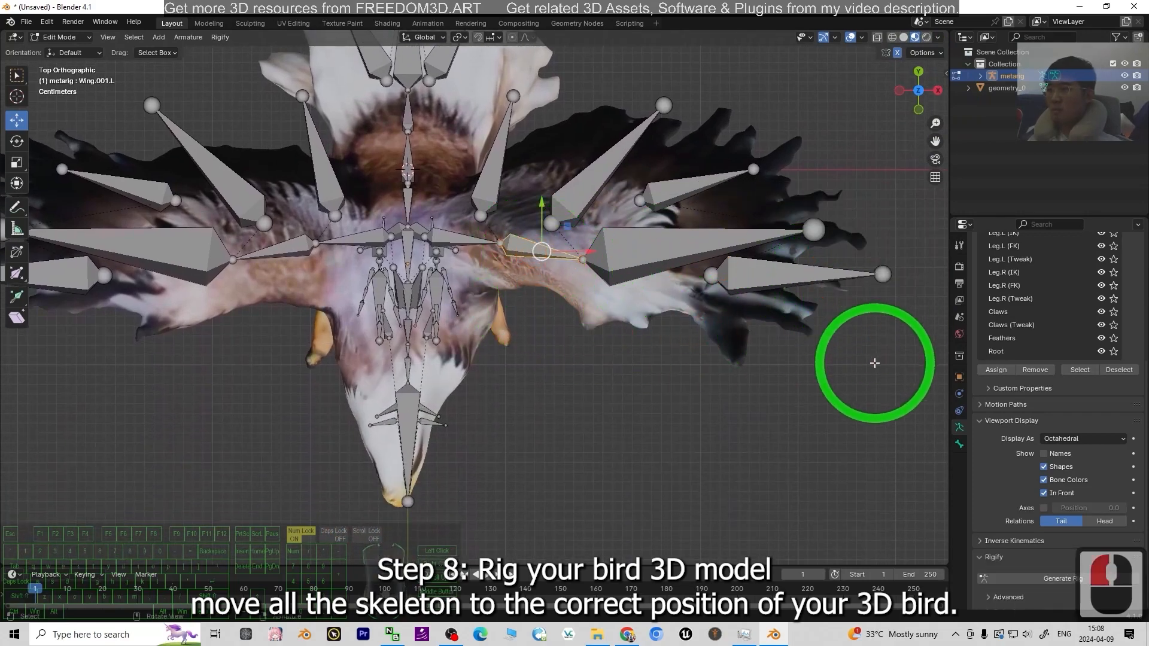
middle_click_drag(666, 428, 600, 325)
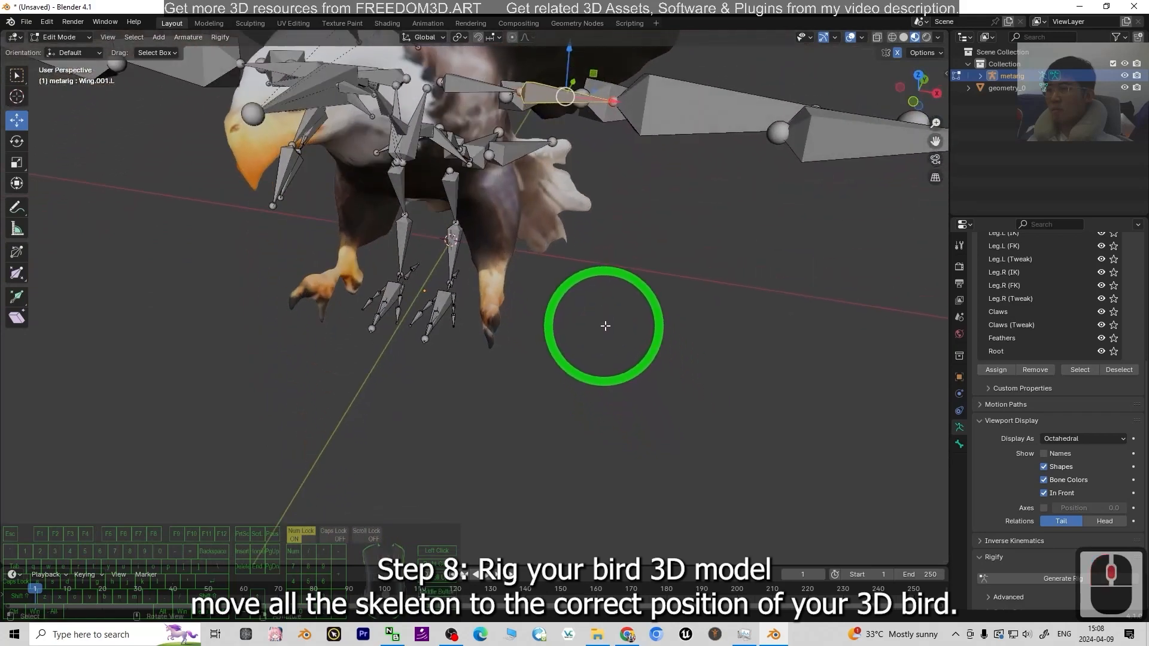
scroll(676, 324, "down", 4)
scroll(644, 310, "down", 1)
mouse_move(501, 259)
middle_mouse_down()
mouse_move(505, 415)
mouse_move(500, 371)
mouse_move(494, 411)
mouse_move(361, 325)
mouse_move(396, 285)
mouse_move(626, 274)
mouse_move(586, 299)
mouse_move(505, 249)
middle_mouse_up()
scroll(353, 265, "up", 3)
scroll(353, 265, "down", 3)
middle_click_drag(282, 256, 495, 189)
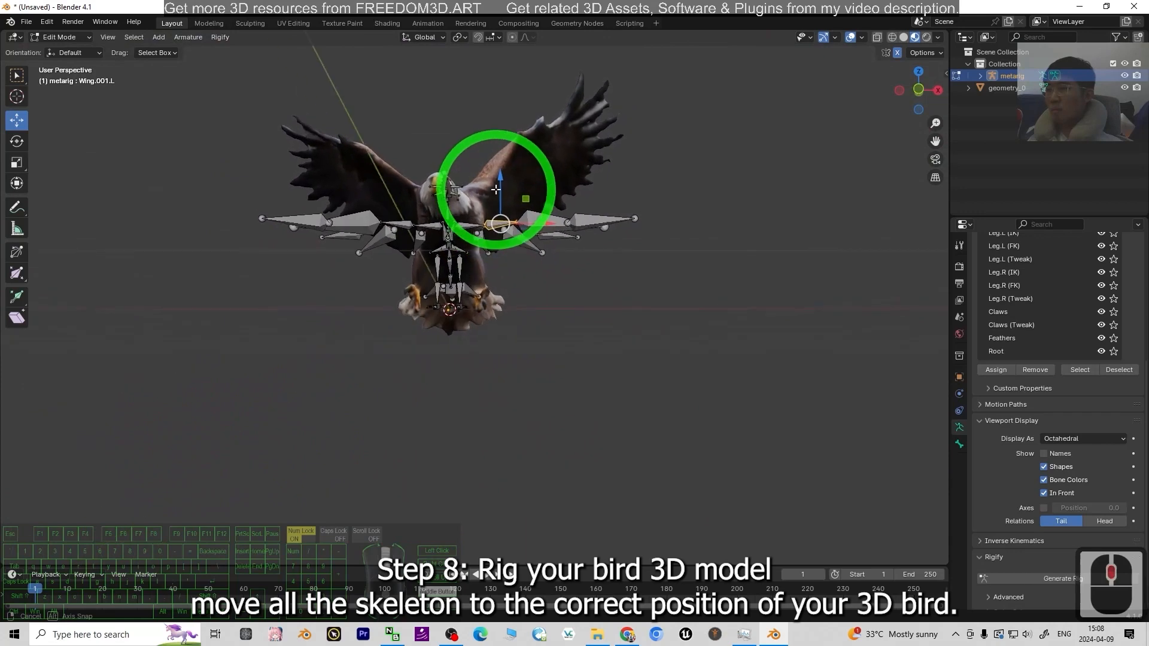
In front orthographic view, select the left wing's outer and feather bones, rotate them upward and raise them toward the mesh wing
left_click(920, 90)
scroll(733, 154, "up", 4)
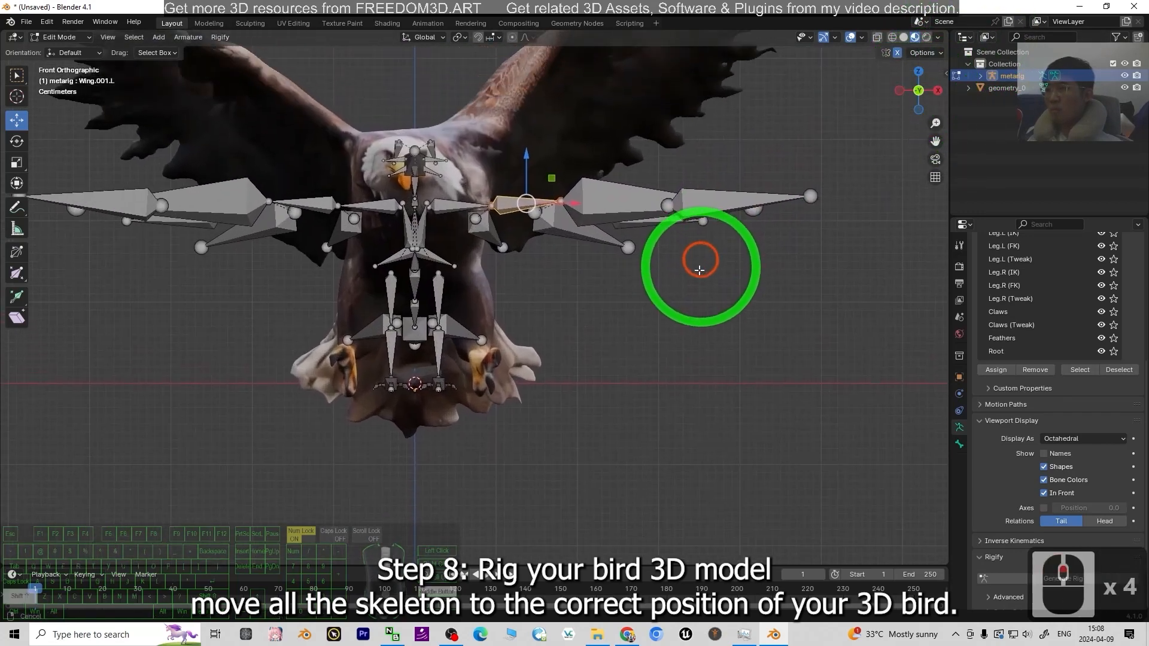
middle_click_drag(700, 270, 675, 359, "shift")
left_click_drag(839, 196, 516, 349)
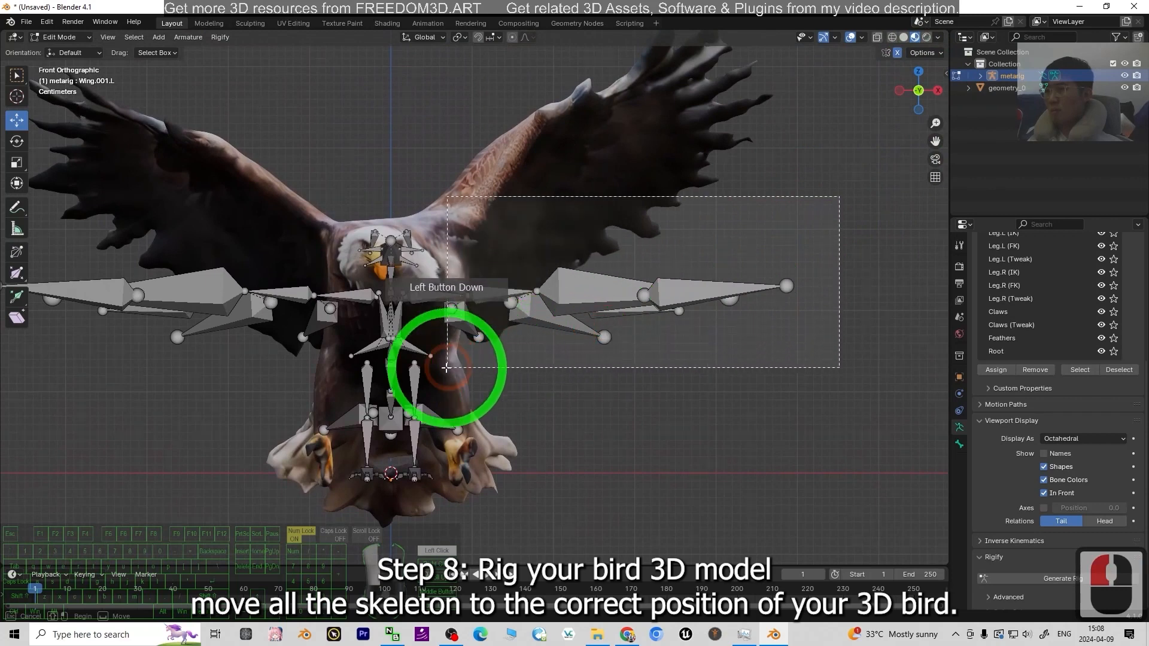
left_click_drag(446, 368, 447, 367)
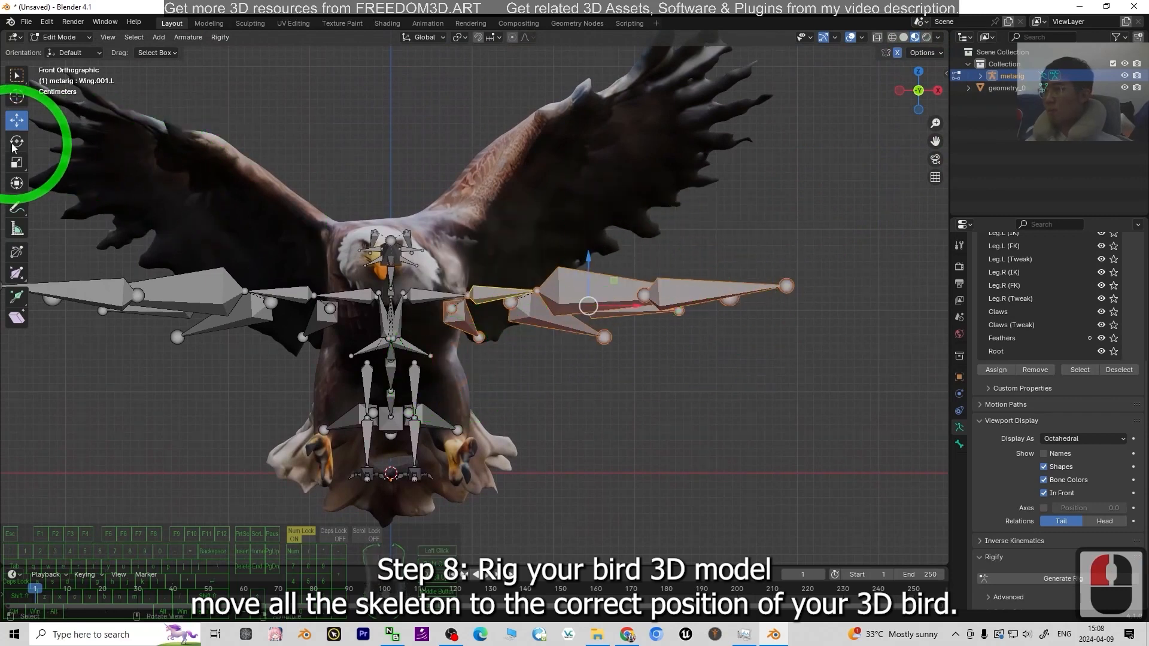
left_click_drag(624, 281, 621, 258)
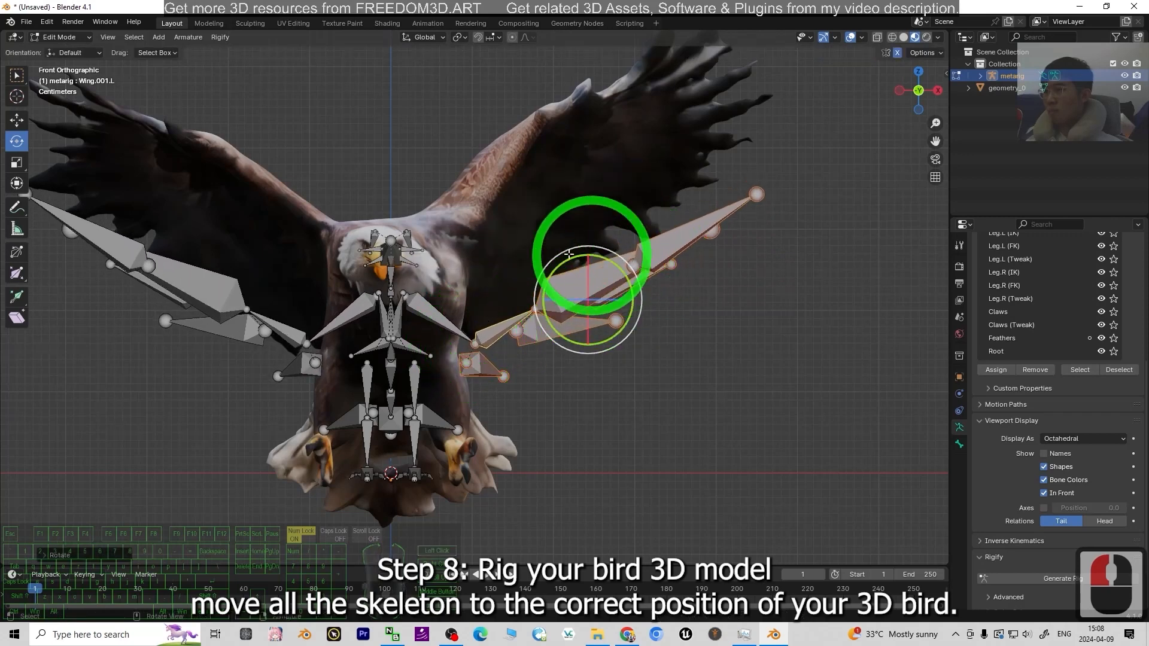
left_click_drag(587, 252, 570, 173)
Rotate the selected left wing bones to a steeper upward angle and move them inward along the eagle's raised wing
middle_click_drag(915, 358, 829, 361)
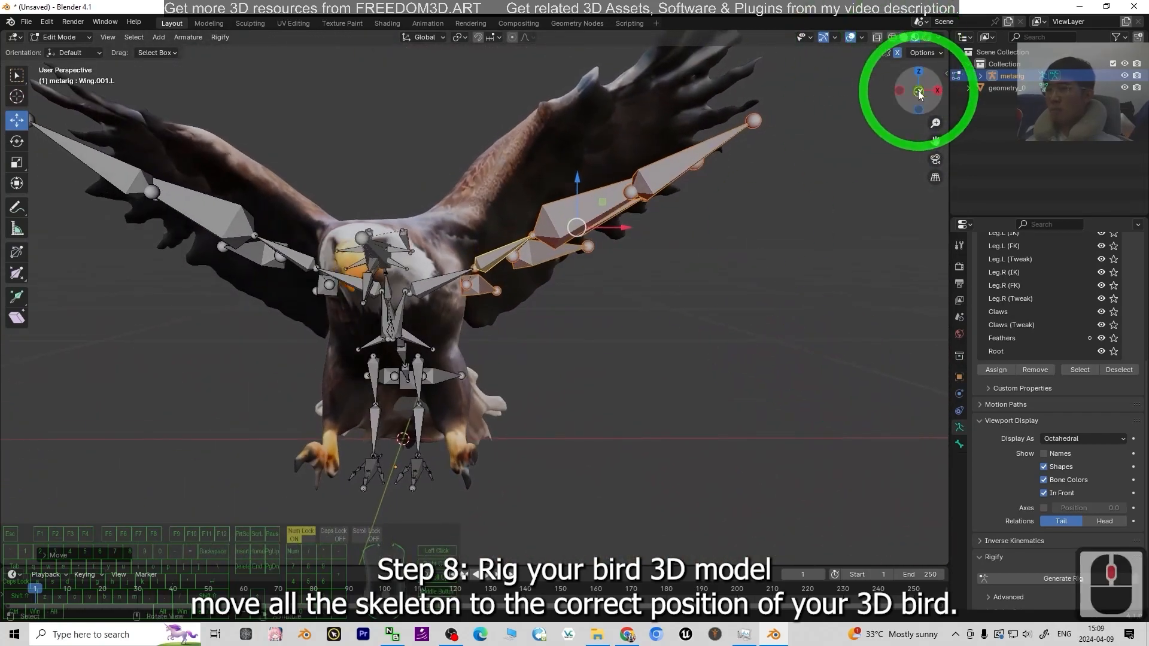
left_click(919, 95)
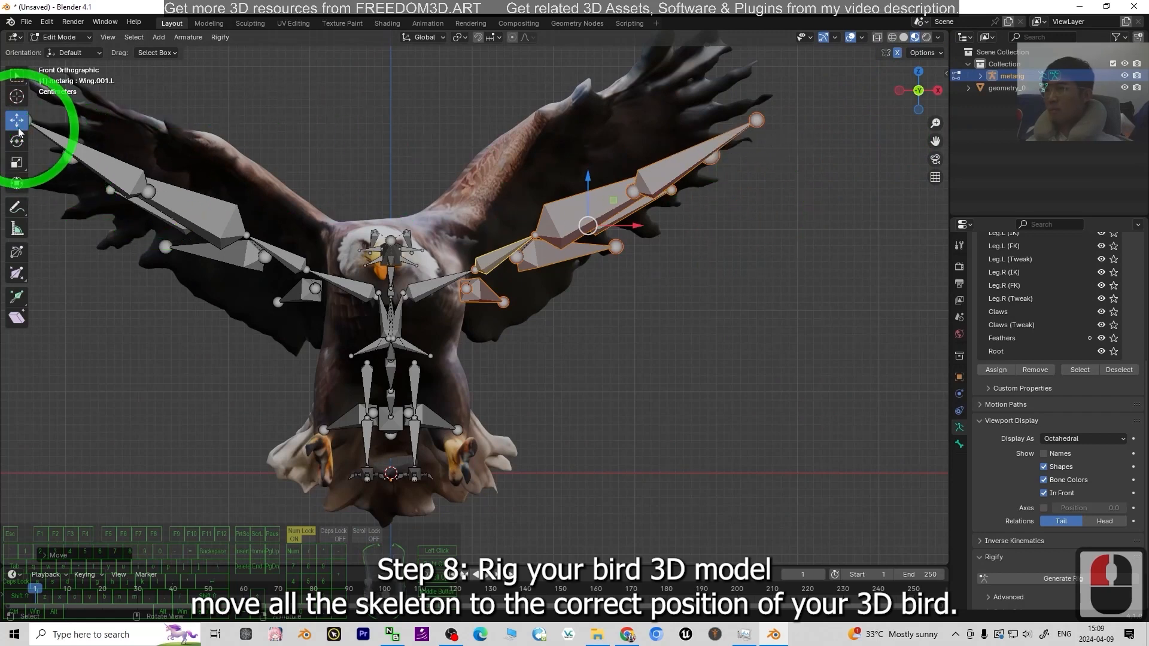
left_click_drag(615, 192, 598, 181)
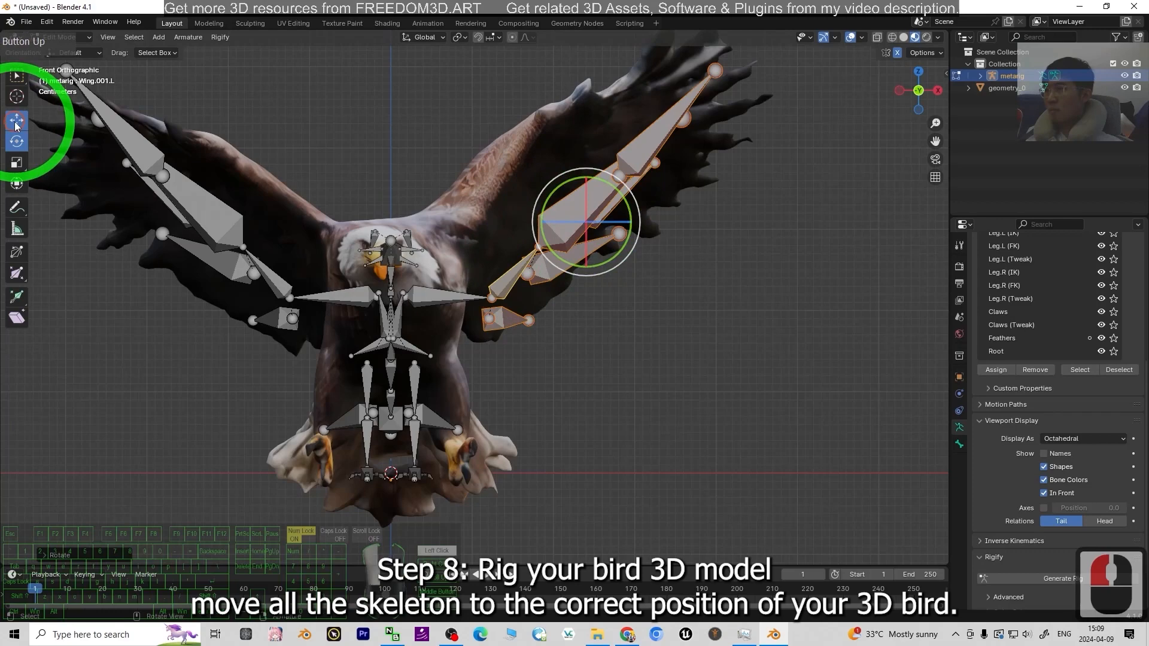
left_click_drag(613, 201, 587, 189)
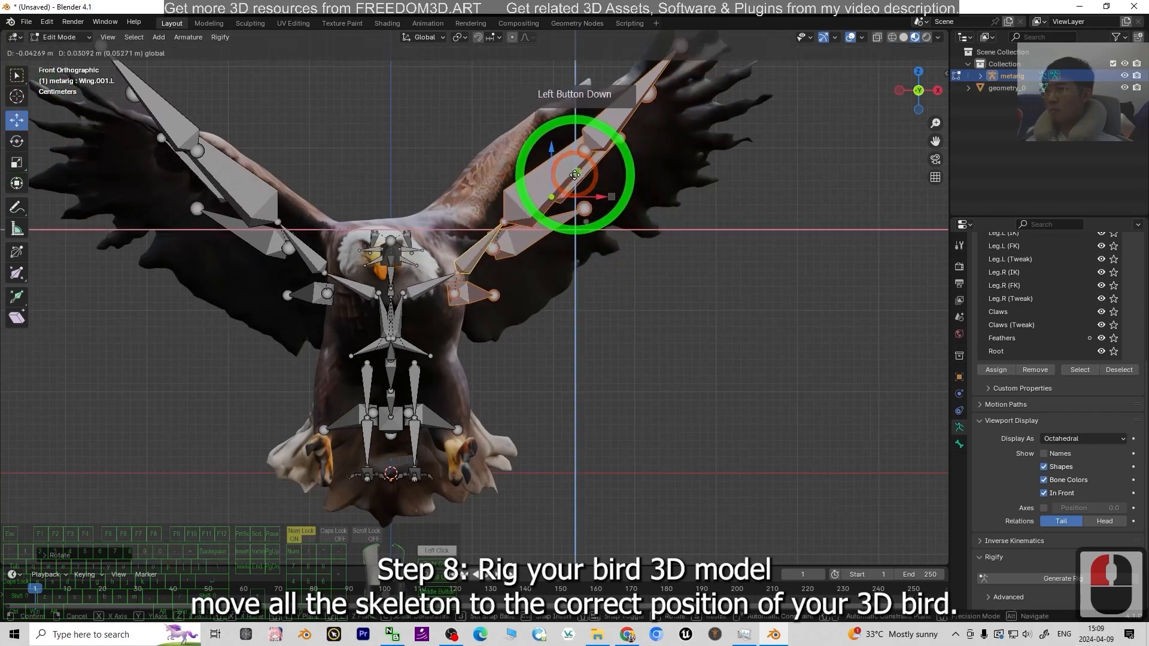
left_click_drag(587, 183, 588, 184)
In front orthographic view, move the thigh and shin joints outward to line up with the eagle's legs
middle_click_drag(820, 277, 808, 298)
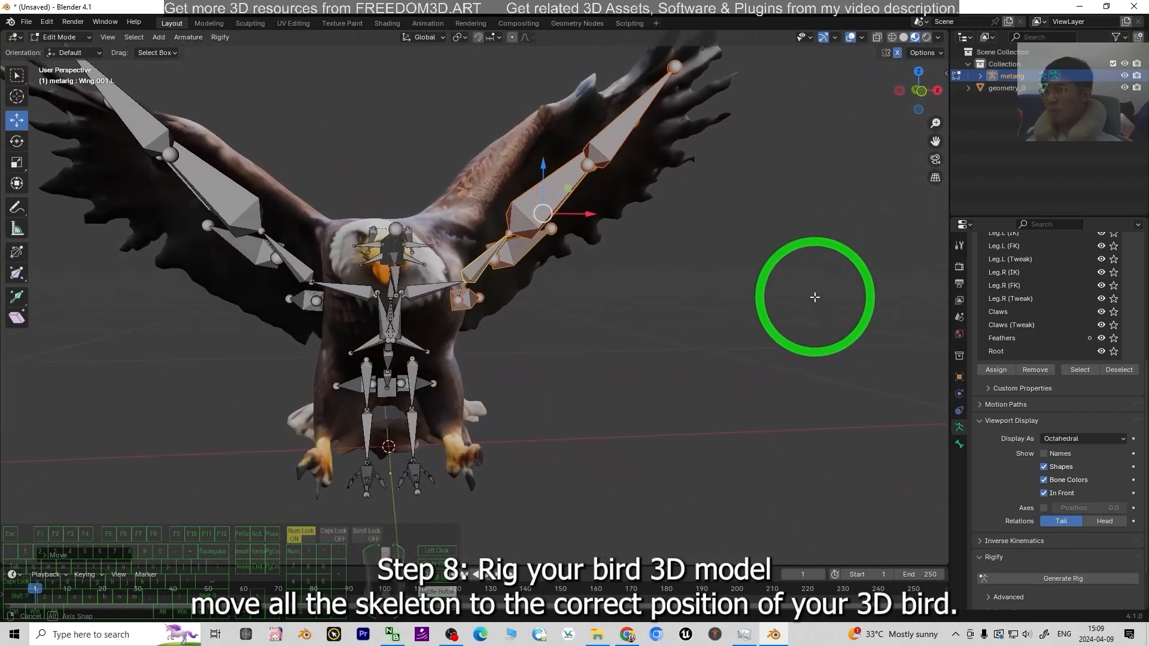
scroll(504, 441, "up", 3)
middle_click_drag(513, 453, 510, 389)
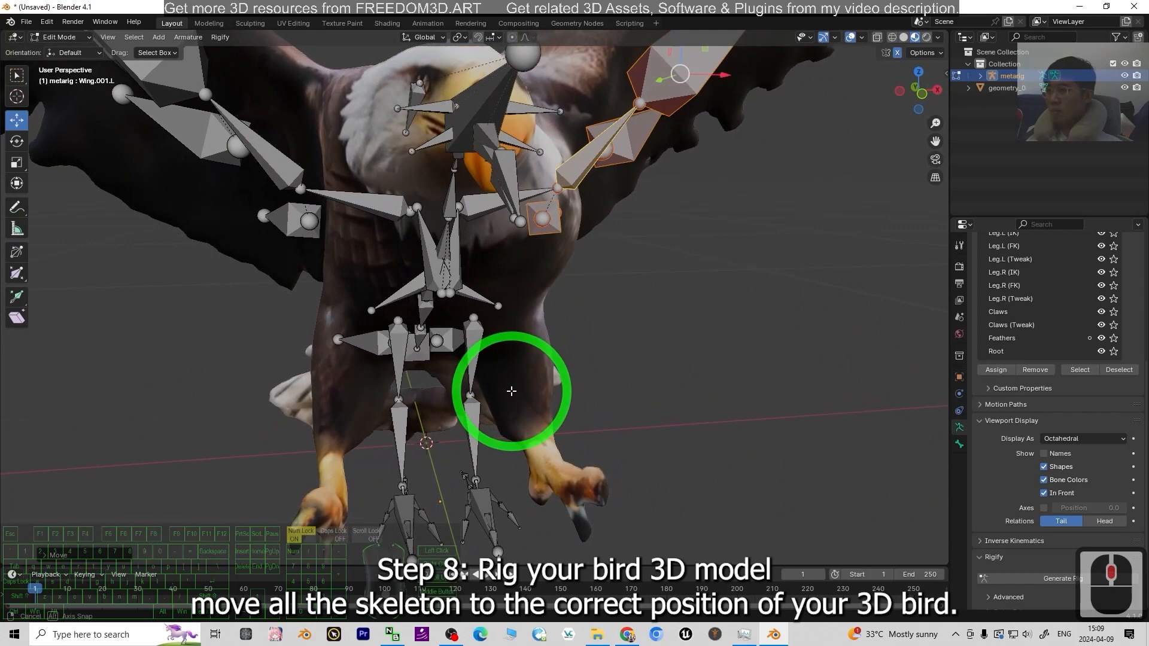
left_click(924, 92)
scroll(598, 346, "down", 3)
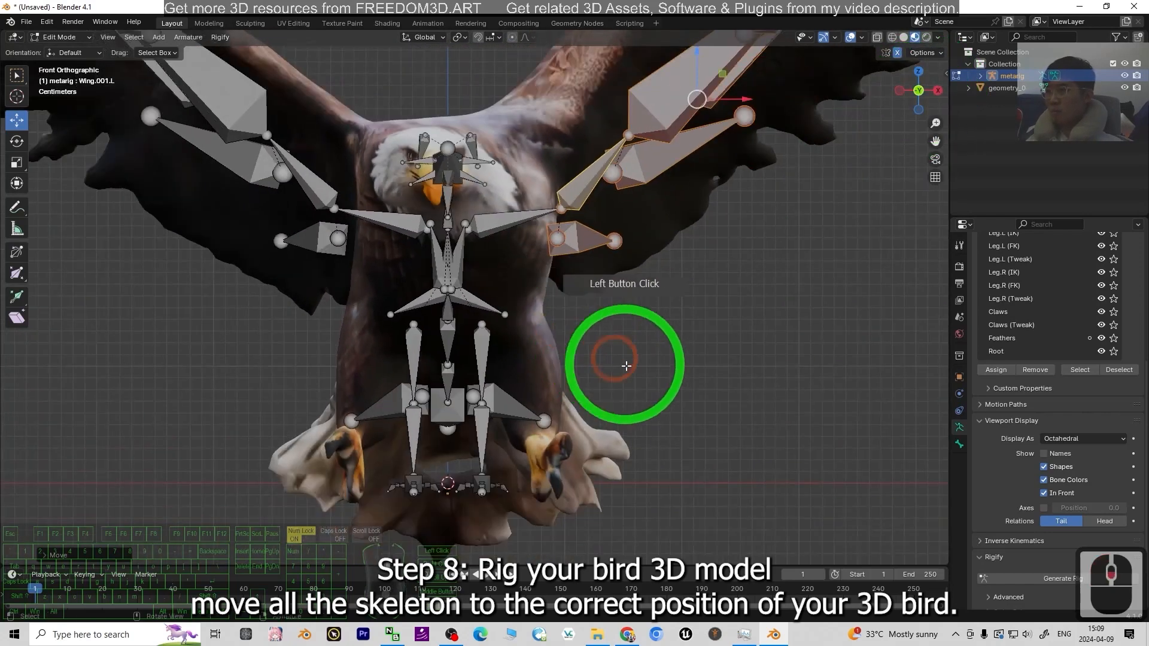
scroll(567, 442, "up", 3)
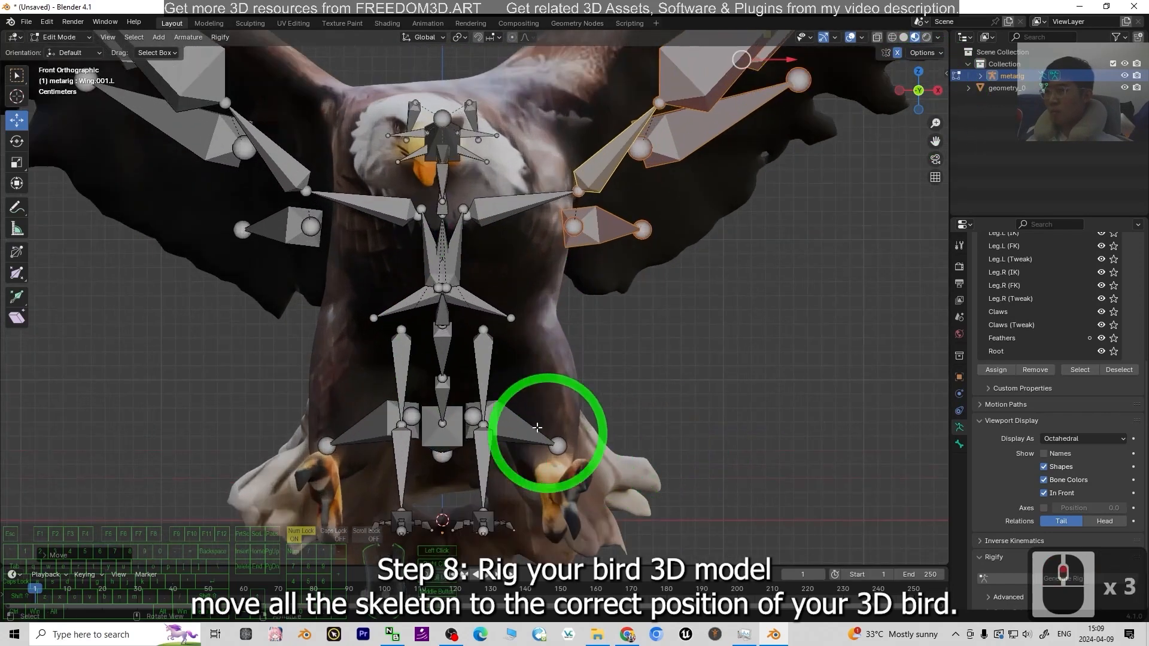
left_click(485, 423)
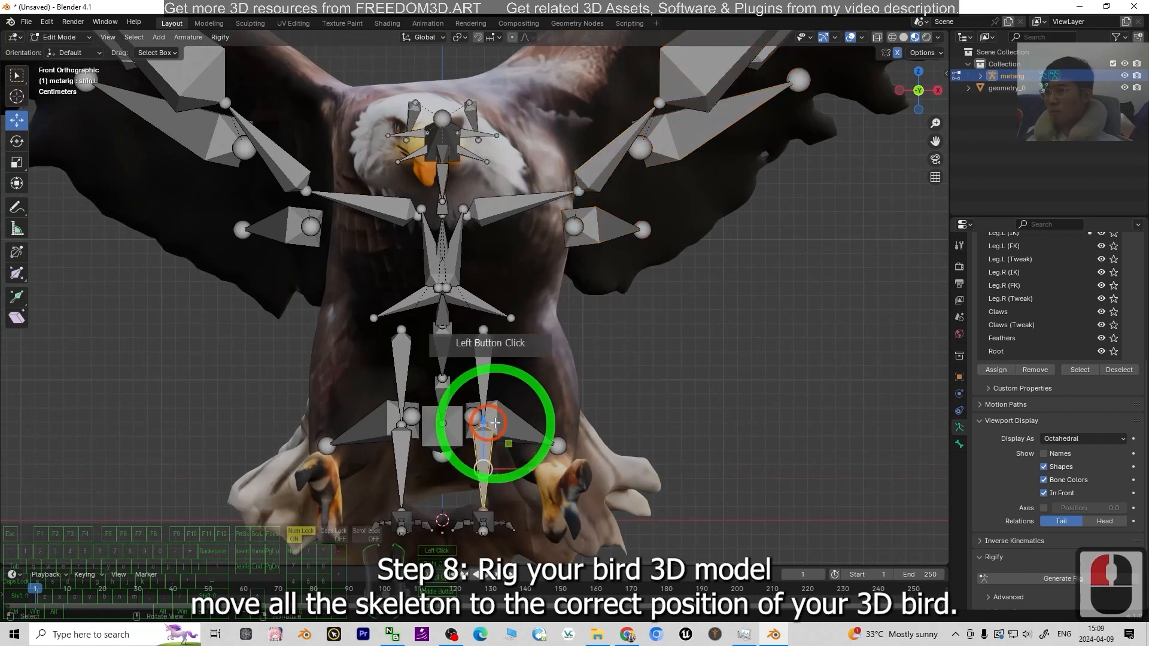
mouse_move(532, 335)
left_mouse_down()
mouse_move(569, 333)
mouse_move(530, 333)
left_mouse_up()
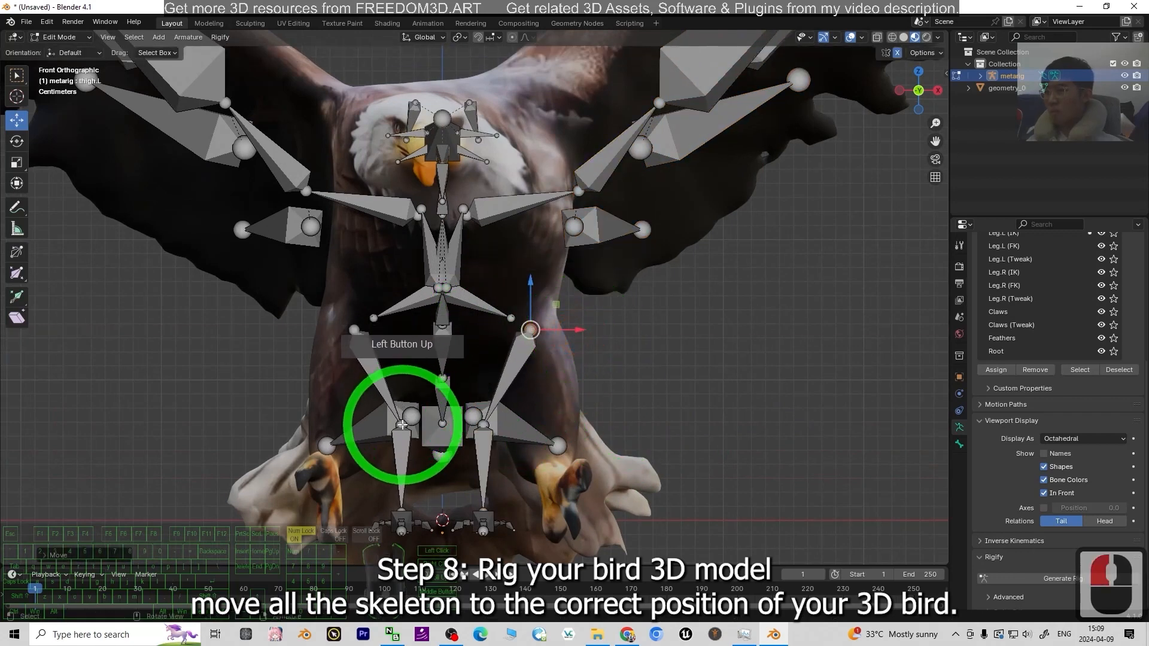
left_click_drag(452, 468, 431, 492)
Select the left foot's claw bones and move them outward onto the eagle's left foot, along with the shin's end joint
middle_click_drag(431, 492, 665, 337)
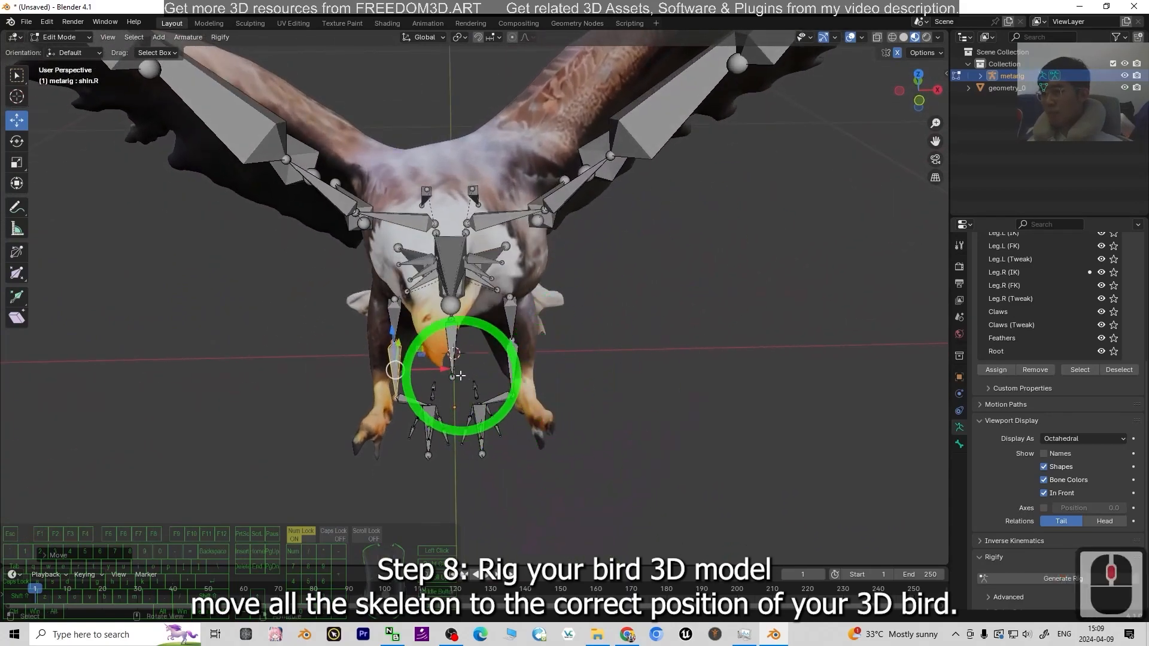
left_click_drag(508, 480, 509, 479)
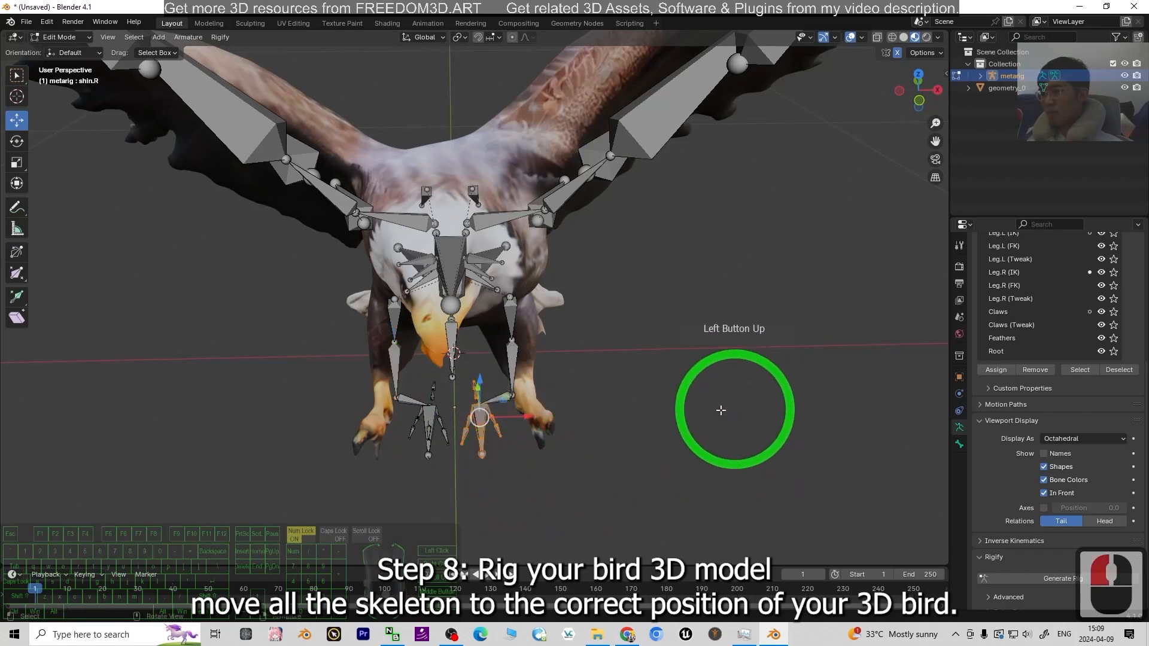
left_click_drag(525, 417, 572, 395)
left_click(512, 394)
middle_click_drag(413, 410, 506, 420)
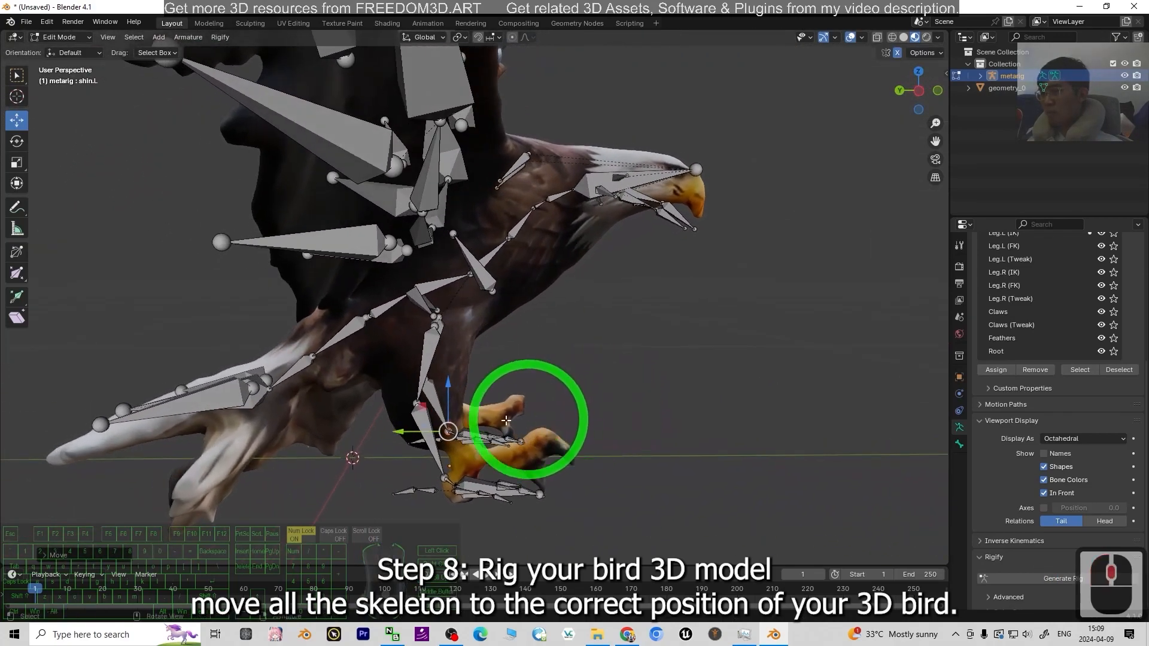
In right orthographic view, reposition the knee and ankle joints and the claw bones to follow the eagle's bent legs and feet
left_click(918, 90)
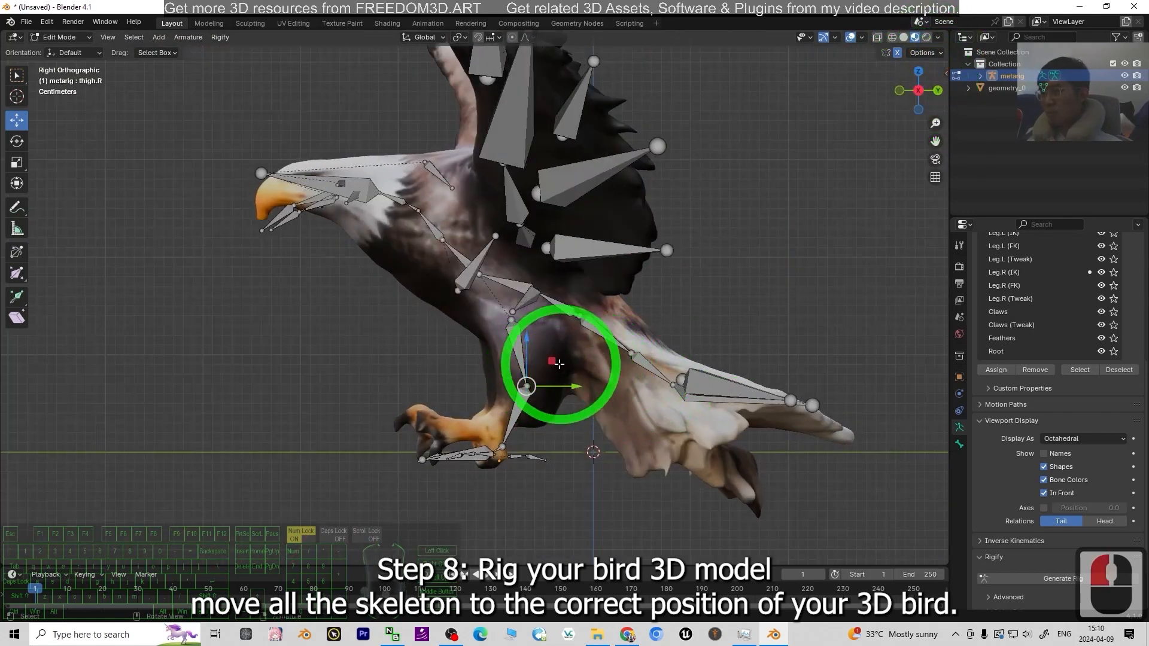
left_click_drag(553, 361, 498, 445)
left_click(543, 435)
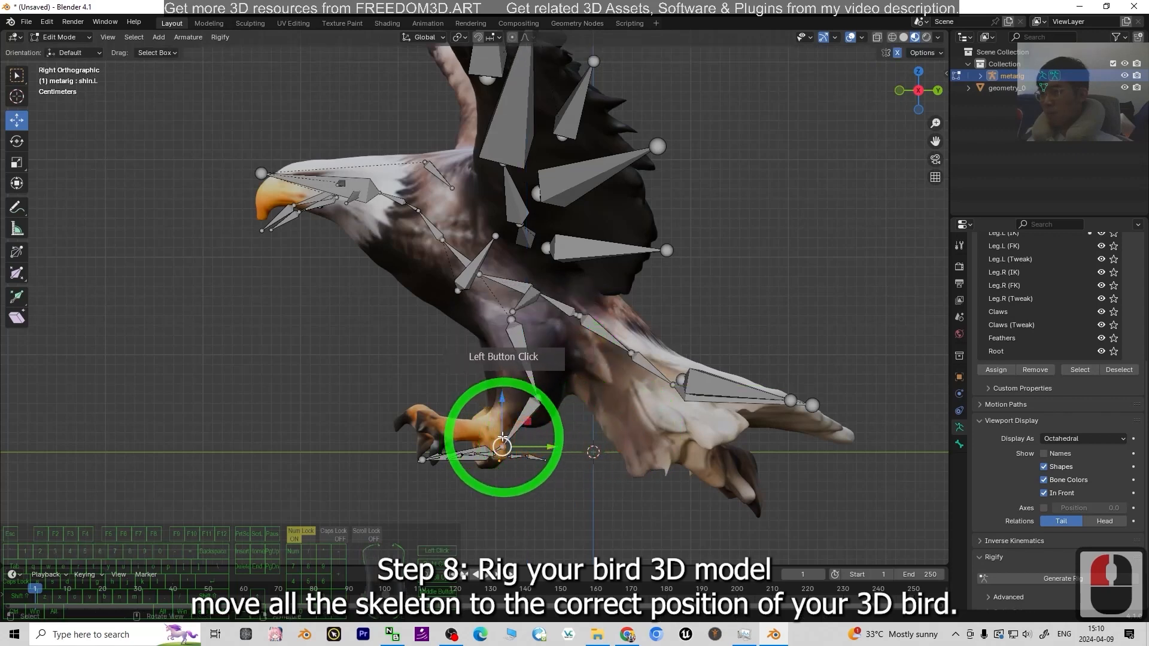
left_click_drag(413, 436, 489, 404)
middle_click_drag(518, 460, 796, 274)
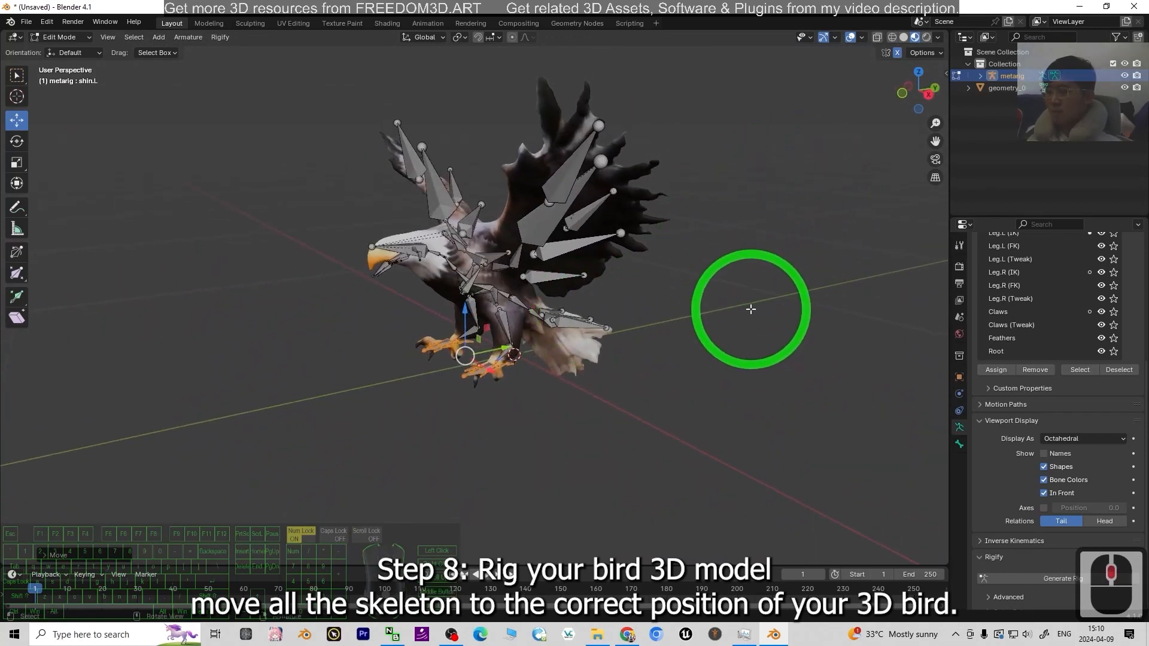
Switch to Object Mode and apply All Transforms to both the metarig and the eagle mesh
left_click(60, 52)
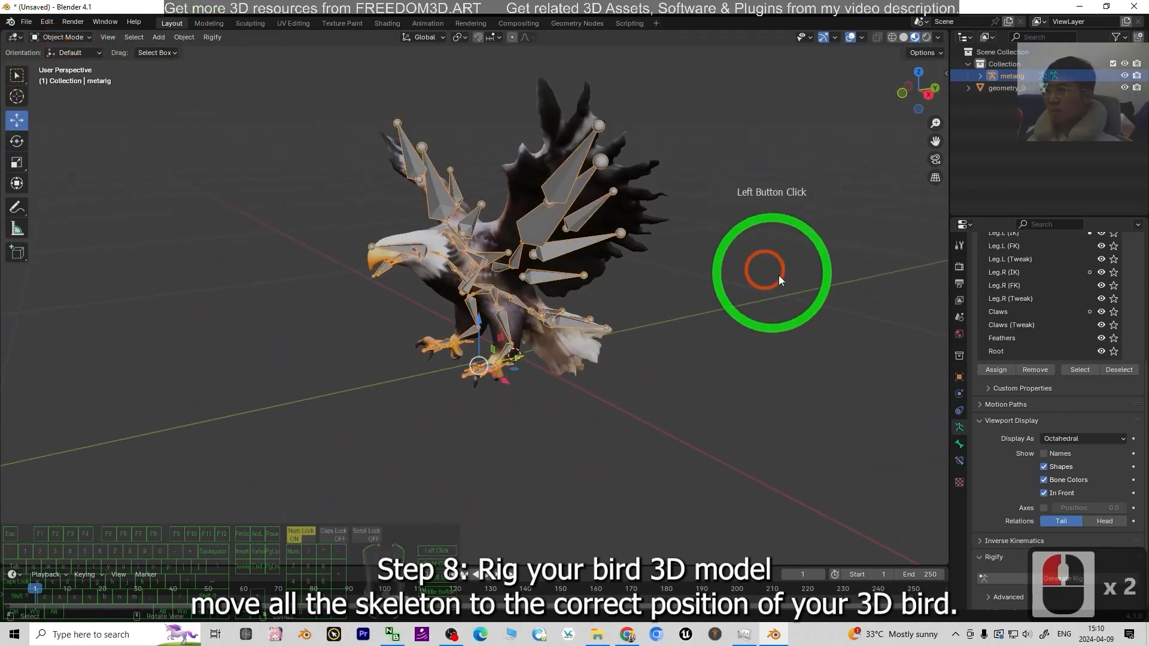
scroll(752, 305, "up", 3)
scroll(725, 334, "down", 1)
middle_click_drag(724, 335, 656, 315, "shift")
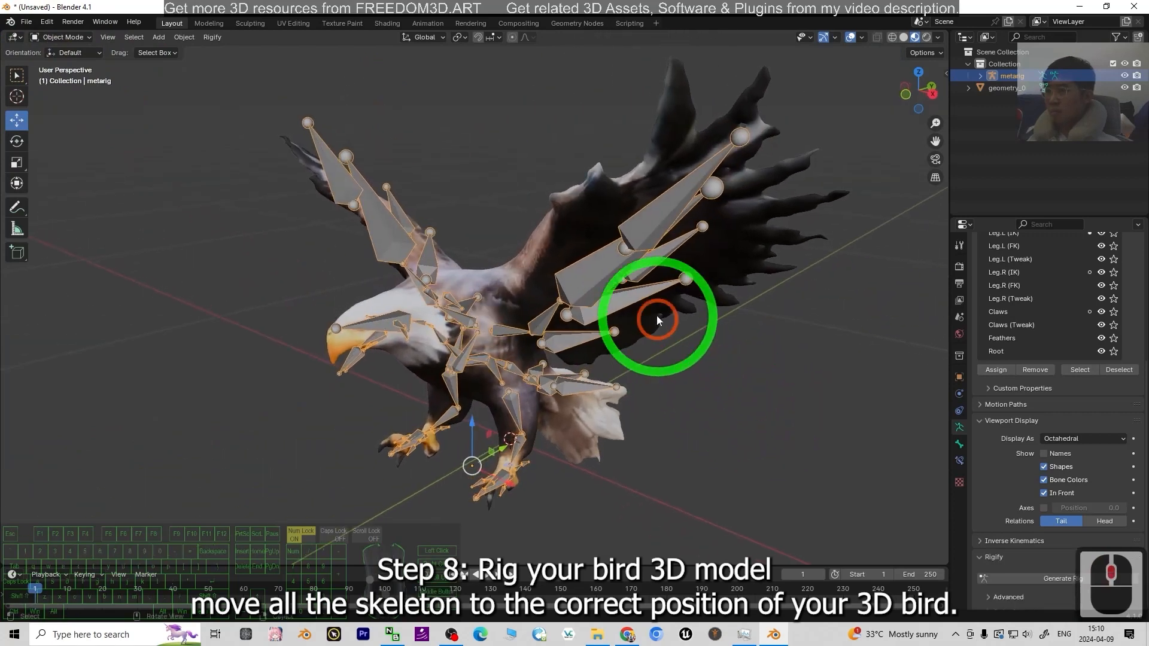
key("a")
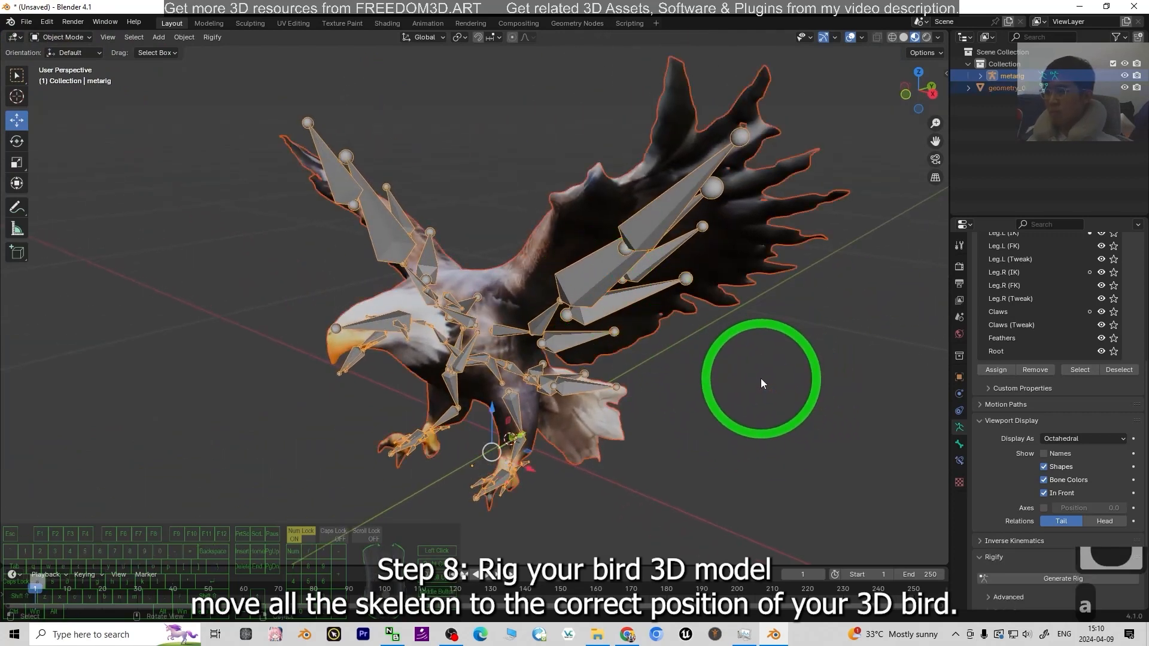
key("ctrl+a")
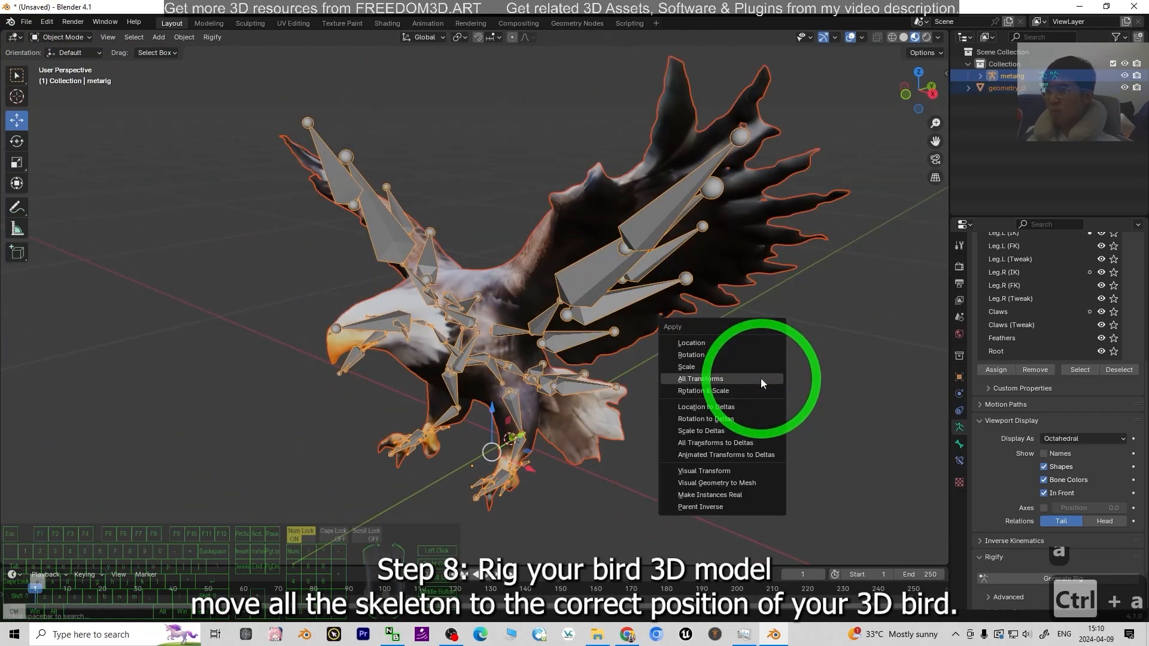
left_click(729, 378)
left_click(822, 378)
Select the eagle mesh and then the metarig, and parent the mesh to the armature with automatic weights
left_click(526, 259)
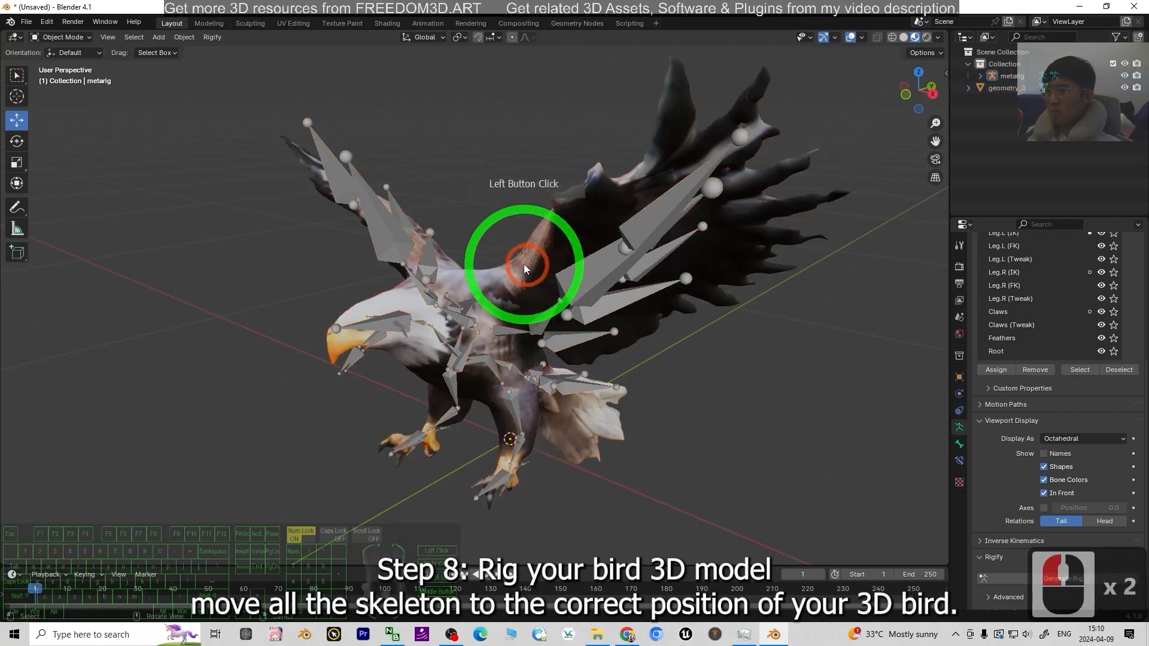
left_click(591, 282, "shift")
key("ctrl+p")
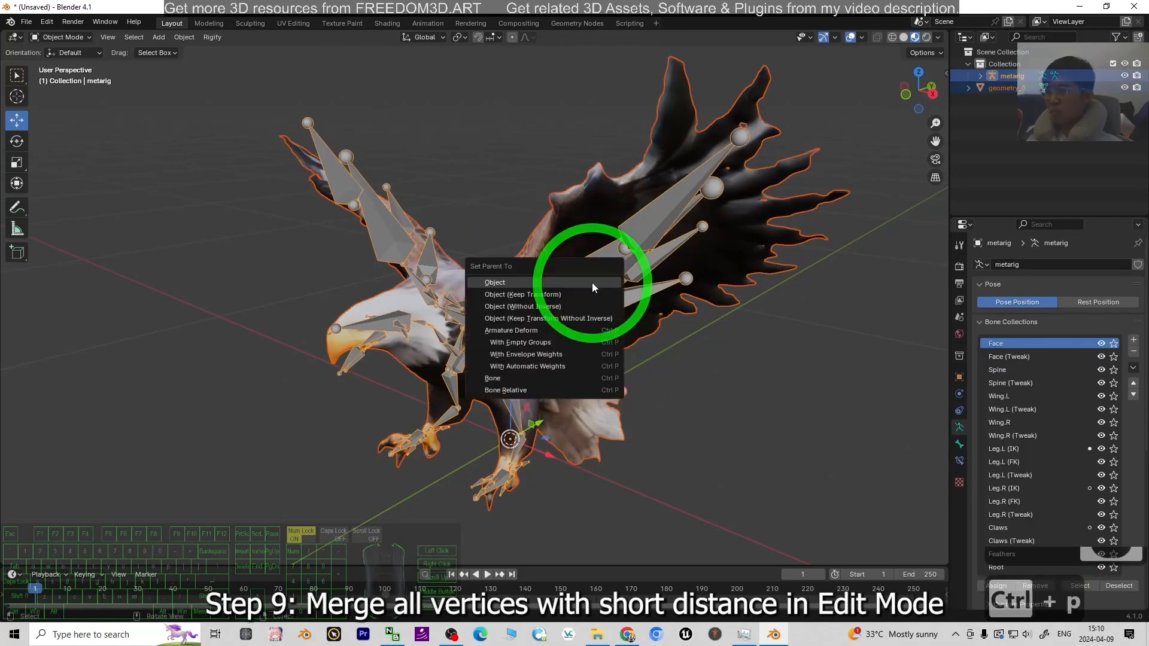
left_click(526, 366)
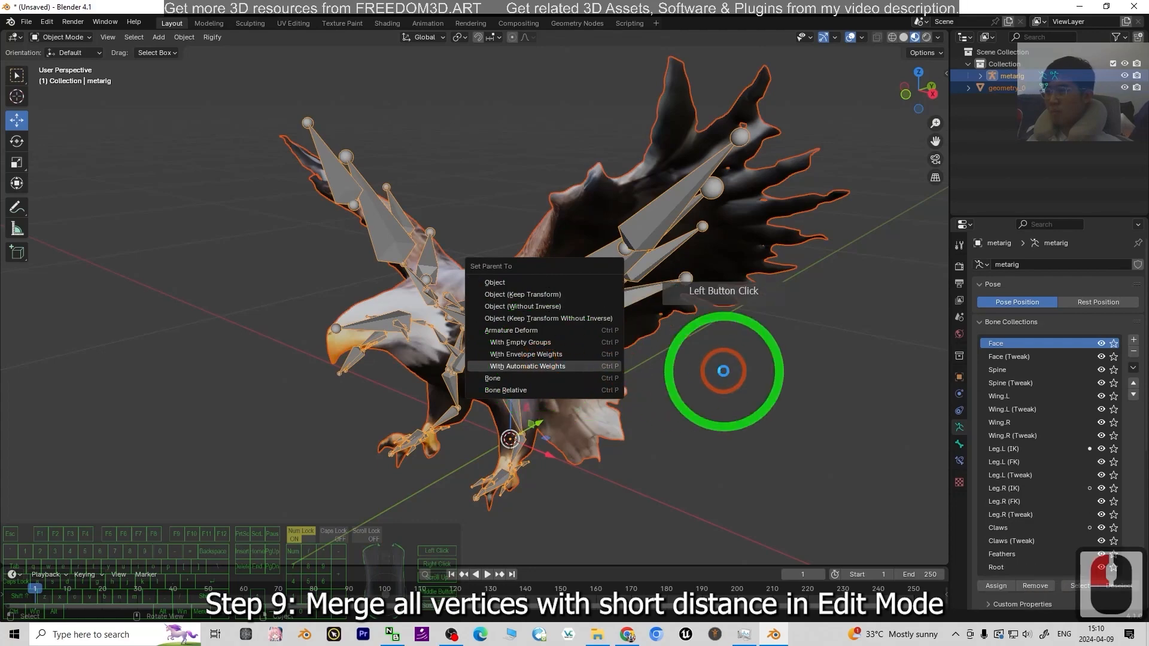
left_click(787, 371)
Select the metarig, enter Pose Mode and try rotating the tail-base bone spine.001 to test how the mesh follows
middle_click_drag(791, 369, 626, 366)
left_click(529, 421)
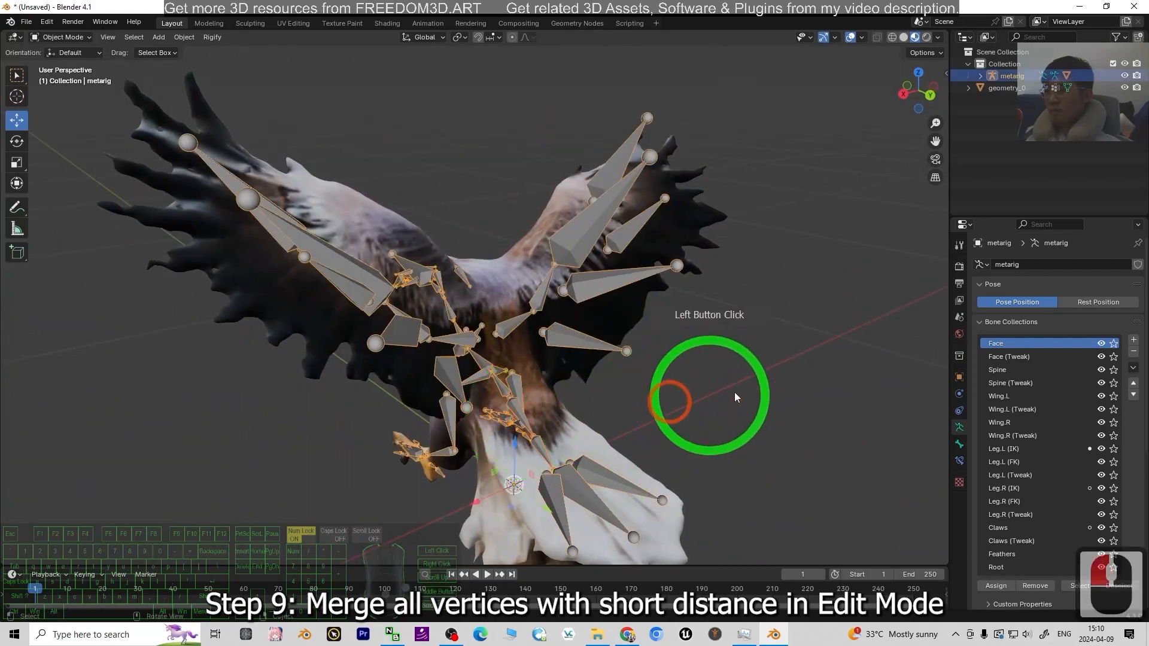
middle_click_drag(601, 422, 760, 411)
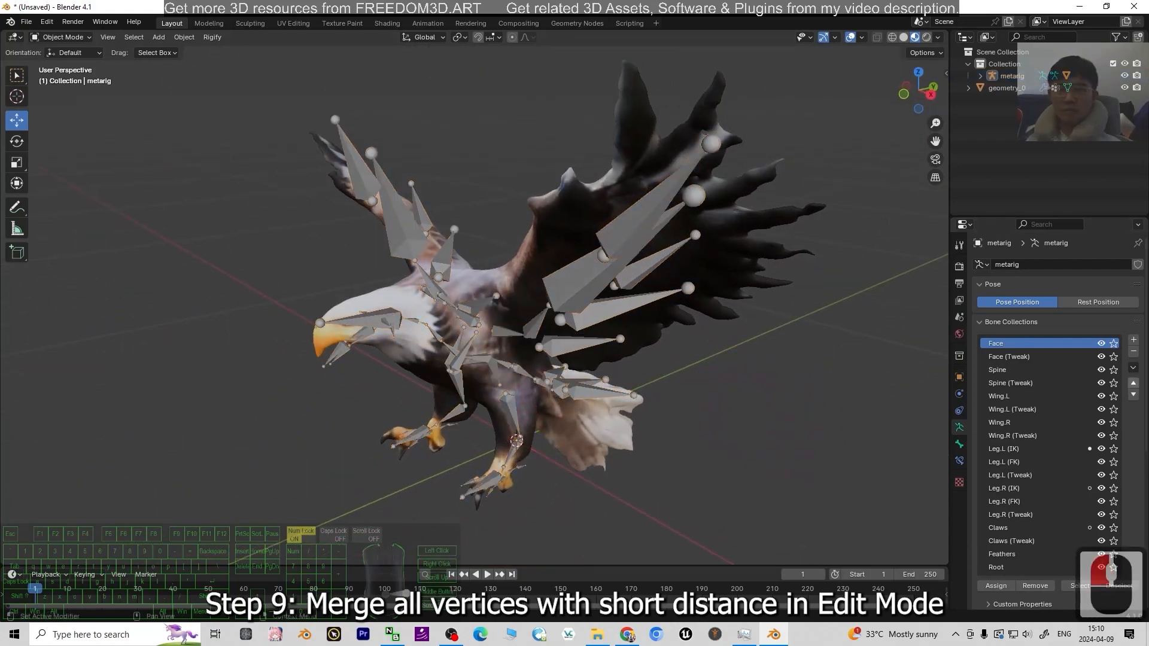
scroll(667, 354, "up", 4)
scroll(676, 356, "down", 2)
middle_click_drag(753, 383, 652, 439)
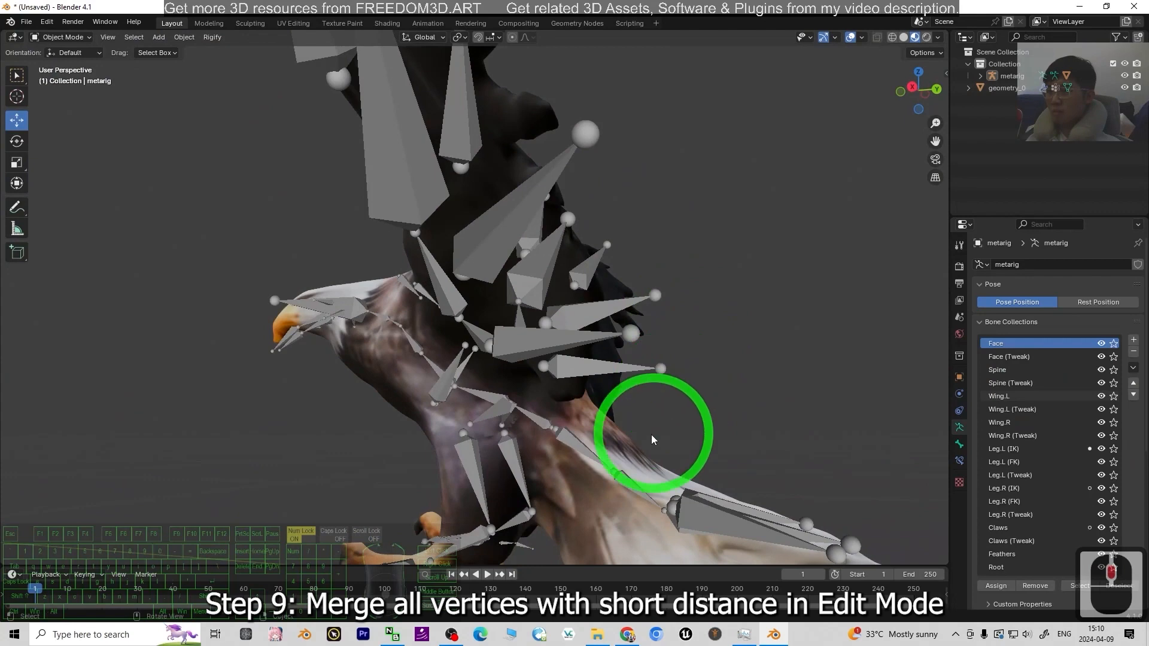
left_click(627, 481)
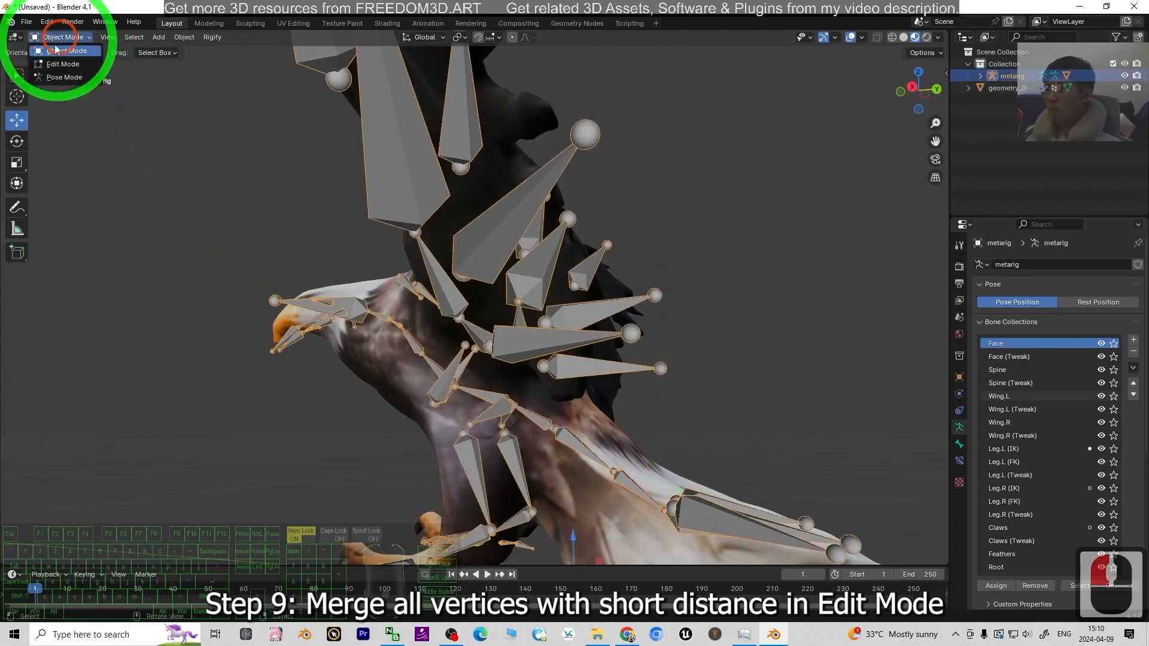
left_click(56, 80)
left_click(630, 480)
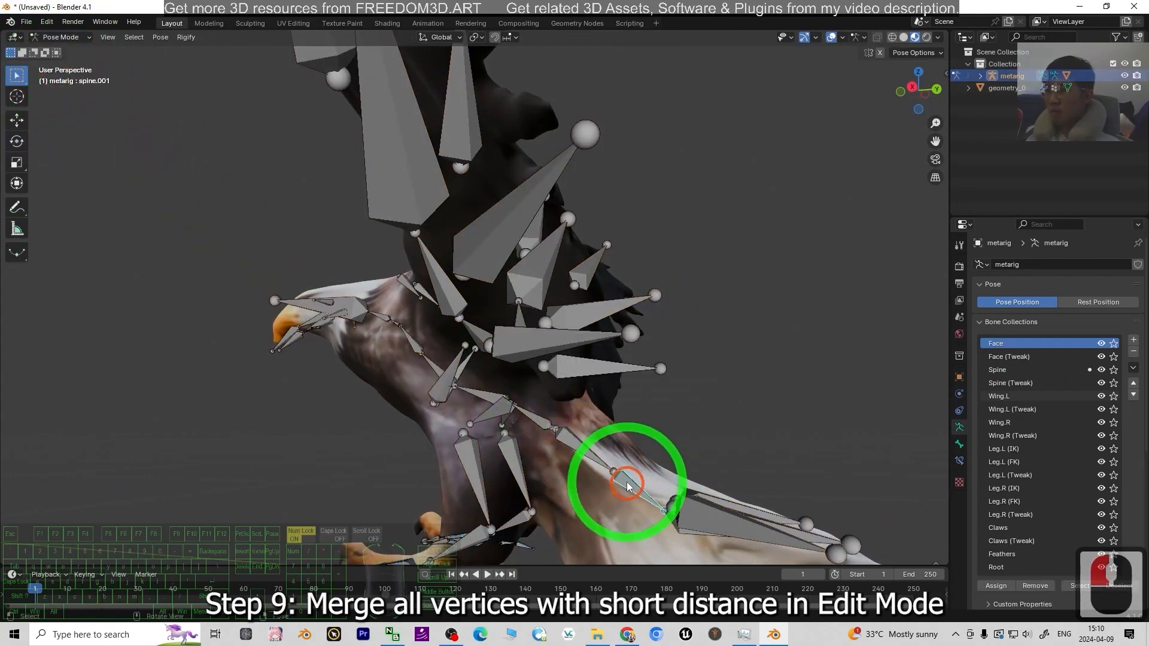
left_click(16, 141)
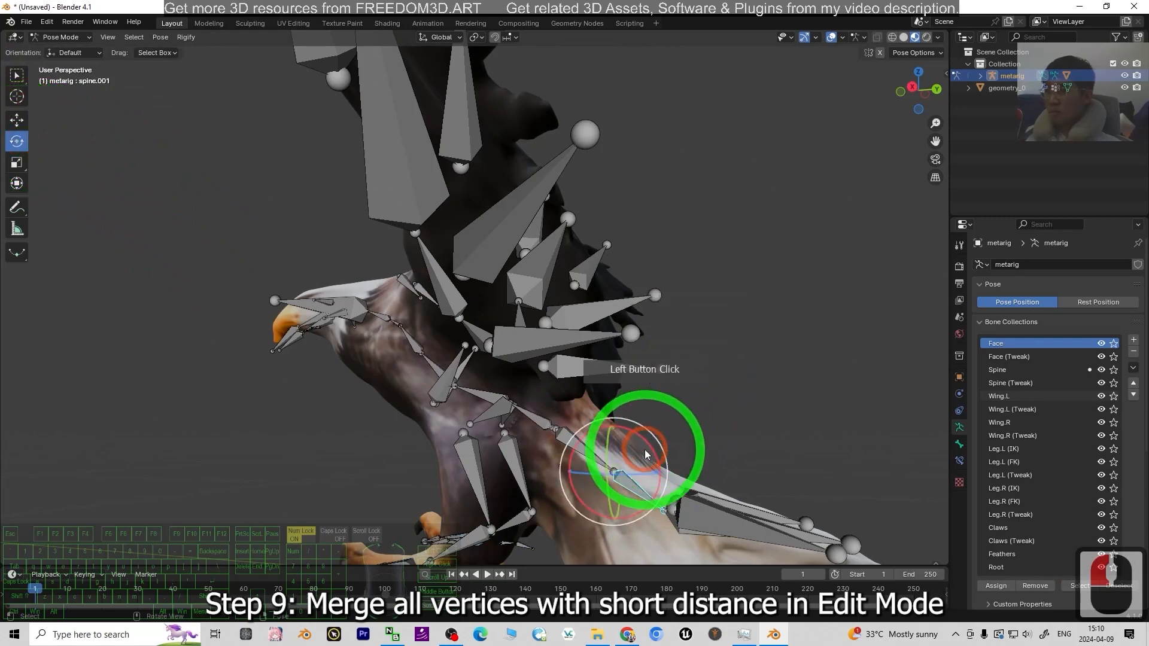
mouse_move(645, 443)
left_mouse_down()
mouse_move(644, 421)
mouse_move(643, 452)
mouse_move(658, 449)
left_mouse_up()
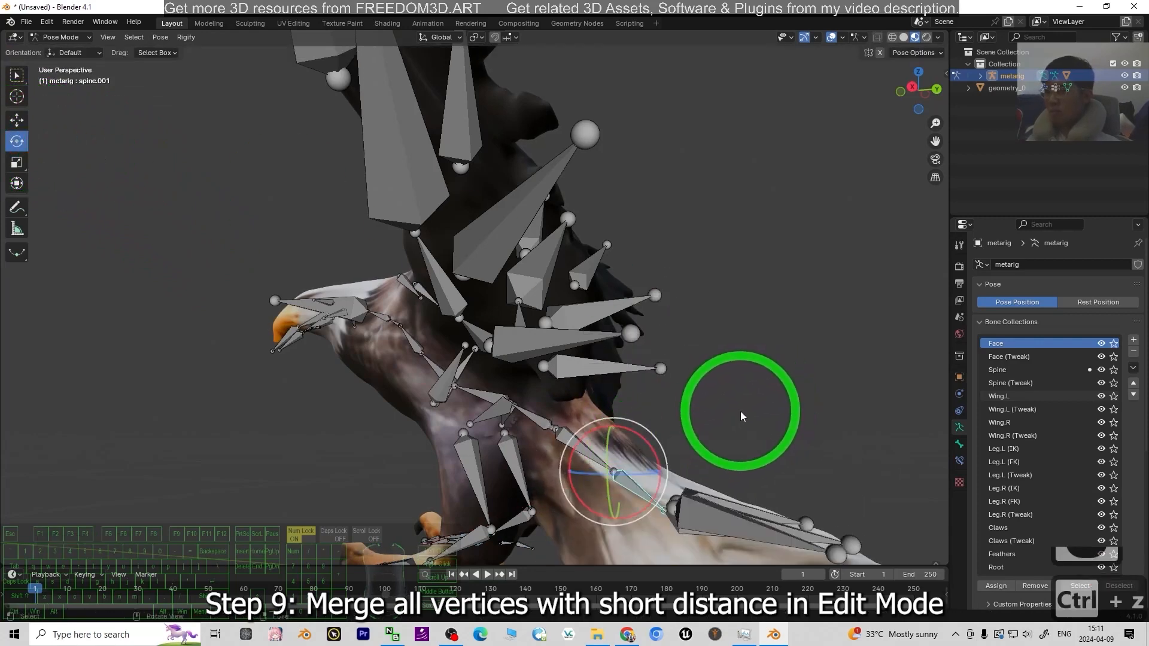
Switch the metarig back to Object Mode, select the eagle mesh and enter Edit Mode on it
scroll(740, 411, "down", 5)
middle_click_drag(333, 417, 436, 357)
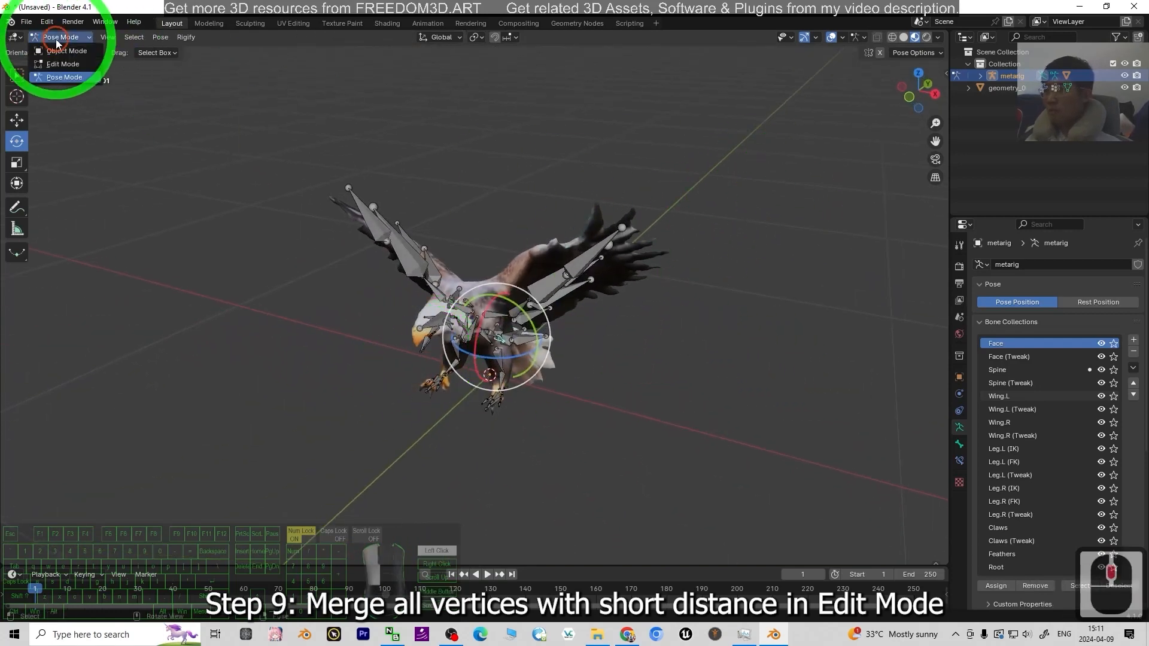
left_click(65, 50)
left_click(782, 333)
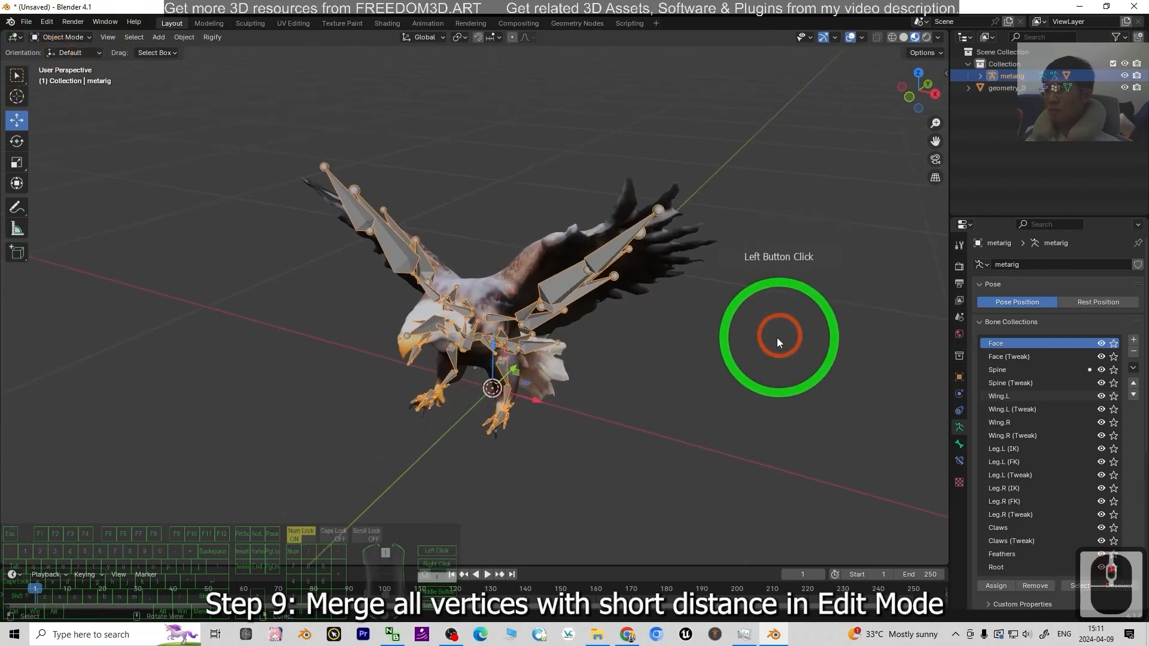
scroll(500, 256, "up", 4)
left_click(529, 282)
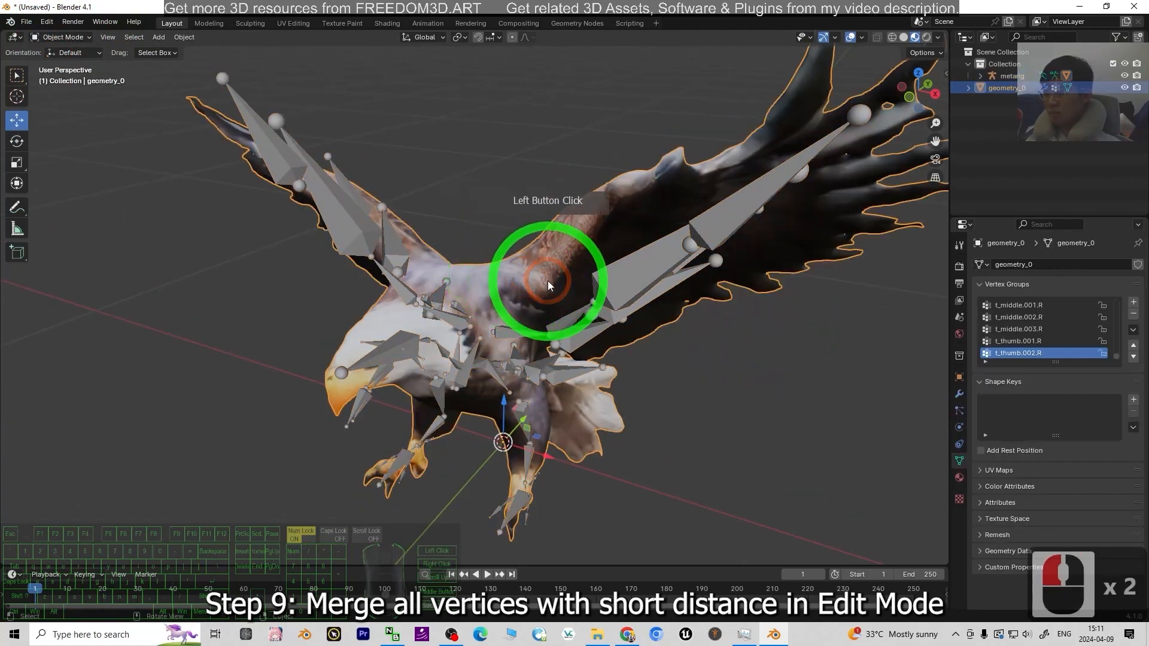
left_click(63, 37)
left_click(62, 64)
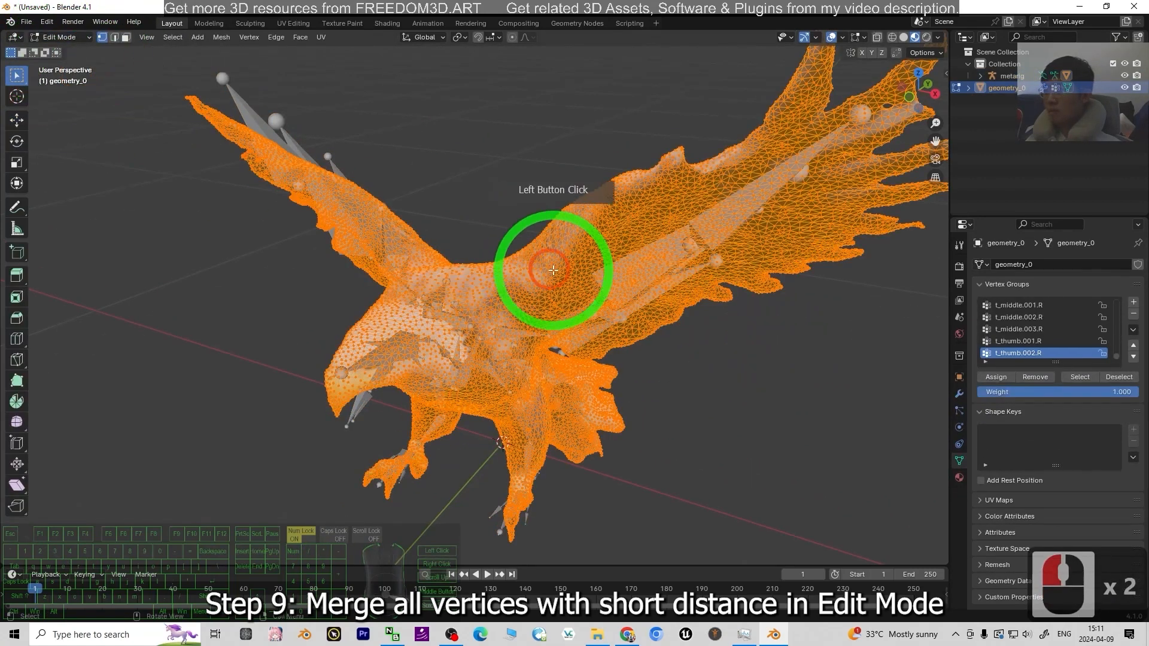
Select all vertices of the eagle mesh and merge them by distance
left_click(737, 384)
key("a")
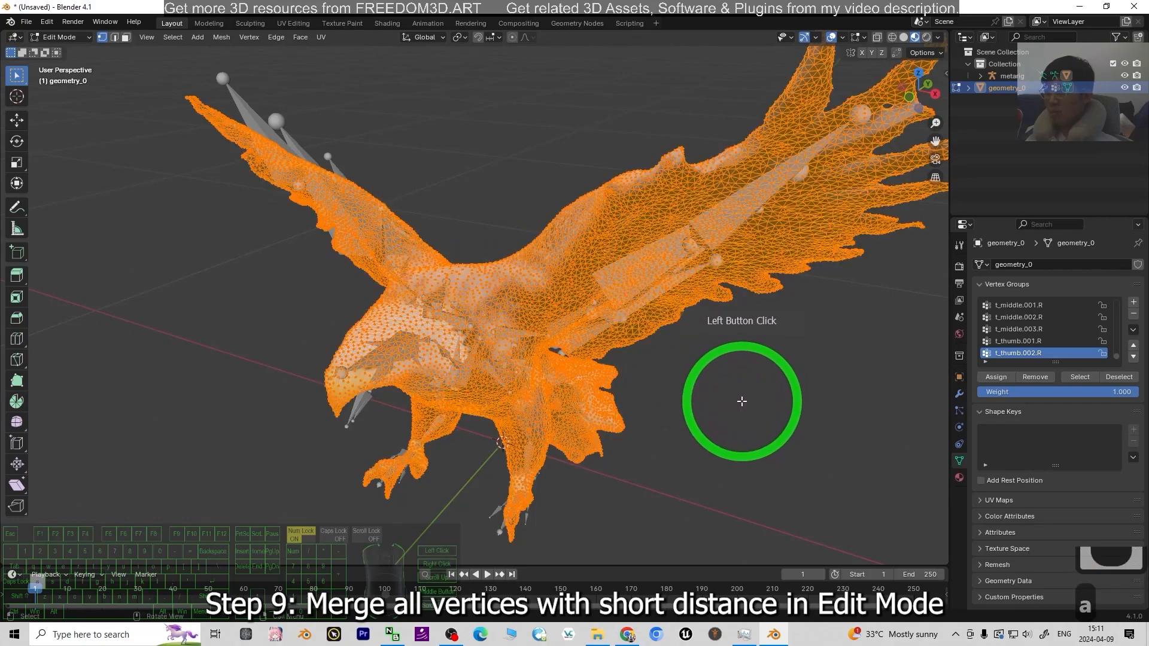
left_click(709, 405)
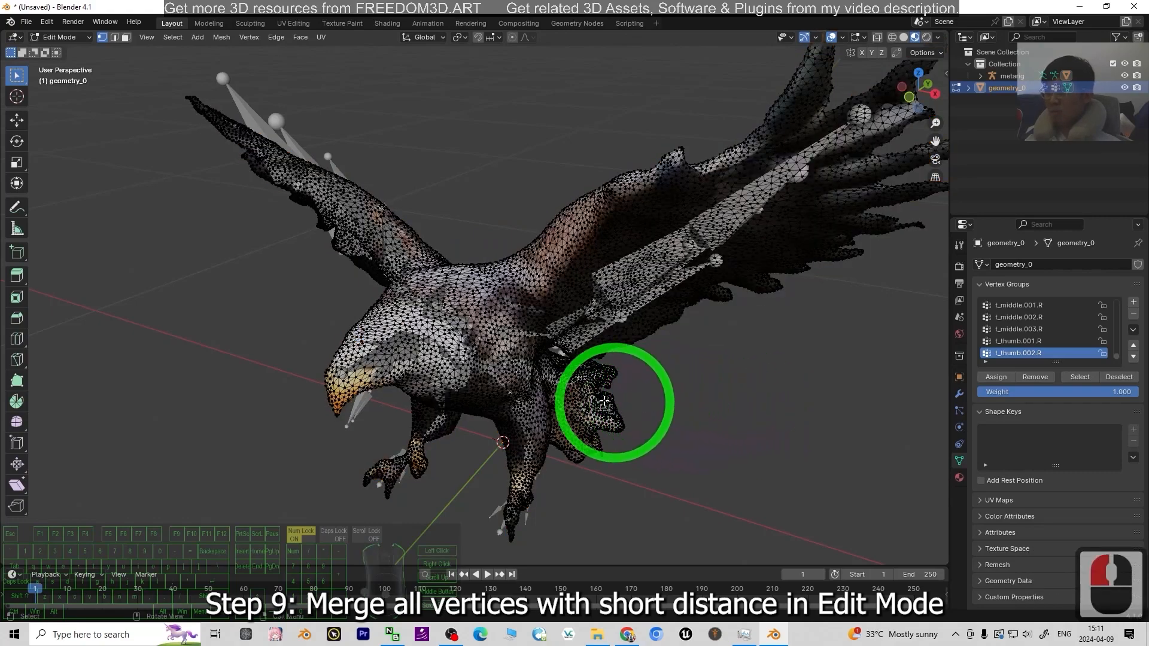
key("l")
left_click(704, 416)
key("a")
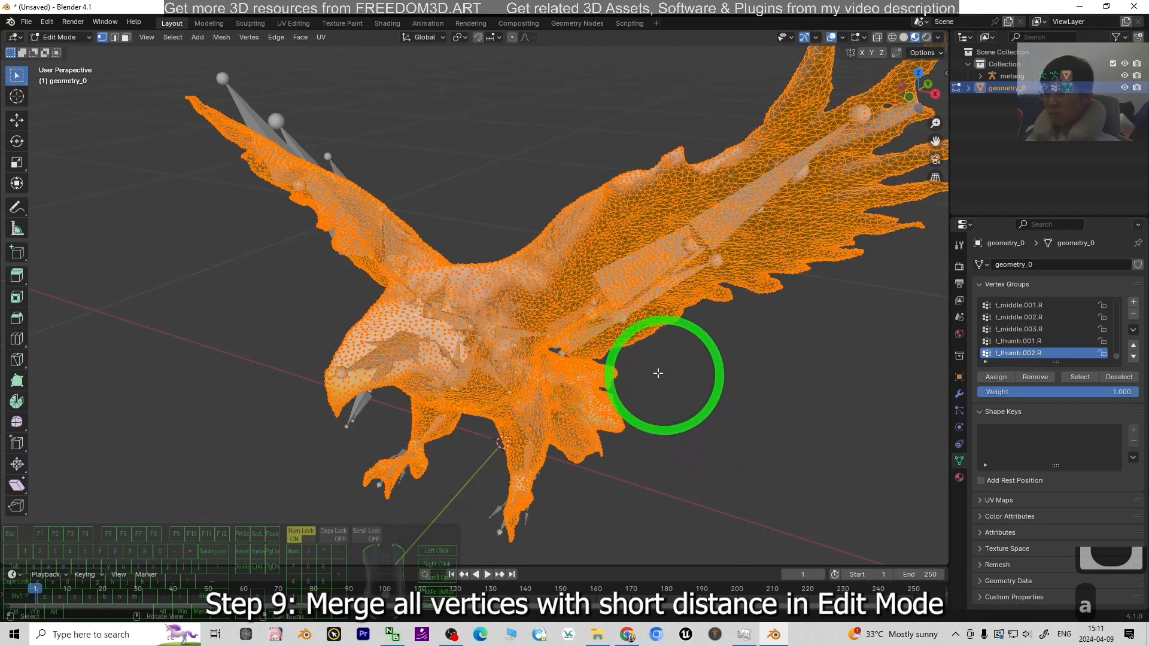
right_click(504, 297)
mouse_move(481, 516)
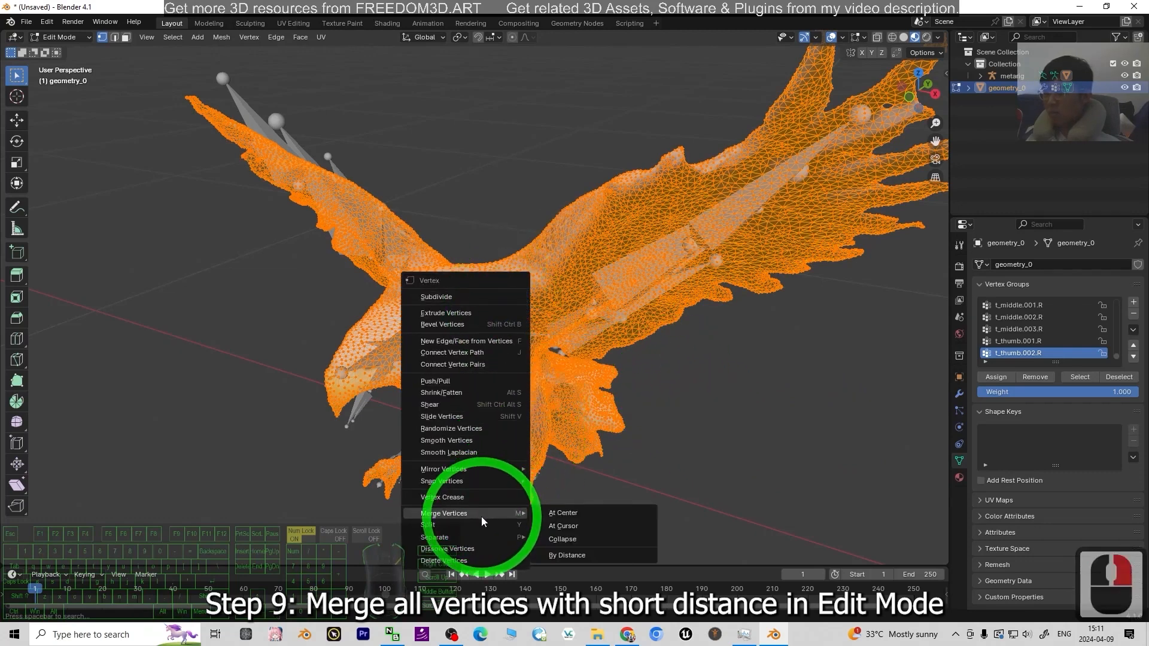
left_click(570, 554)
left_click(757, 430)
middle_click_drag(711, 375, 257, 171)
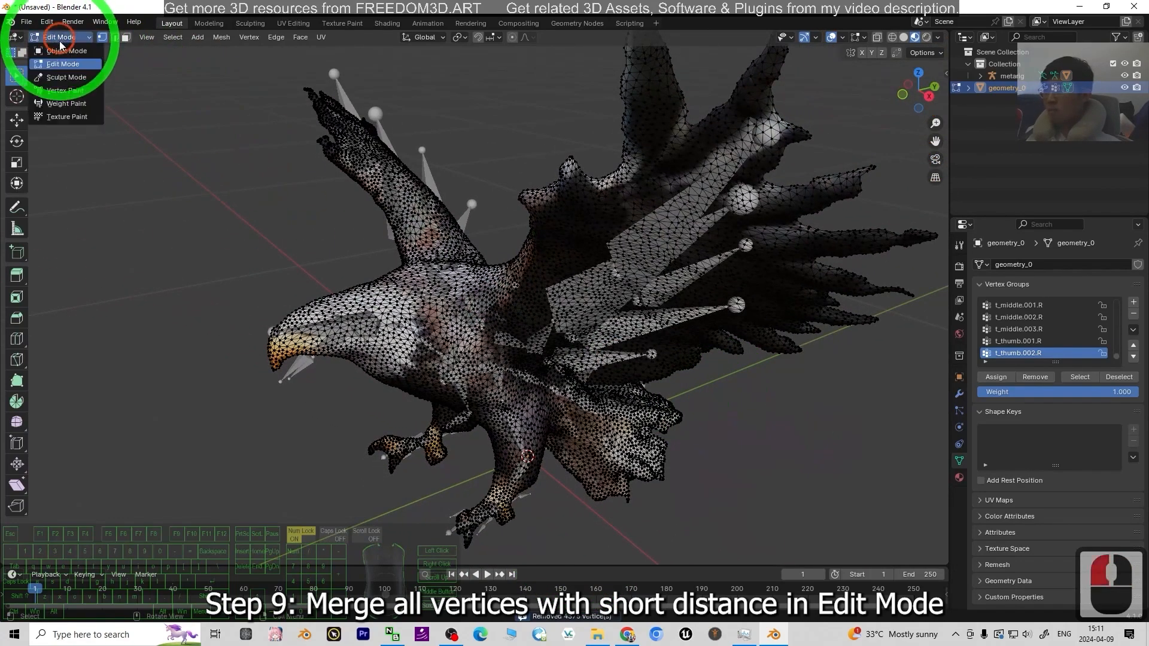
Return to Object Mode, select the eagle mesh and then the metarig, and parent them again with automatic weights
left_click(62, 51)
left_click(751, 466)
left_click(489, 266)
left_click(566, 274)
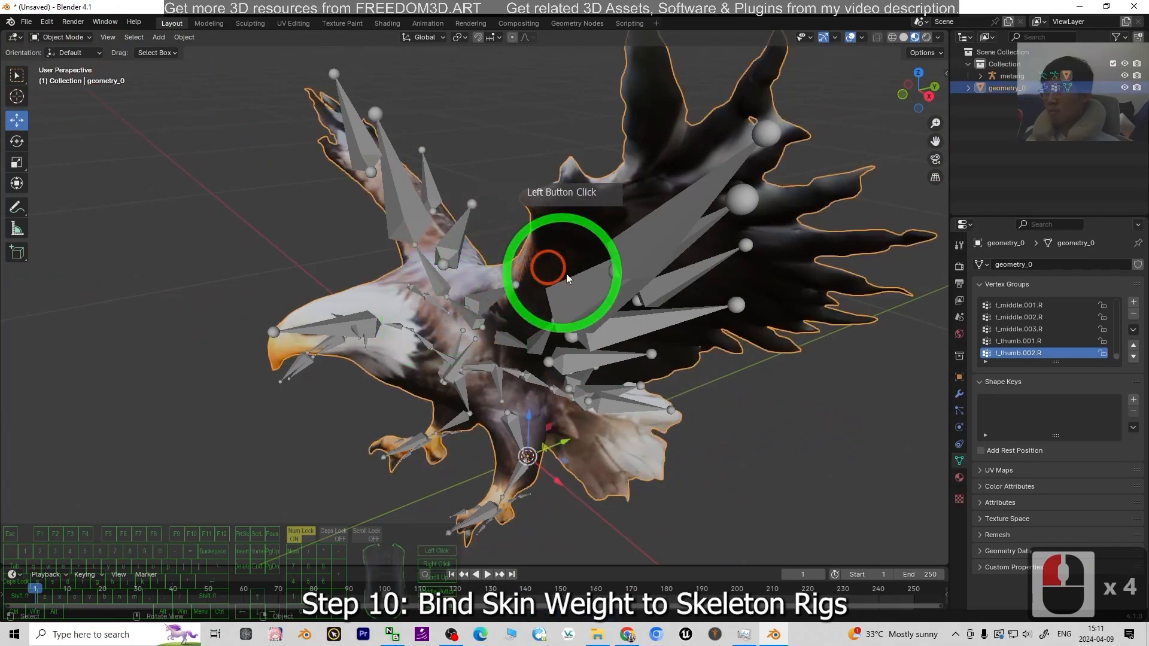
left_click(586, 297, "shift")
key("ctrl+p")
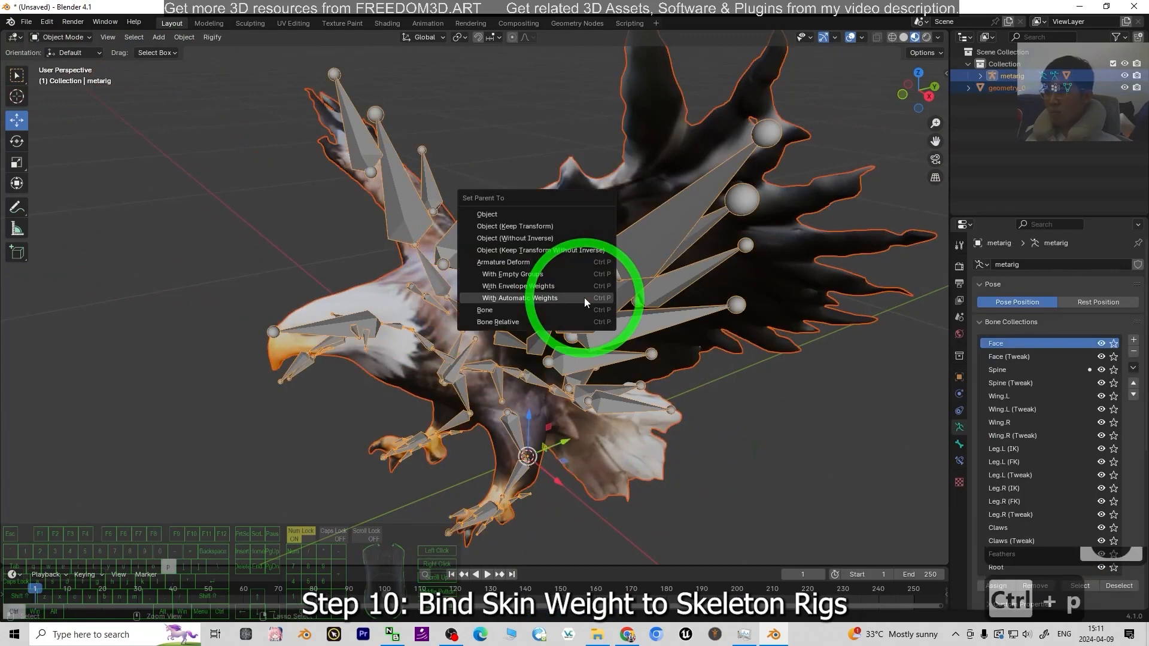
left_click(583, 297)
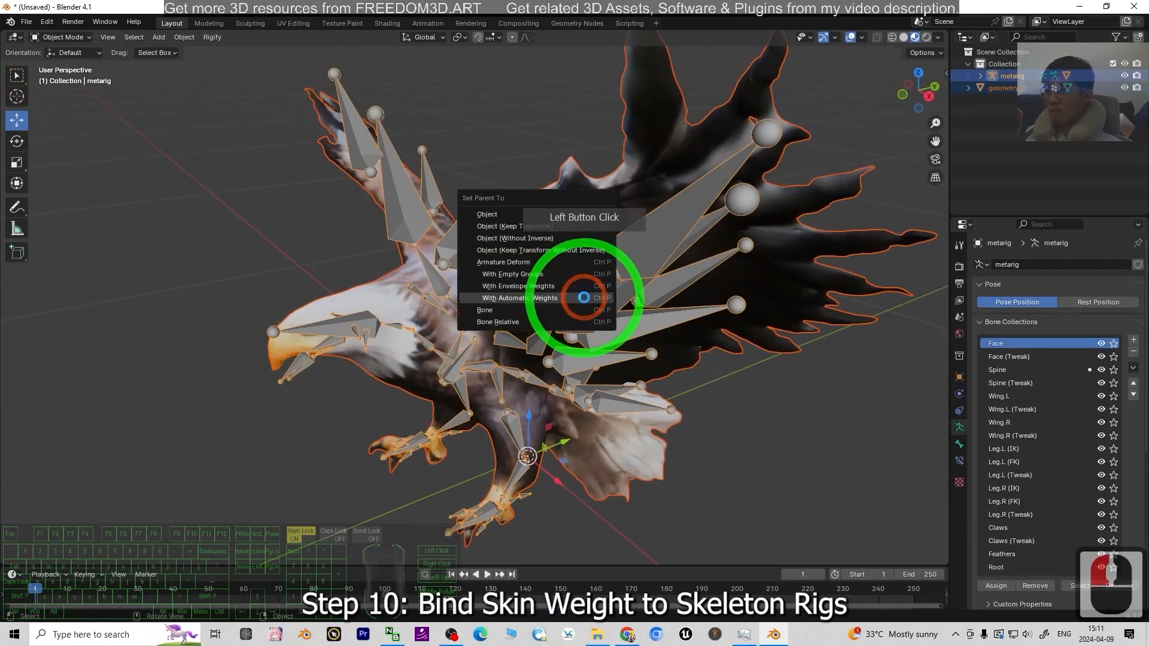
Put only the metarig into Pose Mode and try rotating the tail-base bone spine.001 again
middle_click_drag(791, 360, 691, 397)
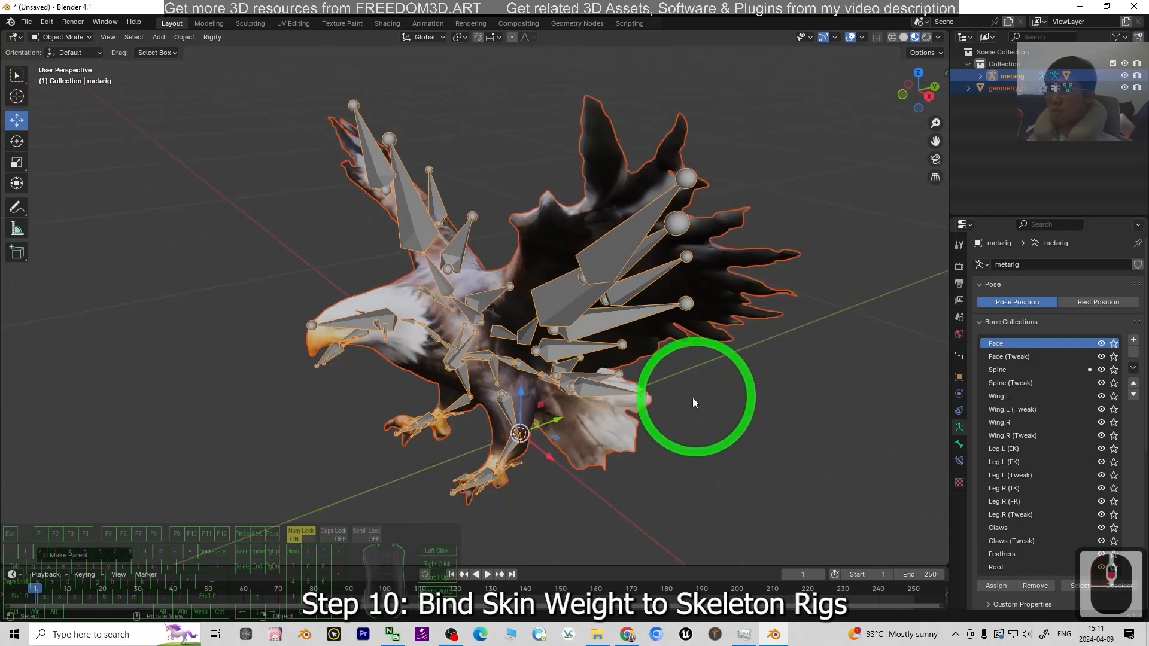
mouse_move(777, 403)
middle_mouse_down()
mouse_move(702, 399)
mouse_move(565, 456)
mouse_move(550, 447)
mouse_move(568, 449)
middle_mouse_up()
left_click(540, 452)
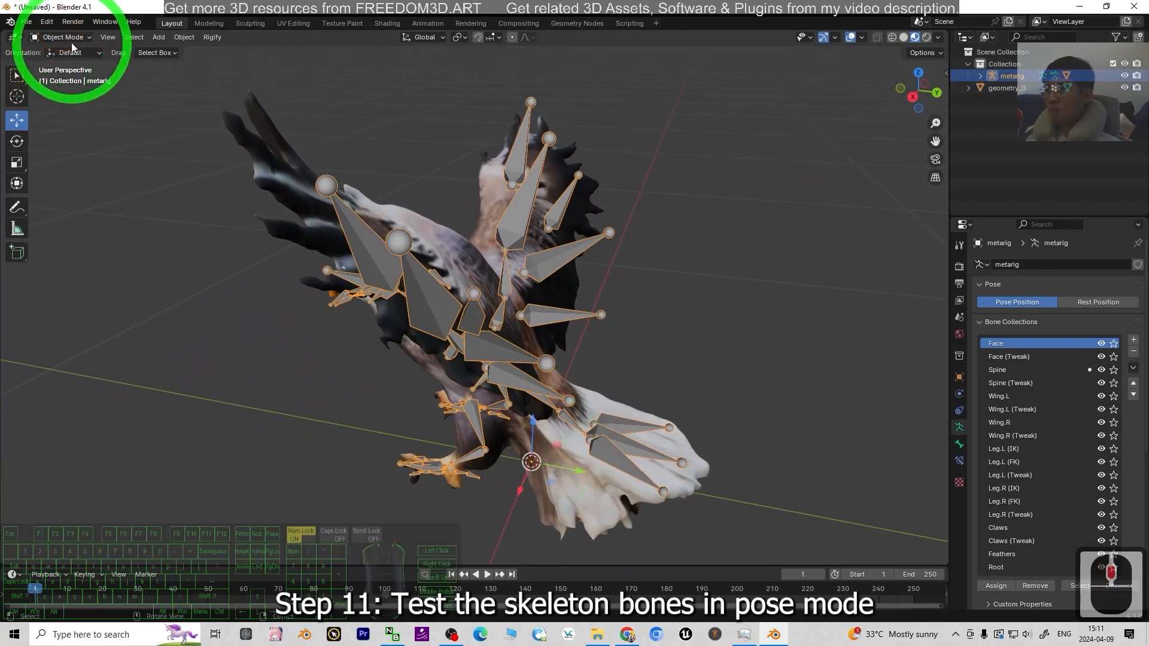
left_click(62, 78)
left_click(537, 309)
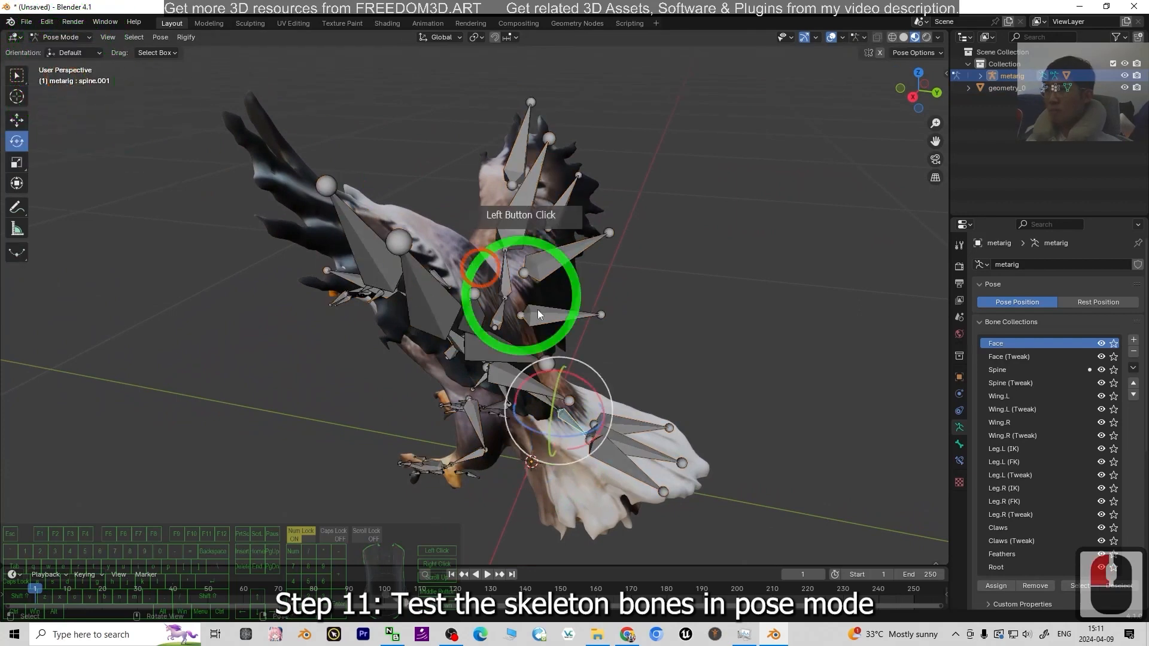
left_click_drag(592, 387, 559, 402)
Try rotating the left shin bone and the head bone to test the leg and head deformation
middle_click_drag(558, 403, 477, 459)
left_click(487, 464)
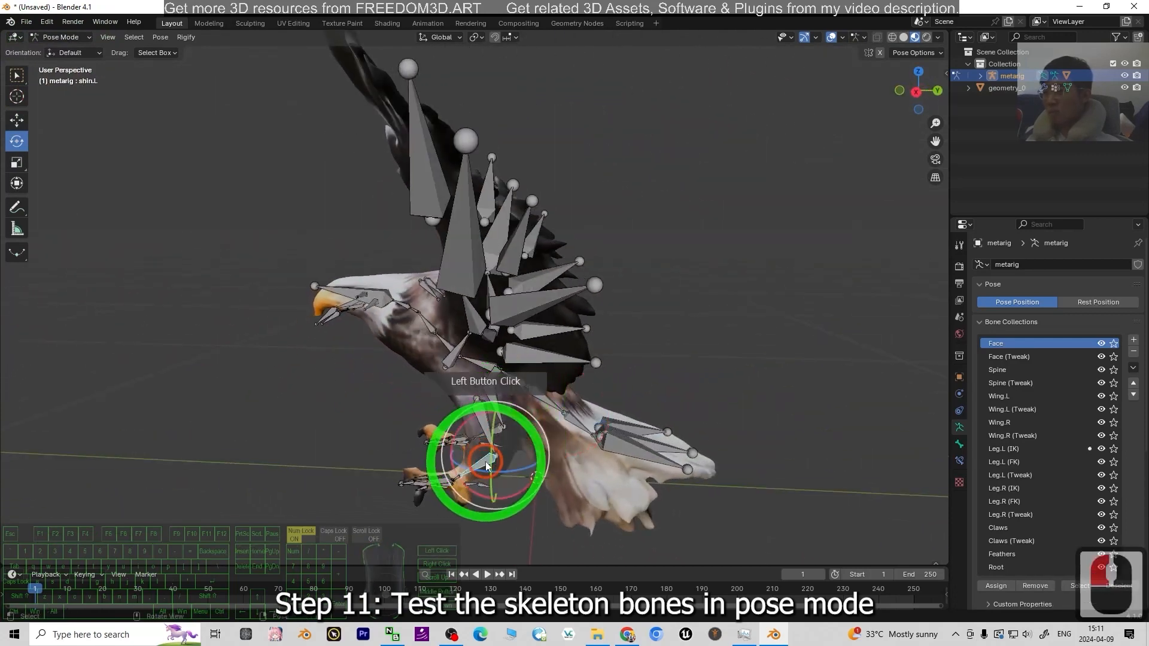
left_click_drag(464, 438, 437, 448)
scroll(318, 410, "up", 5)
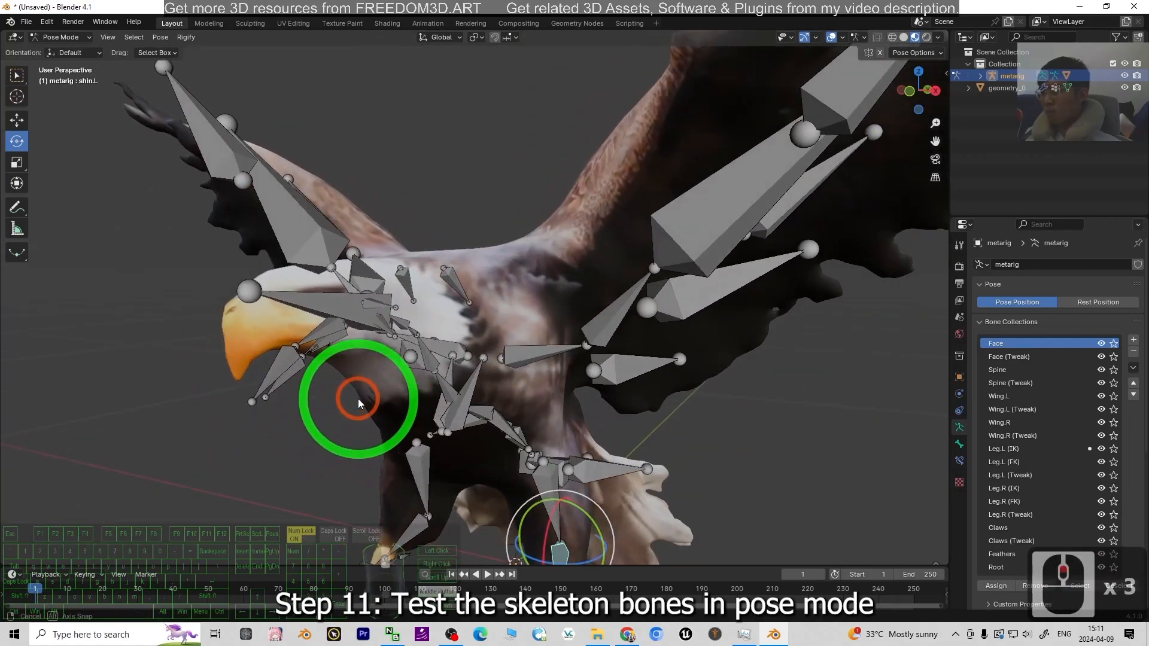
scroll(357, 400, "up", 2)
left_click(369, 338)
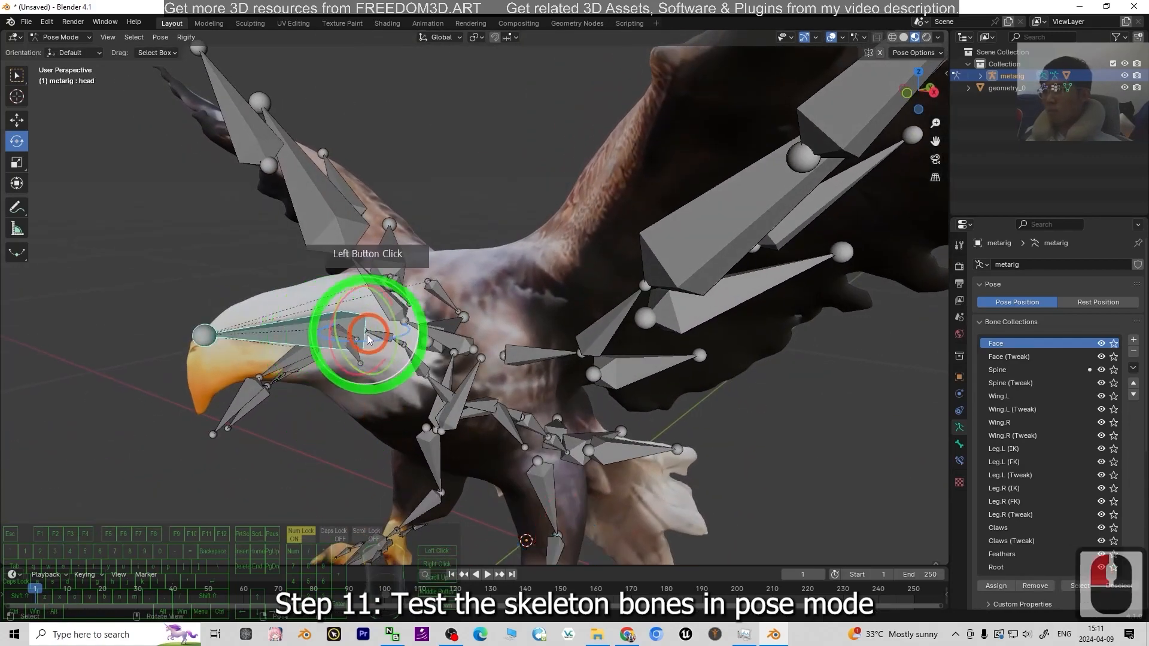
left_click_drag(367, 343, 603, 358)
Try rotating the right wing's root bone Wing.R about different axes, undoing each rotation
scroll(605, 360, "down", 3)
middle_click_drag(605, 360, 435, 349)
left_click_drag(423, 309, 192, 346)
key("ctrl+z")
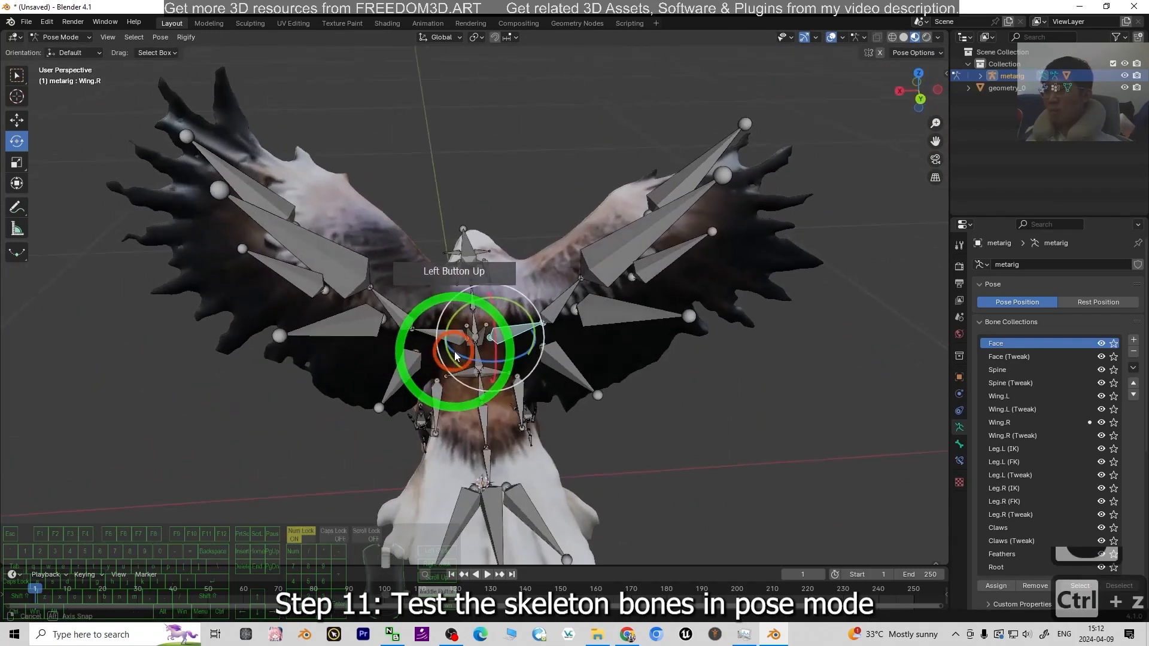
middle_click_drag(454, 350, 563, 336)
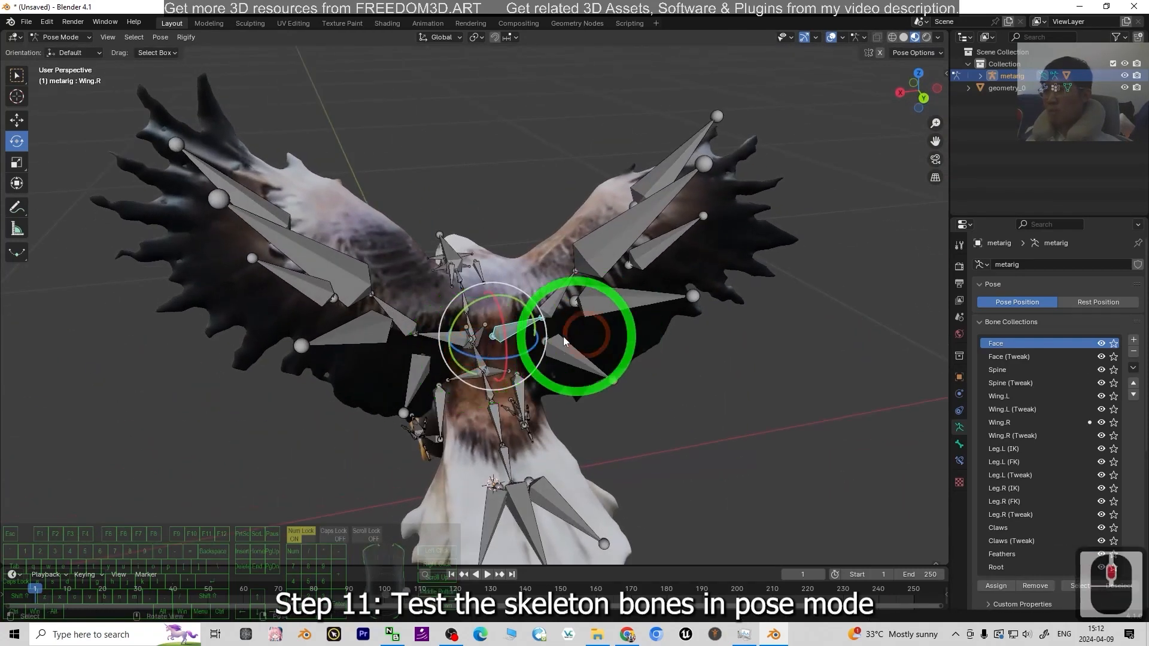
left_click_drag(483, 354, 580, 321)
key("ctrl+z")
left_click_drag(517, 302, 481, 376)
key("ctrl+z")
Examine the fit of the bound eagle mesh and its bones from the front, back and both sides
scroll(273, 335, "down", 5)
middle_click_drag(274, 346, 484, 356)
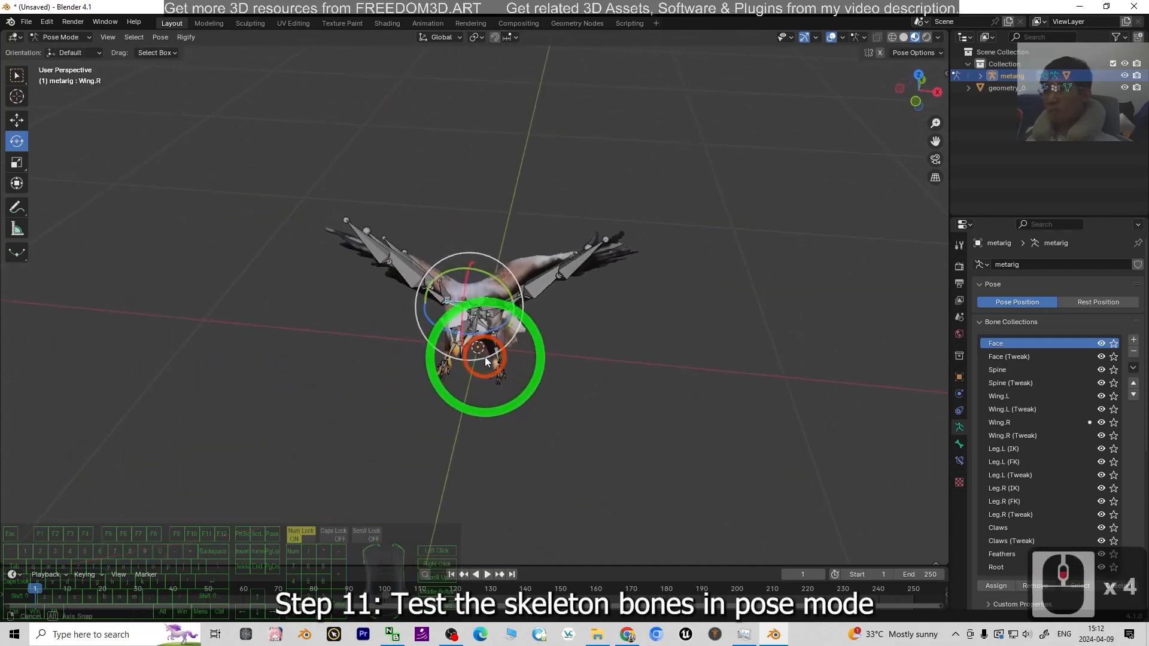
scroll(619, 407, "up", 4)
middle_click_drag(619, 407, 547, 386)
scroll(634, 398, "down", 4)
scroll(635, 392, "up", 2)
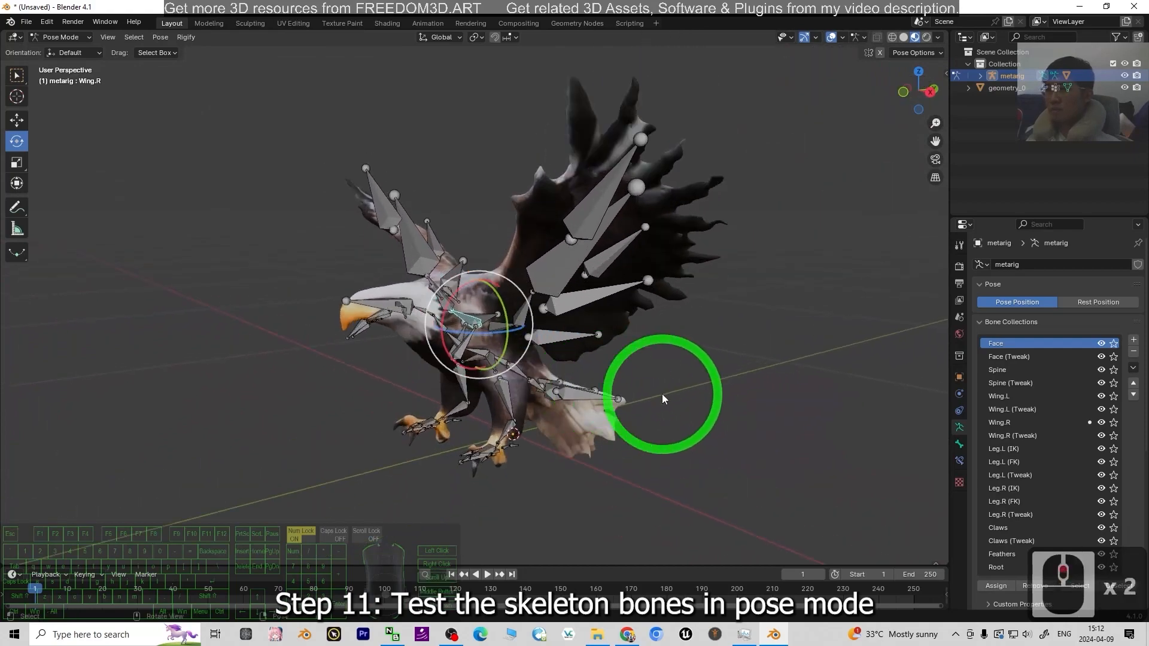
middle_click_drag(344, 371, 535, 400)
middle_click_drag(477, 429, 772, 429)
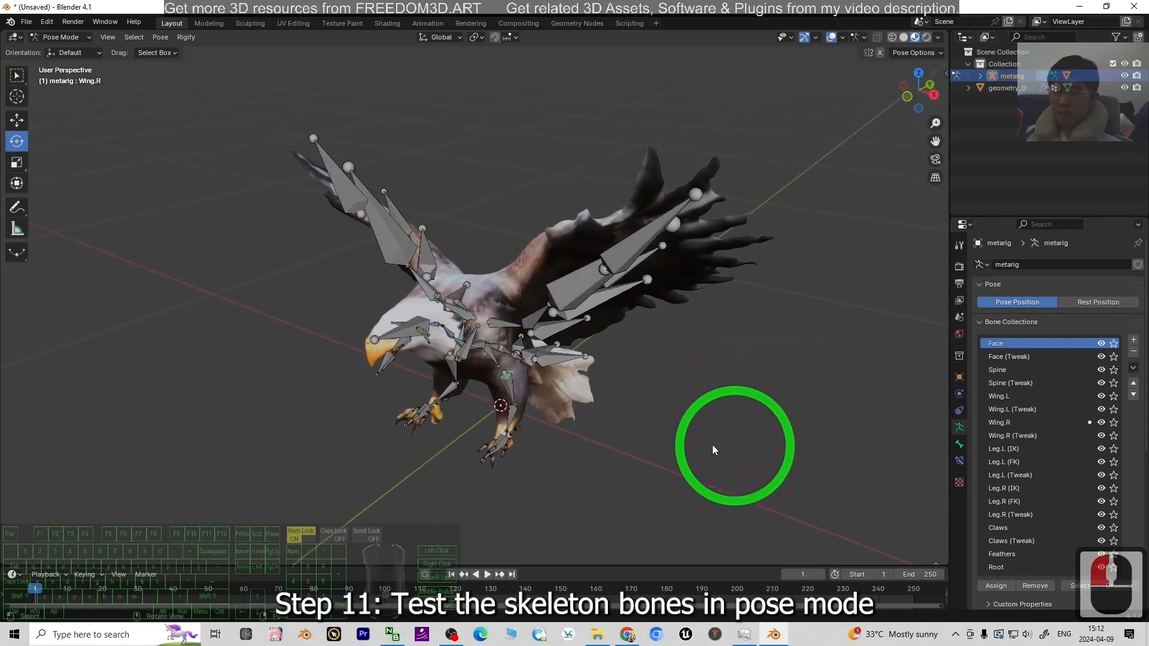
scroll(658, 436, "up", 2)
middle_click_drag(640, 474, 807, 456)
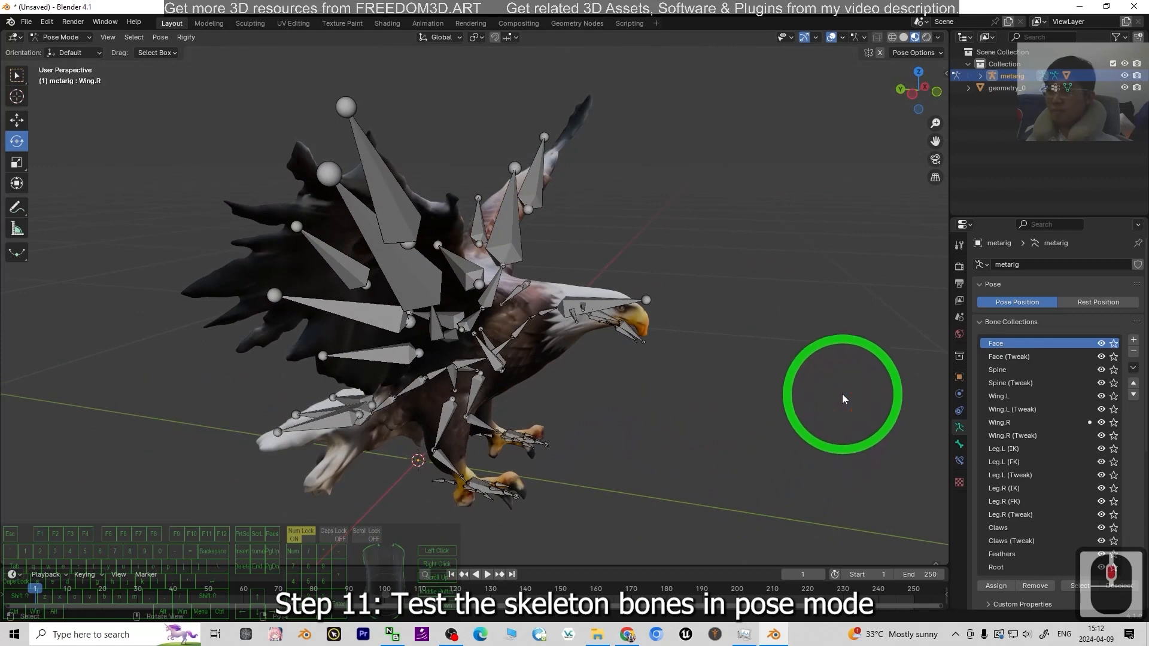
Return to Object Mode and hide the metarig in the viewport, leaving only the eagle mesh shown
left_click(427, 283)
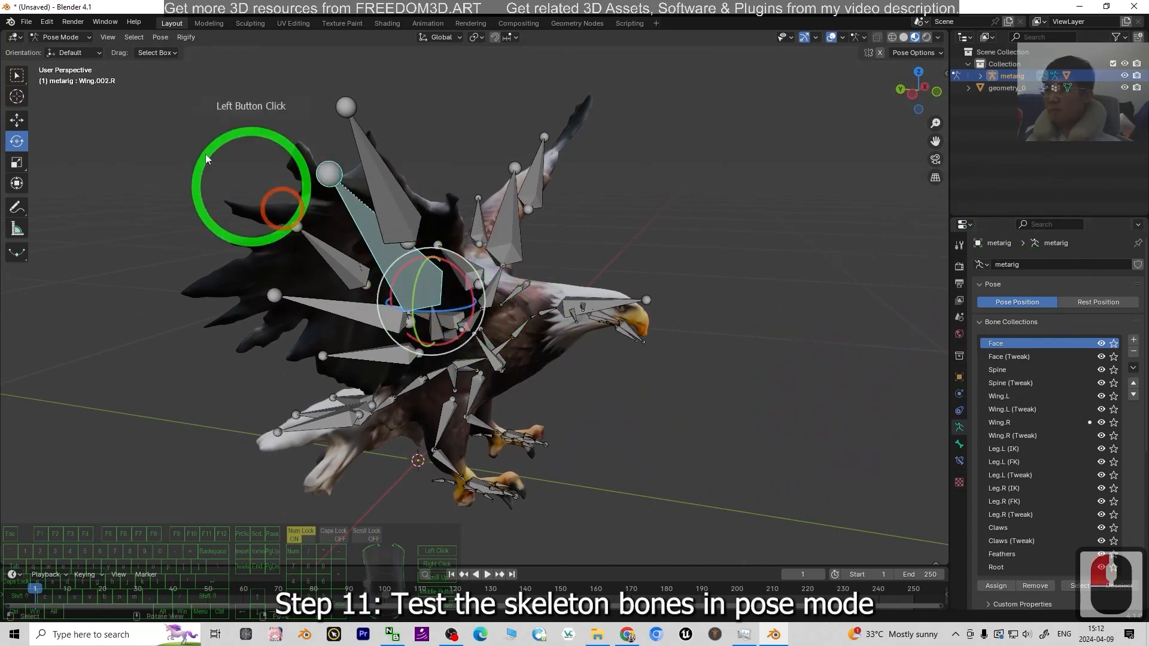
left_click(63, 51)
left_click(487, 303)
left_click(1059, 73)
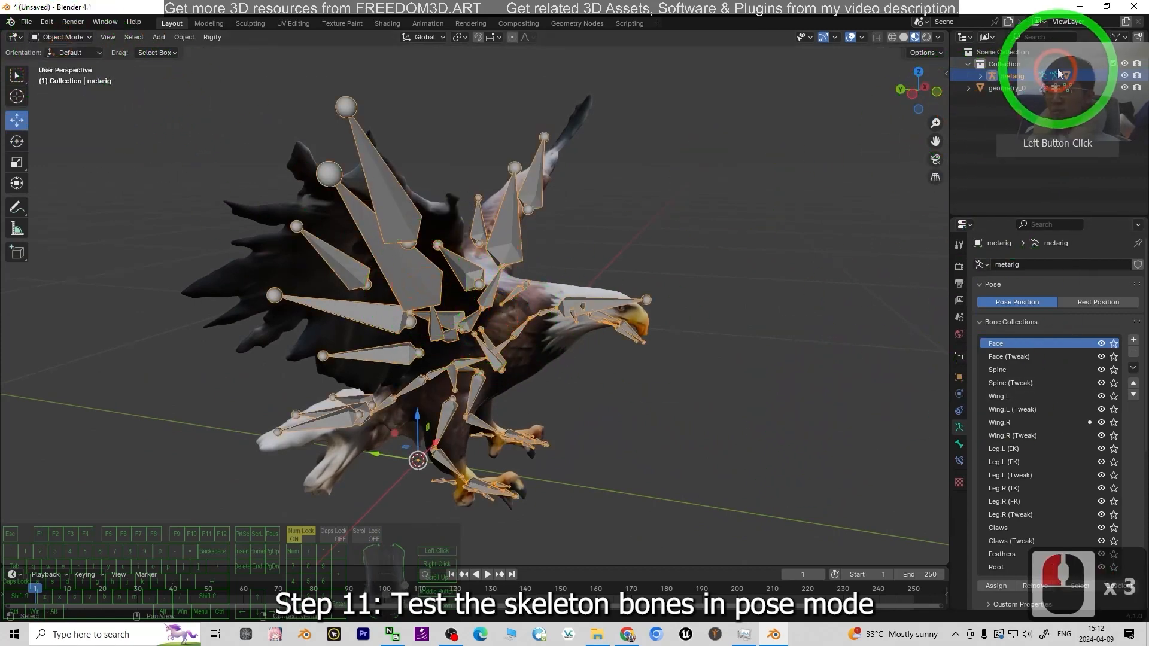
left_click(1123, 76)
left_click(1123, 76)
left_click(1124, 76)
middle_click_drag(807, 345, 672, 374)
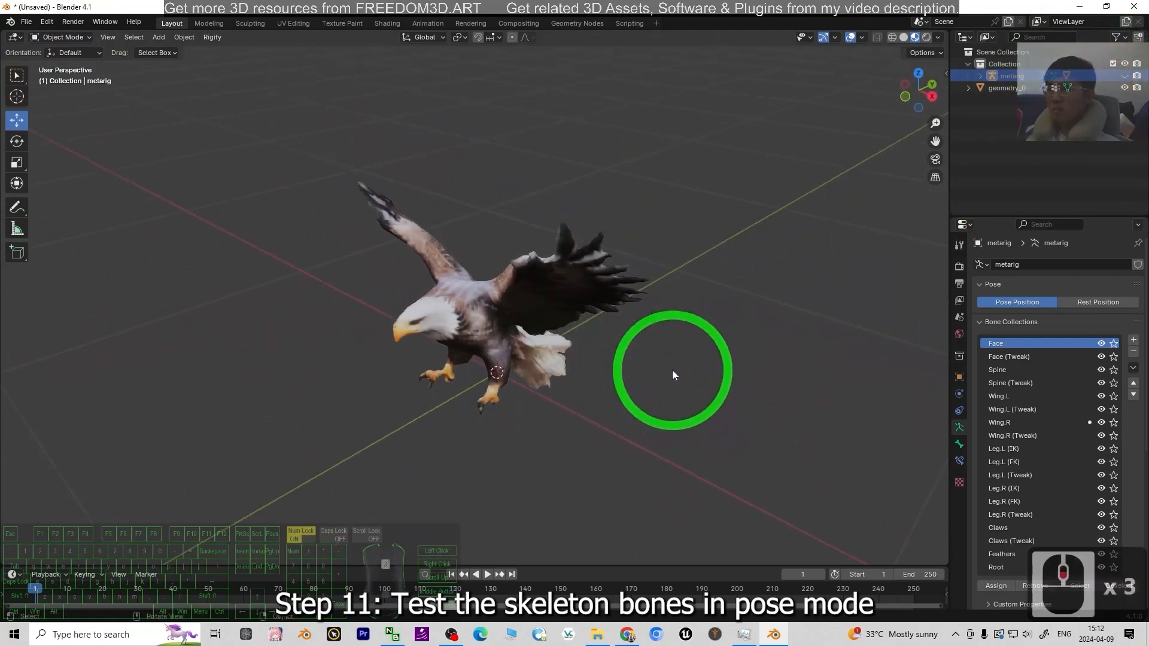
middle_click_drag(504, 400, 532, 368)
scroll(526, 364, "up", 4)
scroll(527, 365, "down", 2)
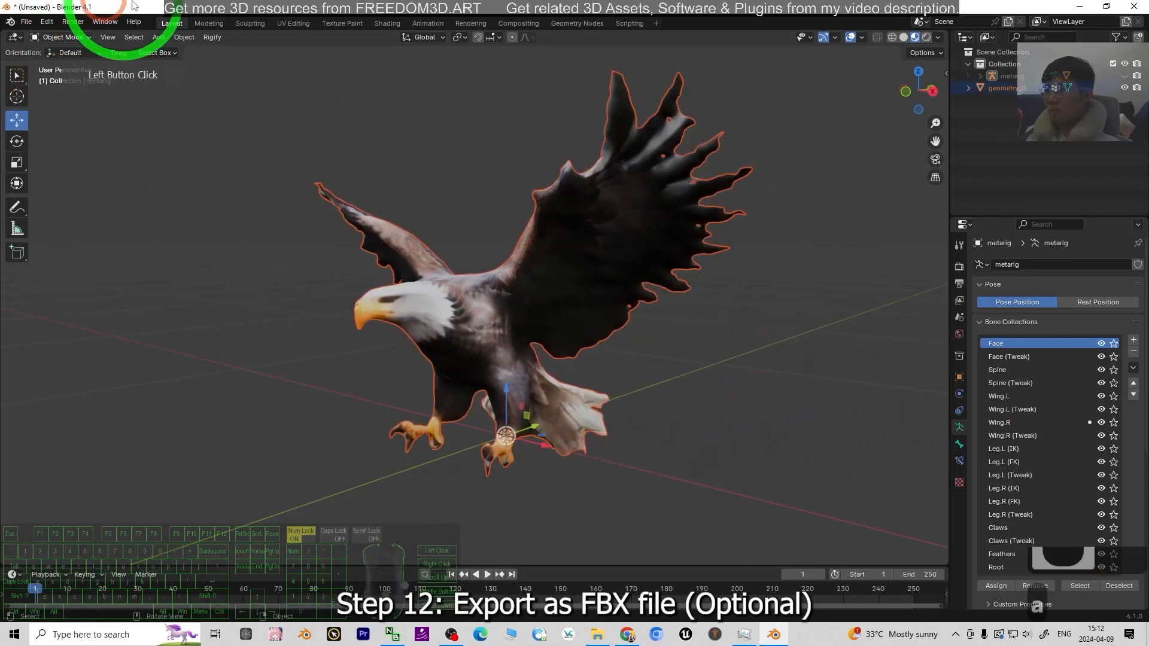
Start an FBX export of the scene and choose the Desktop as the destination folder
left_click_drag(145, 10, 349, 41)
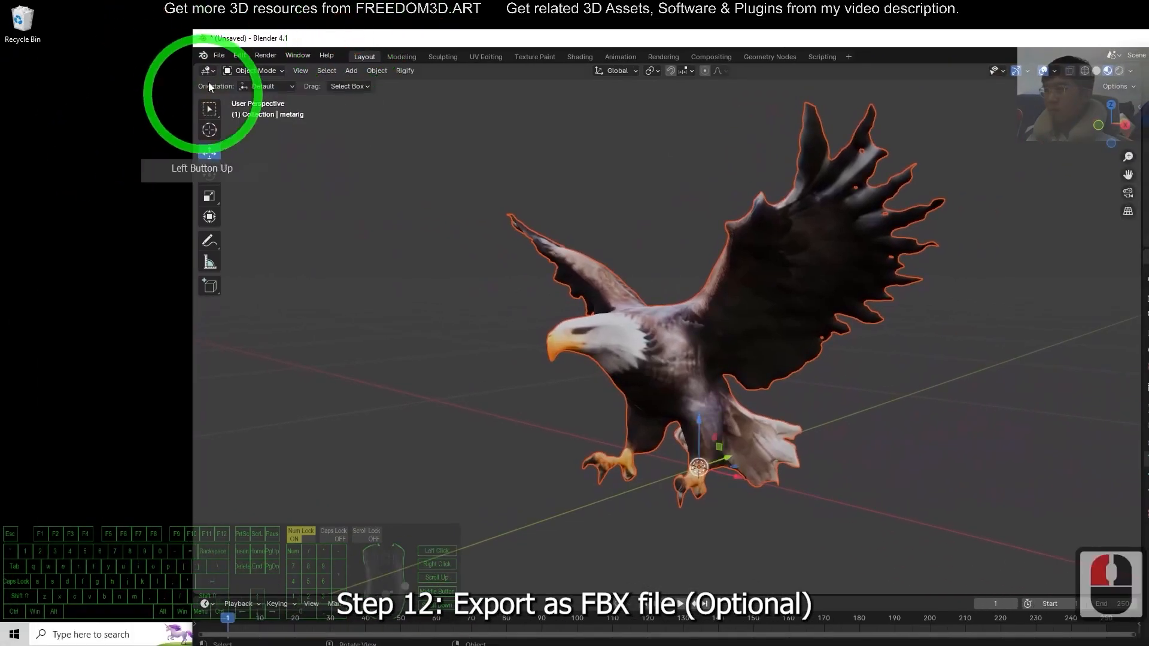
left_click(219, 55)
left_click(242, 237)
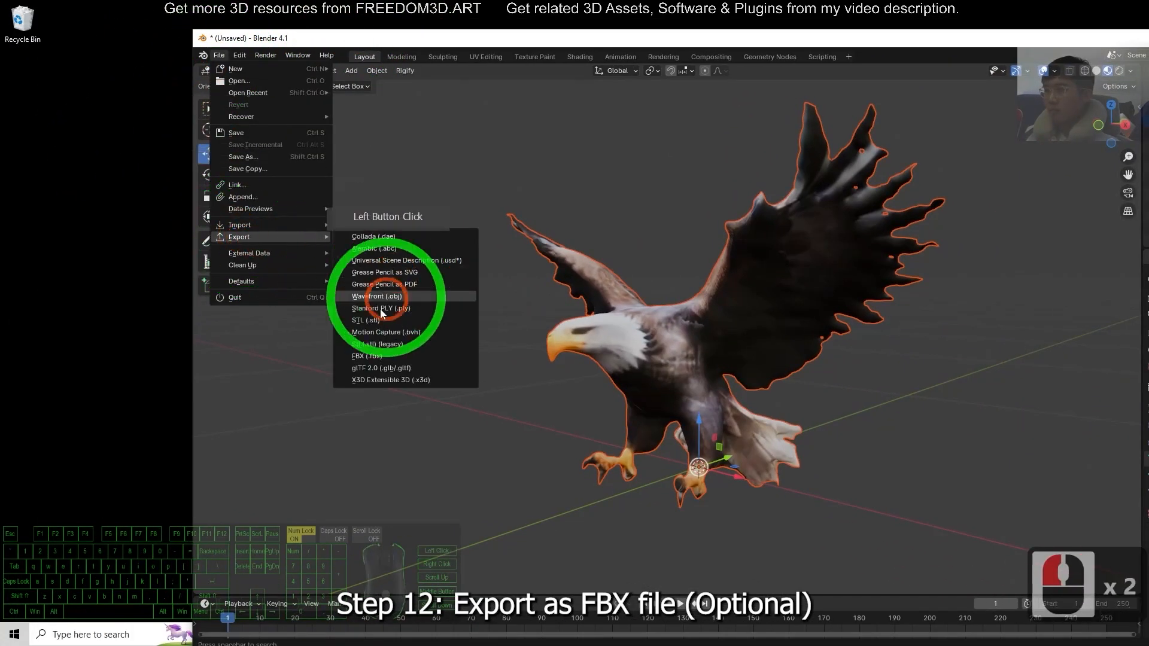
left_click(366, 356)
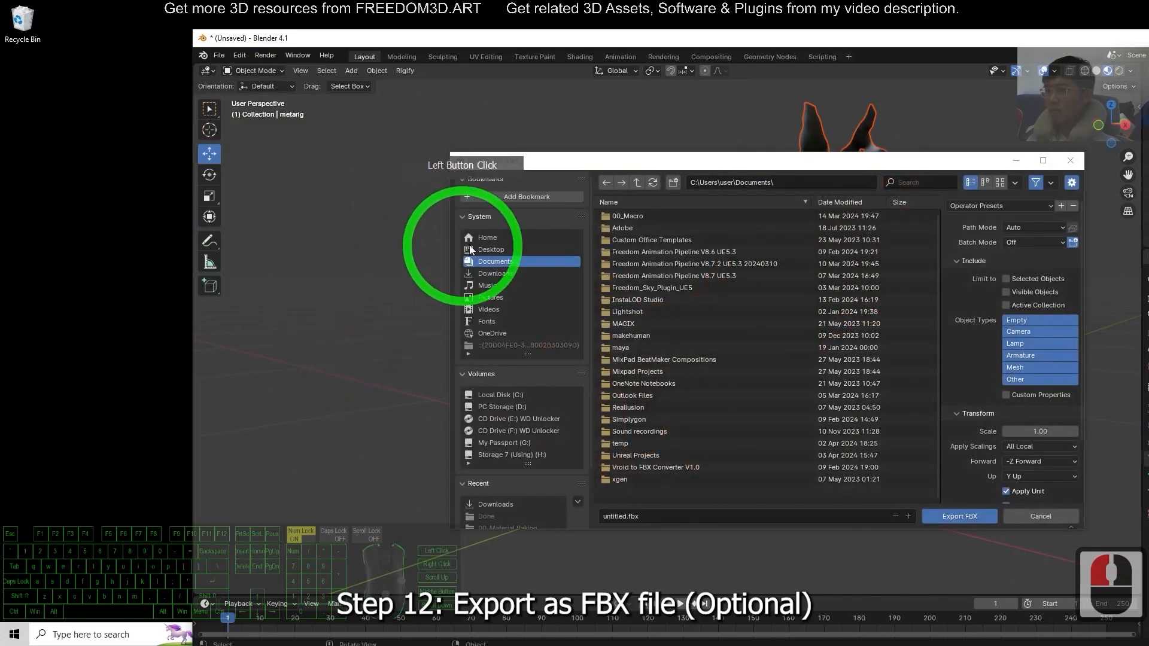
left_click(490, 250)
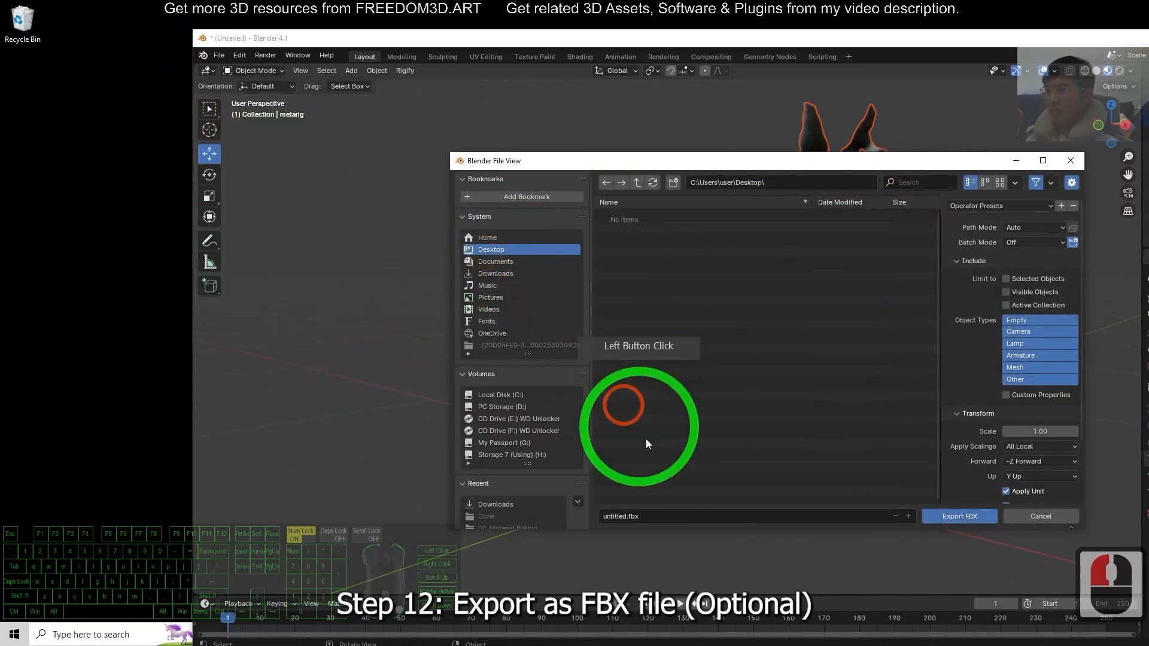
Set the path mode to Copy with embedded textures, name the file eagle01.fbx and export it
double_click(676, 517)
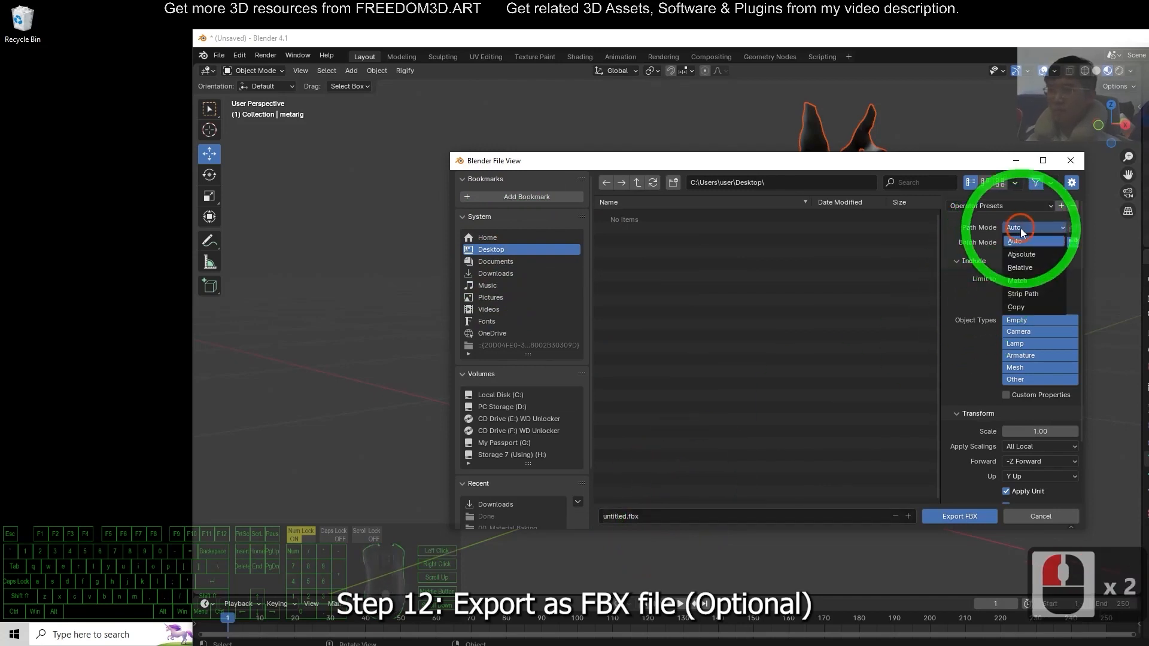
left_click(1020, 306)
left_click(1072, 227)
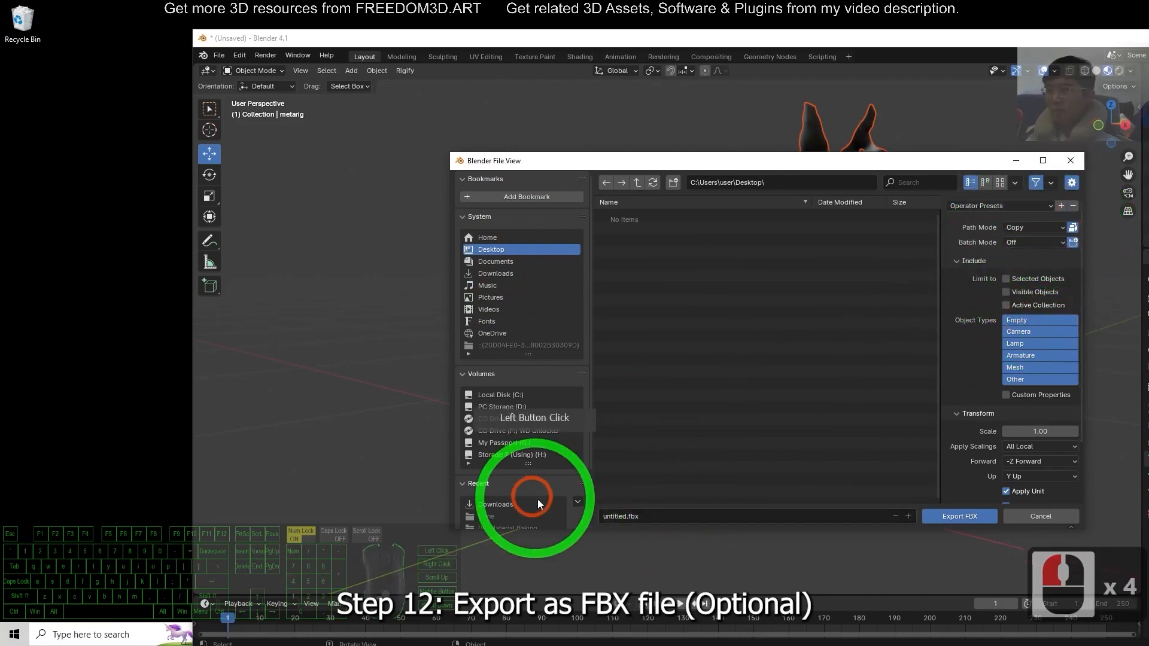
left_click(673, 508)
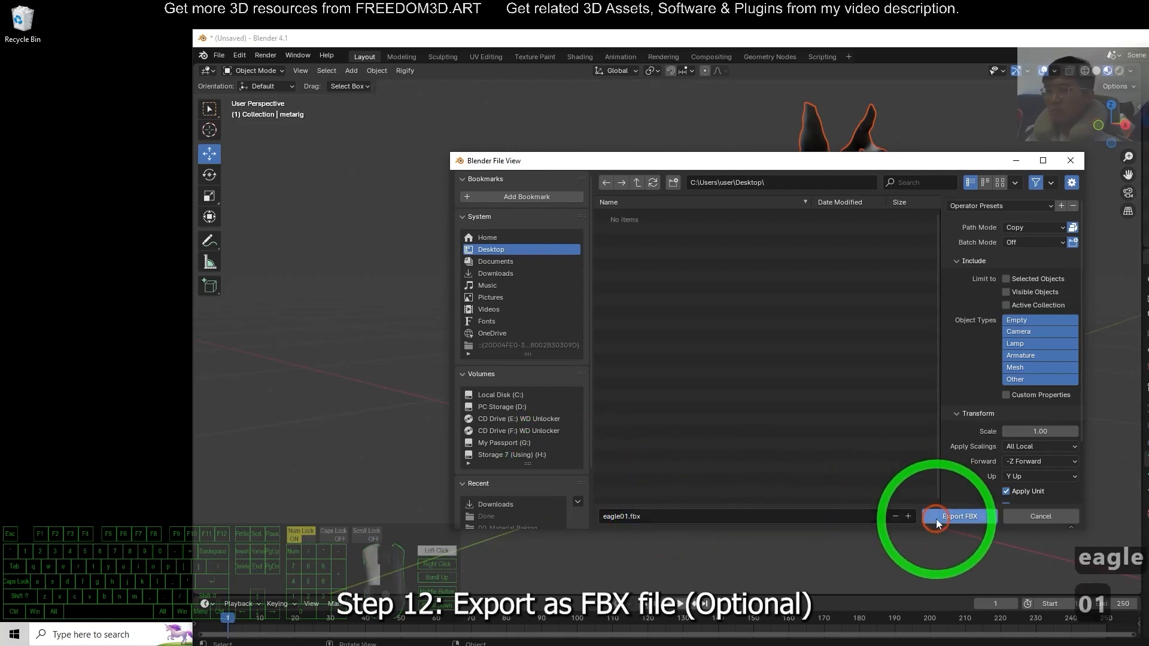
double_click(937, 524)
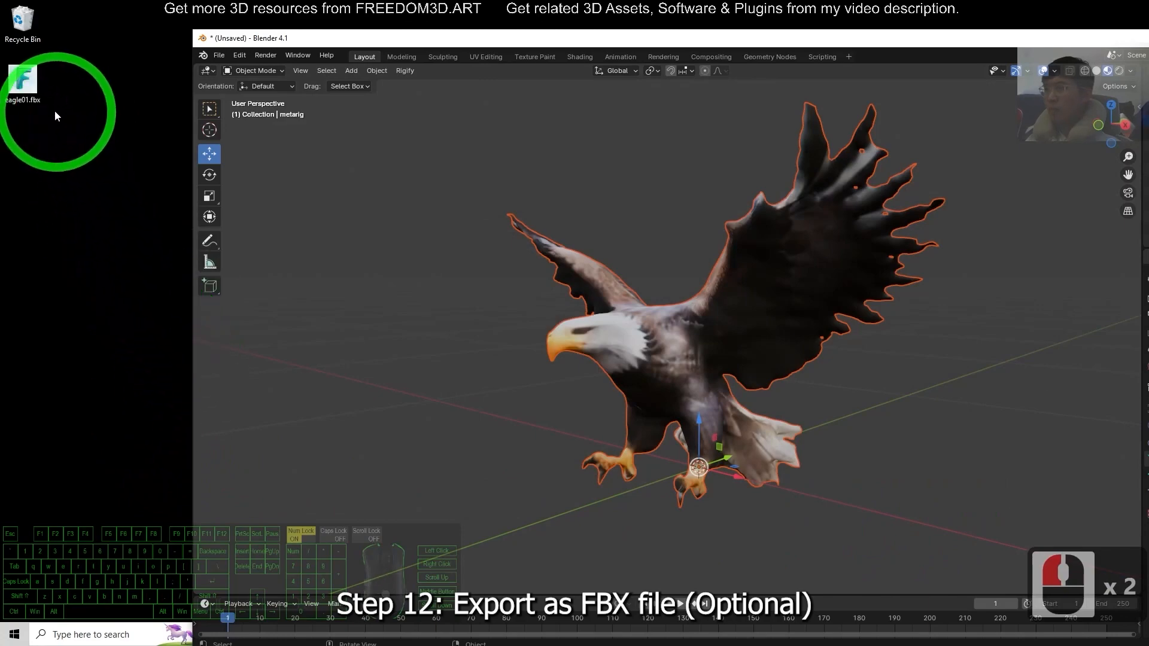
Open eagle01.fbx from the desktop in Autodesk FBX Review, inspect the model with its bones, and close the viewer
double_click(29, 88)
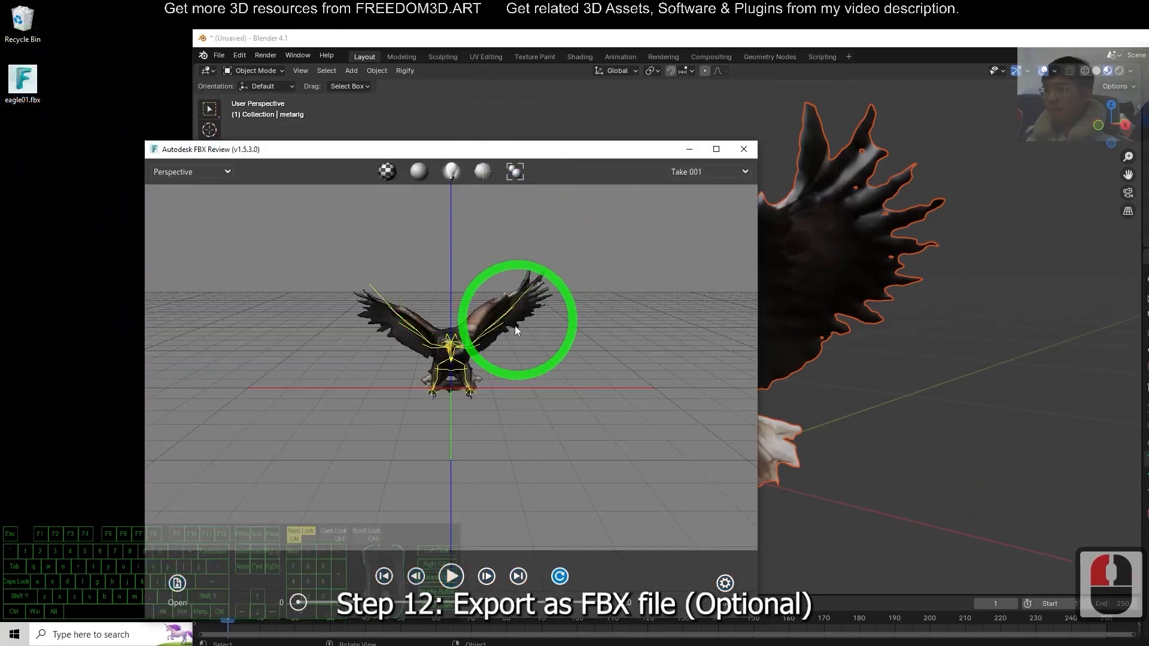
scroll(569, 361, "up", 7)
left_click_drag(595, 299, 742, 150)
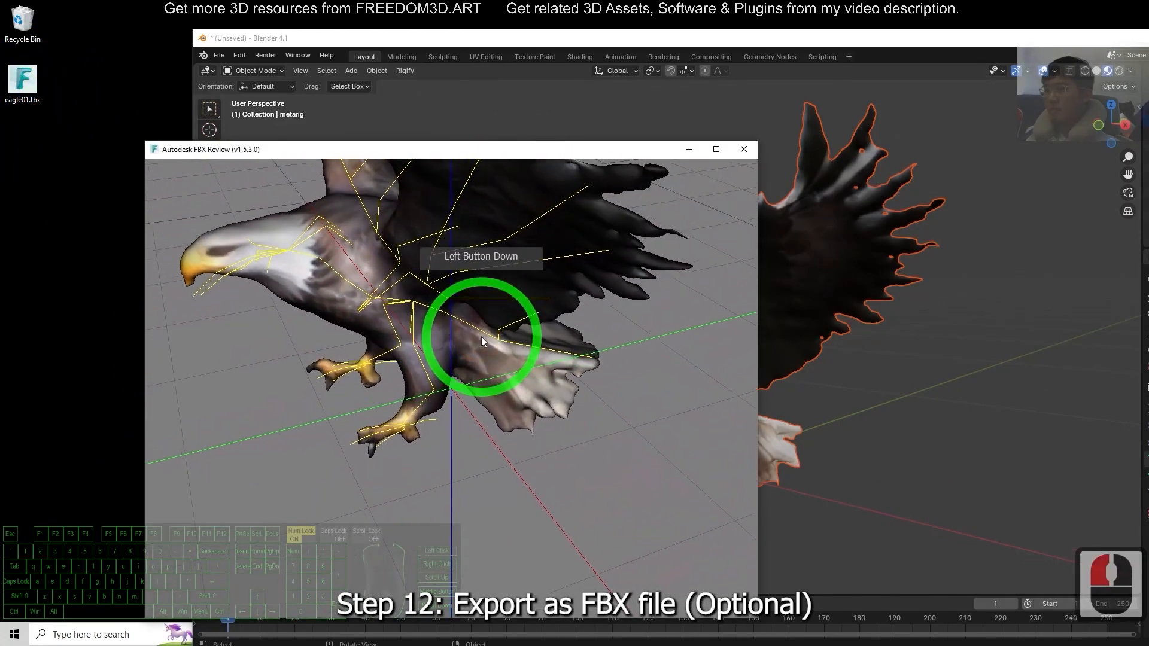
scroll(423, 407, "down", 4)
left_click(743, 149)
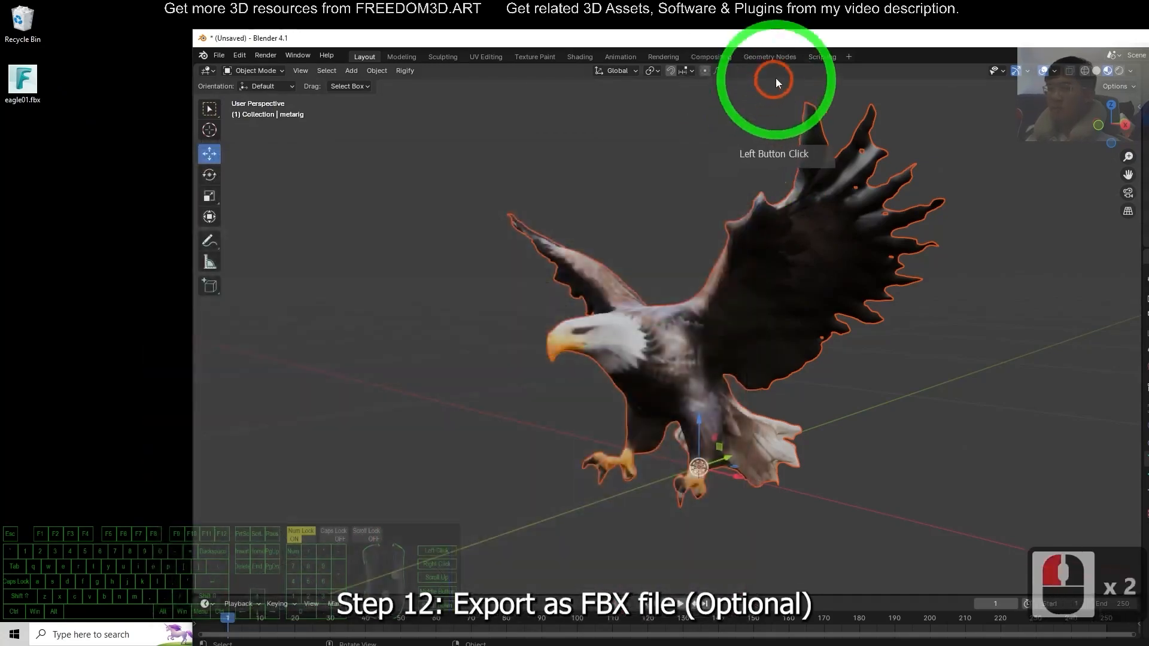
Minimise Blender and the Downloads folder window to clear the desktop
double_click(776, 40)
left_click(1072, 6)
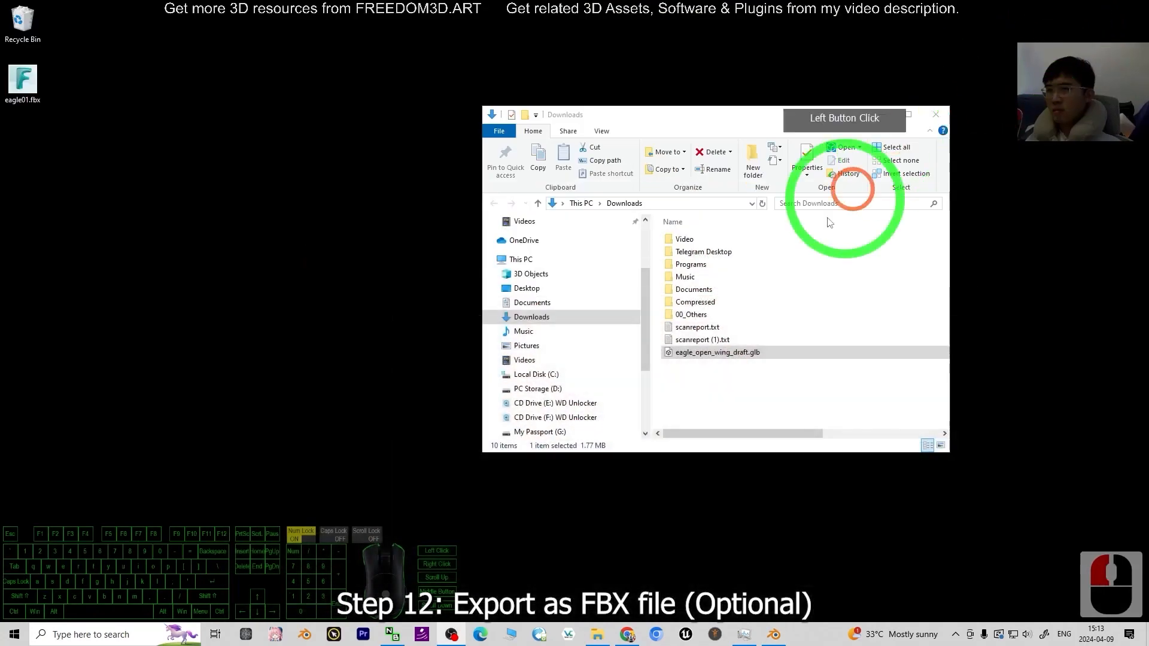
left_click(881, 114)
left_click(432, 399)
right_click(668, 431)
left_click(472, 472)
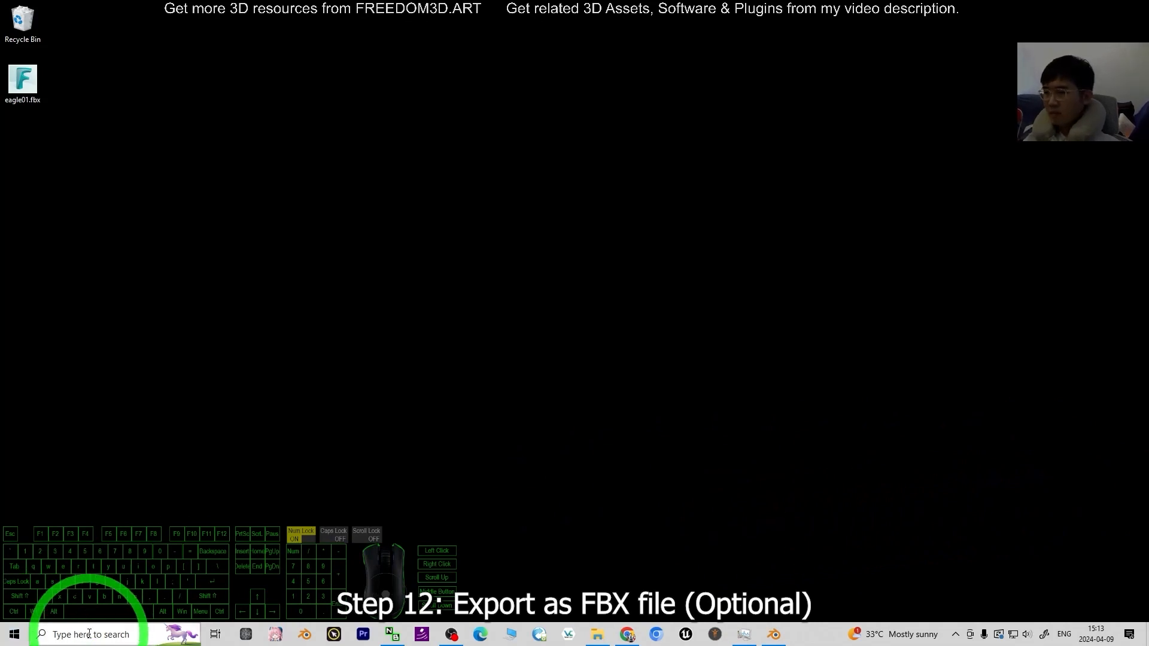
Switch to iClone 3DXchange 7 and import the desktop file eagle01.fbx with the default import options
left_click(841, 499)
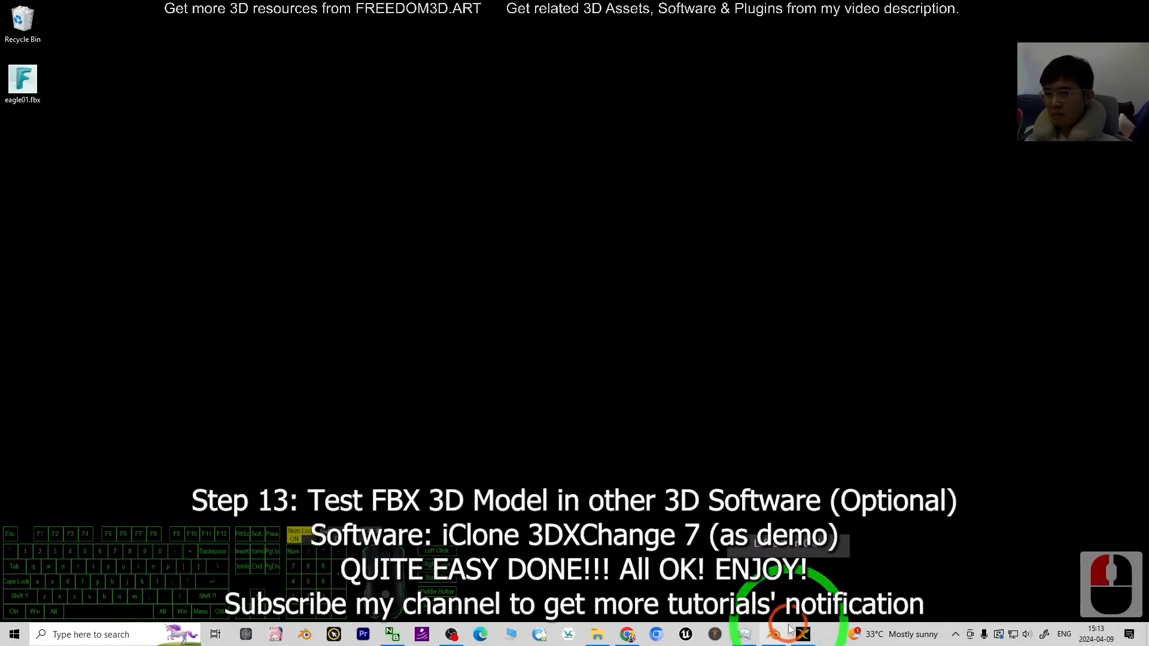
left_click(799, 639)
left_click_drag(478, 9, 512, 39)
left_click_drag(25, 81, 516, 281)
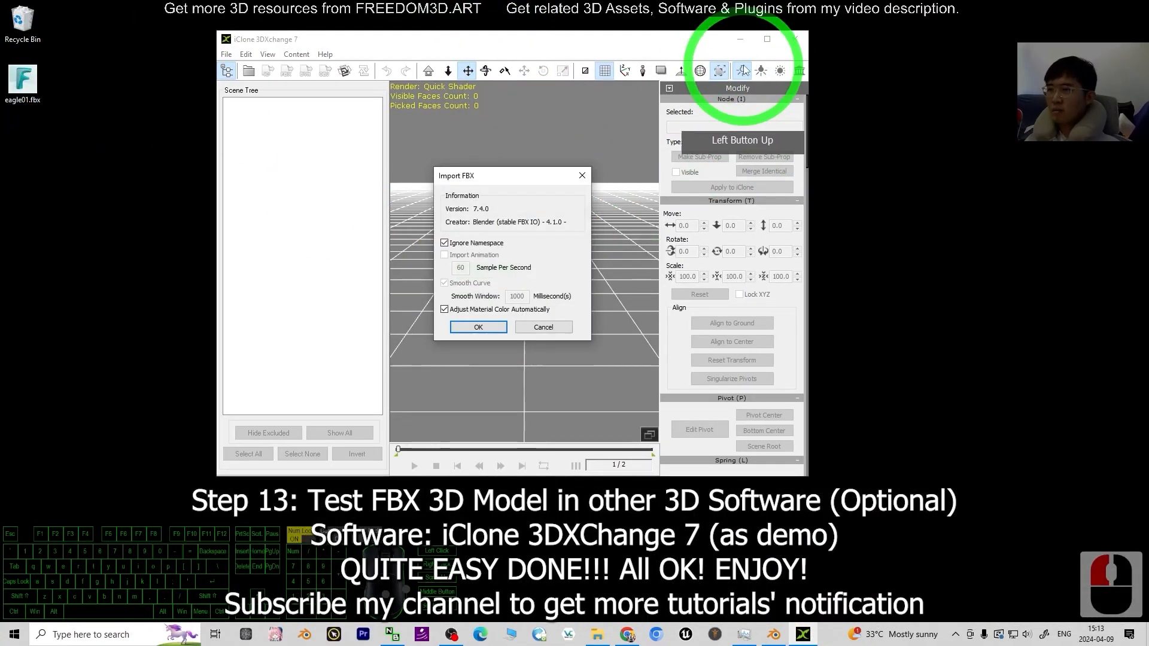
left_click(491, 329)
Open the extracted eagle01.fbm folder on the desktop, check its contents and close it
left_click(770, 42)
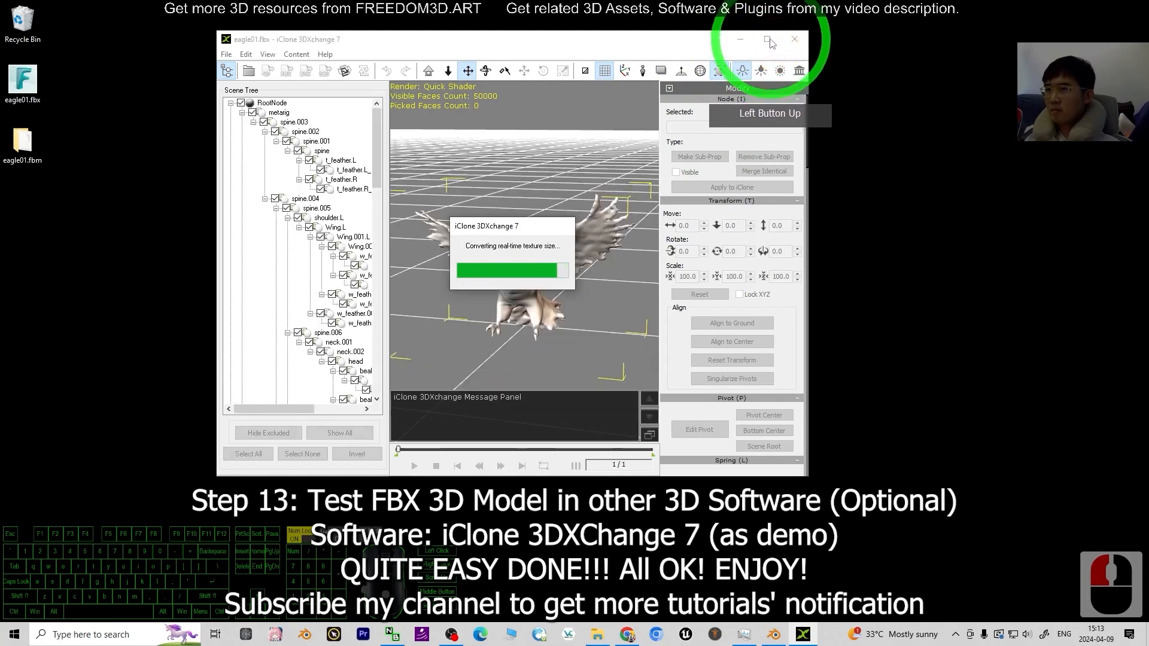
left_click(768, 42)
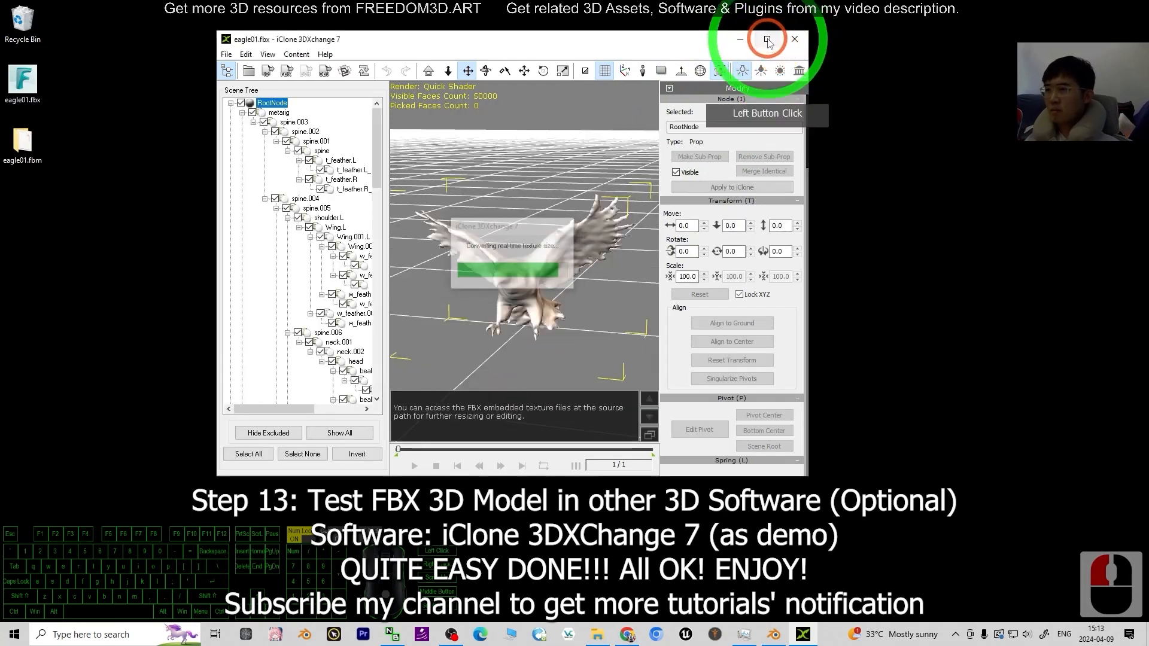
double_click(24, 141)
double_click(709, 254)
left_click(836, 189)
left_click(951, 129)
left_click(799, 166)
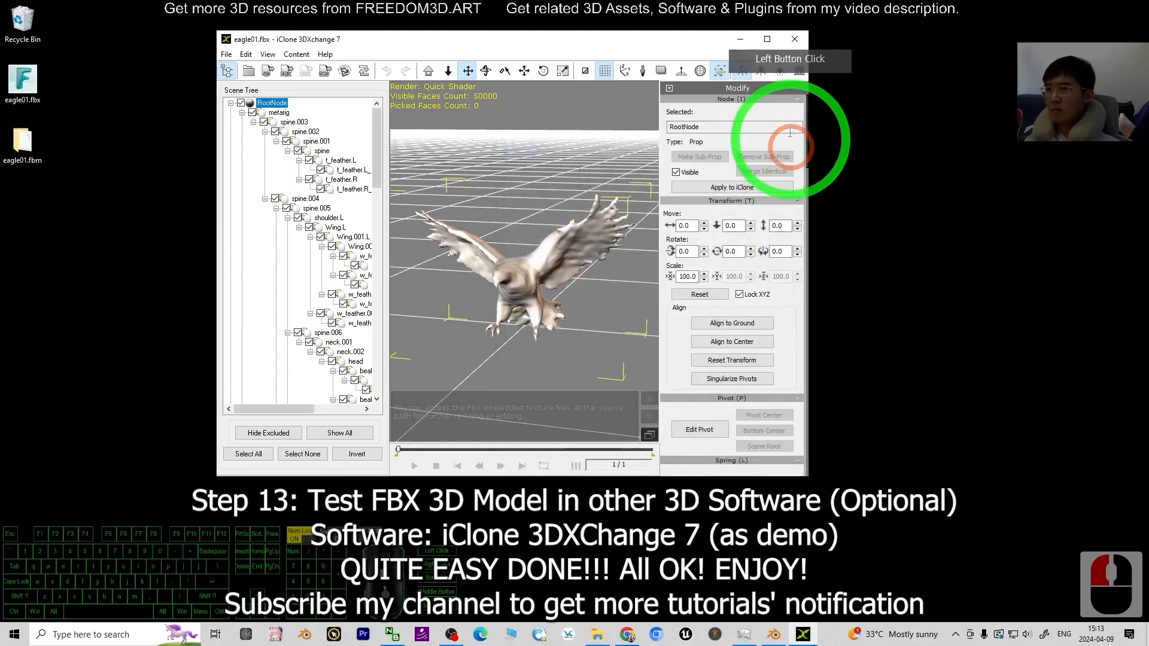
Enlarge the 3DXchange window and examine the imported eagle mesh from the front and side
left_click(769, 39)
scroll(674, 243, "up", 5)
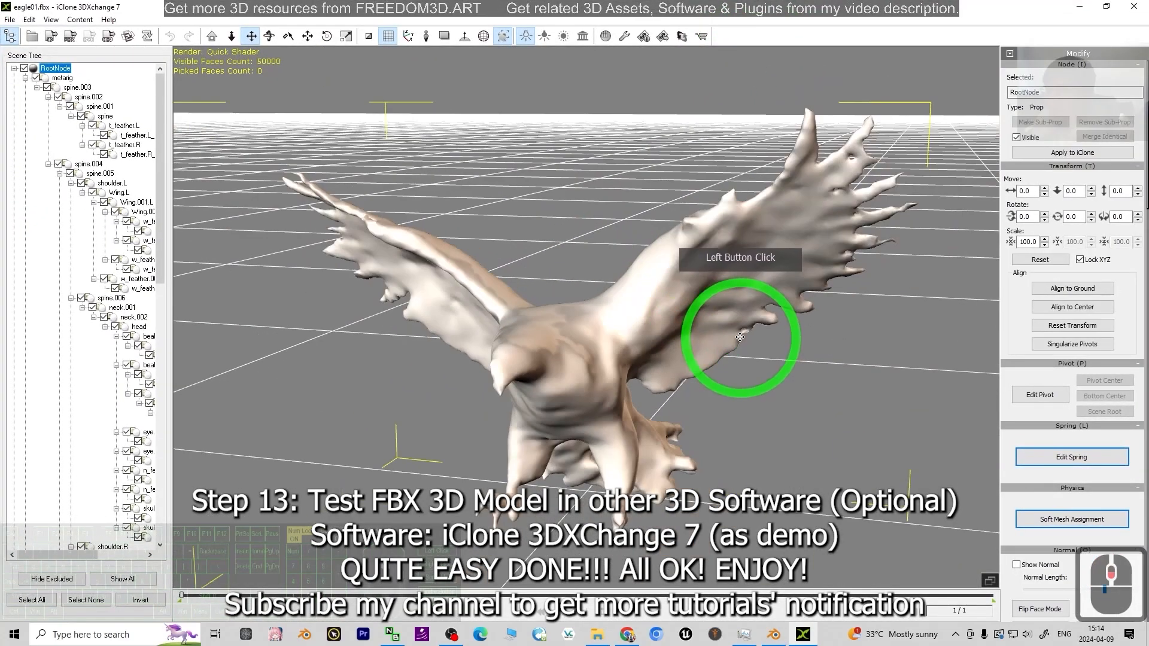
left_click_drag(765, 353, 682, 225)
In the desktop folder eagle01.fbm, rename the texture file to eagle01.png and accept the extension change
left_click_drag(692, 6, 646, 112)
left_click(43, 141)
double_click(43, 142)
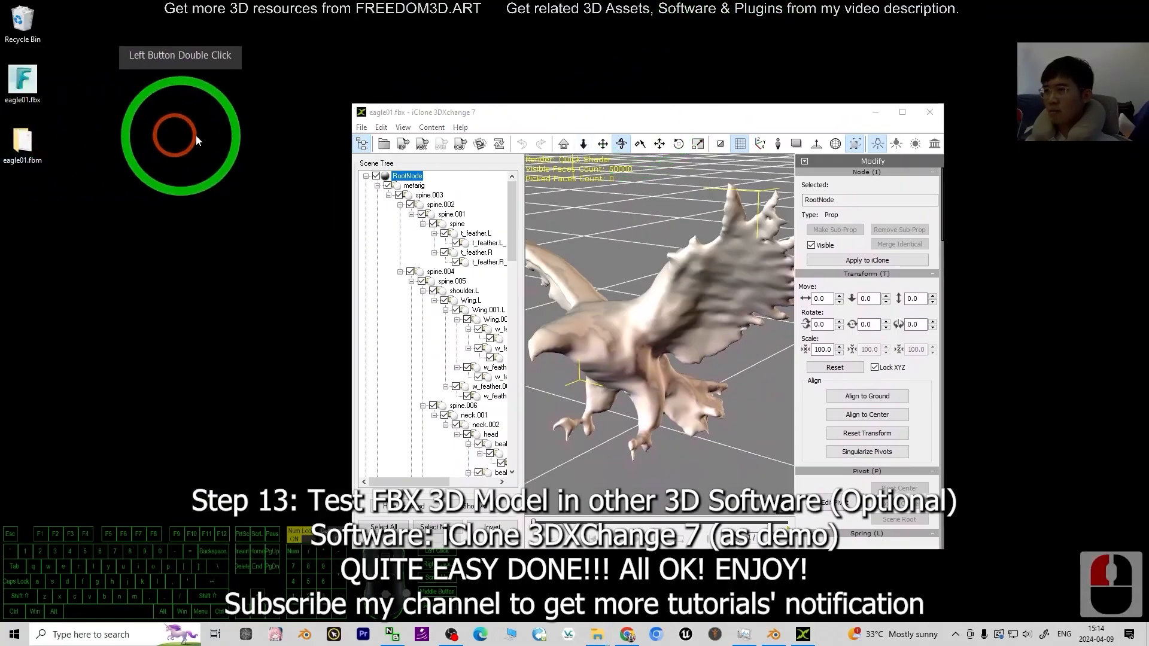
left_click_drag(725, 141, 326, 160)
left_click(340, 267)
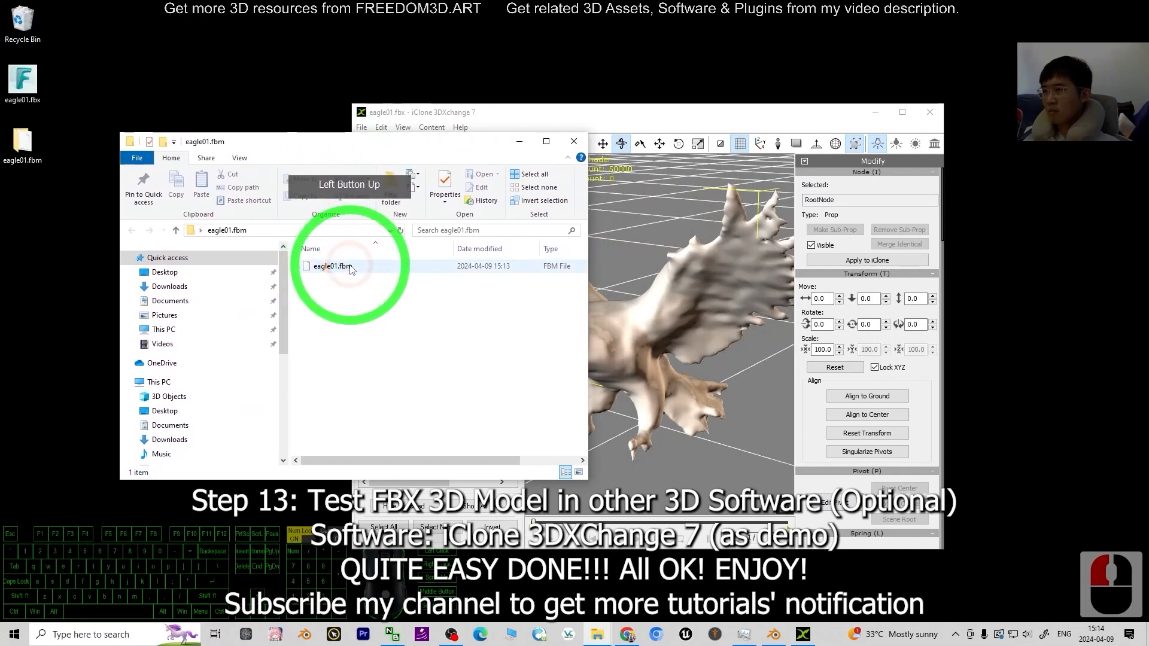
key("F2")
left_click_drag(362, 270, 417, 273)
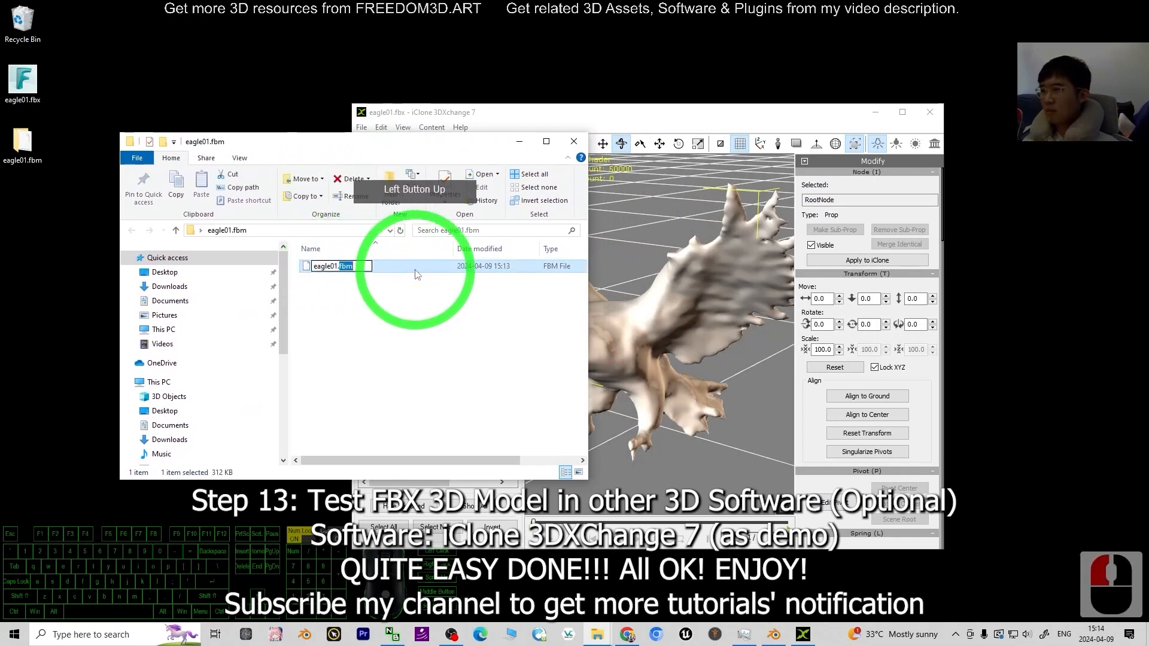
key("Return")
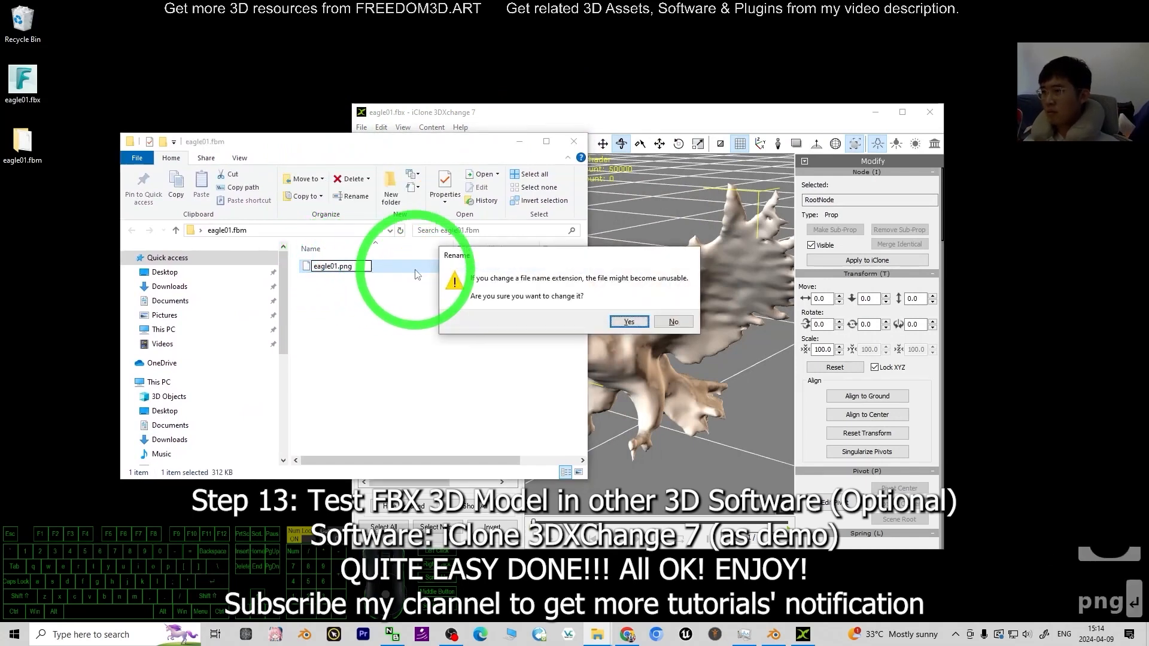
left_click(629, 322)
Apply the eagle01.png texture to the eagle mesh in 3DXchange and view the whole model in the enlarged window
left_click(634, 333)
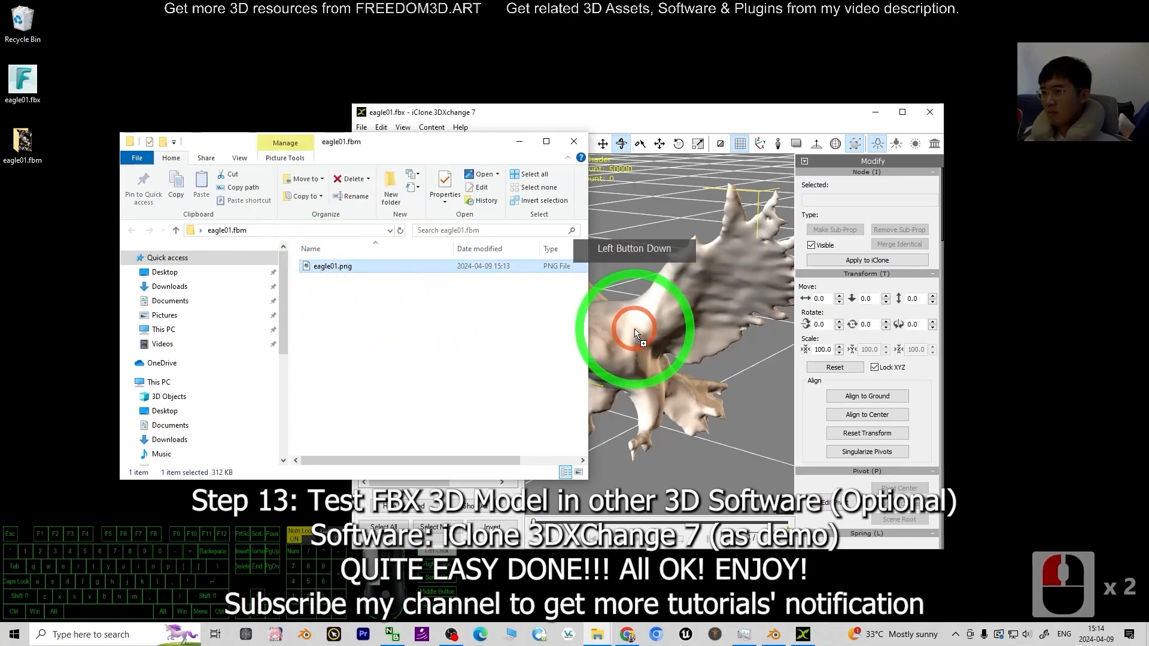
left_click(901, 113)
left_click(646, 389)
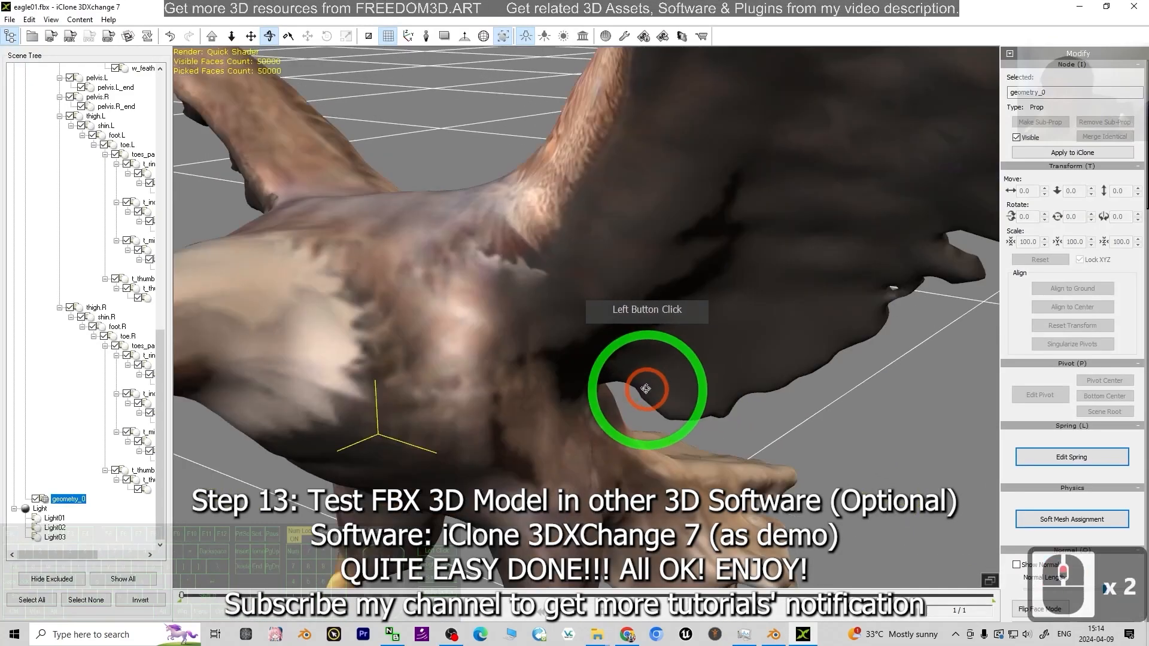
scroll(645, 389, "down", 2)
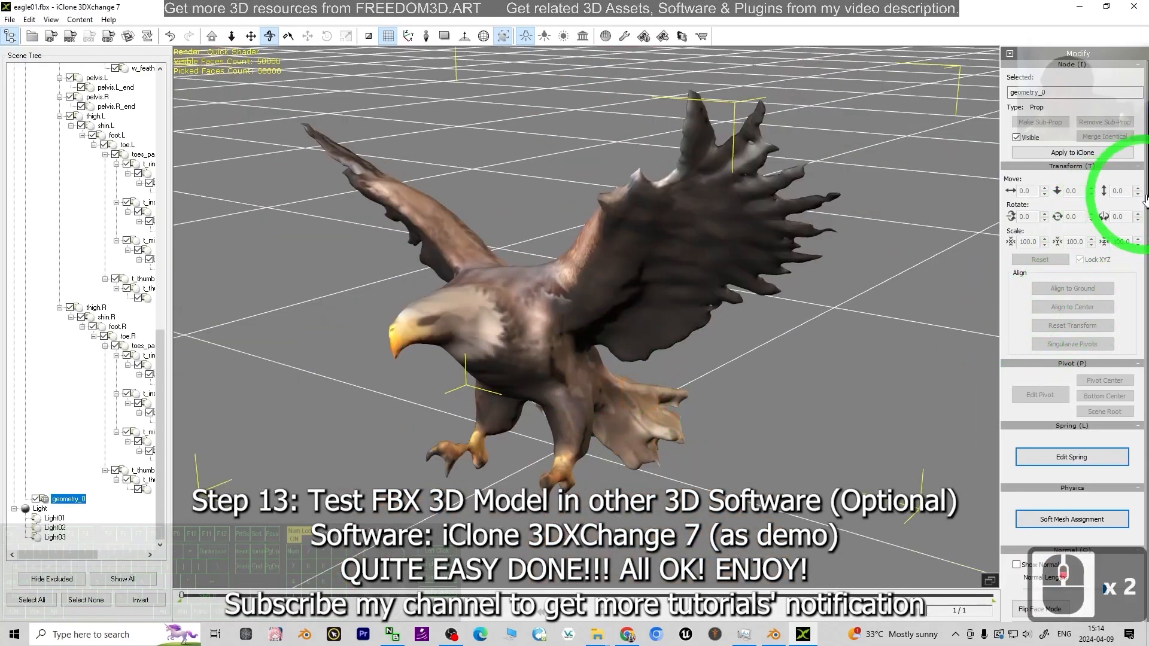
Convert the imported eagle to a non-standard character in the character setup
left_click_drag(1145, 205, 1146, 598)
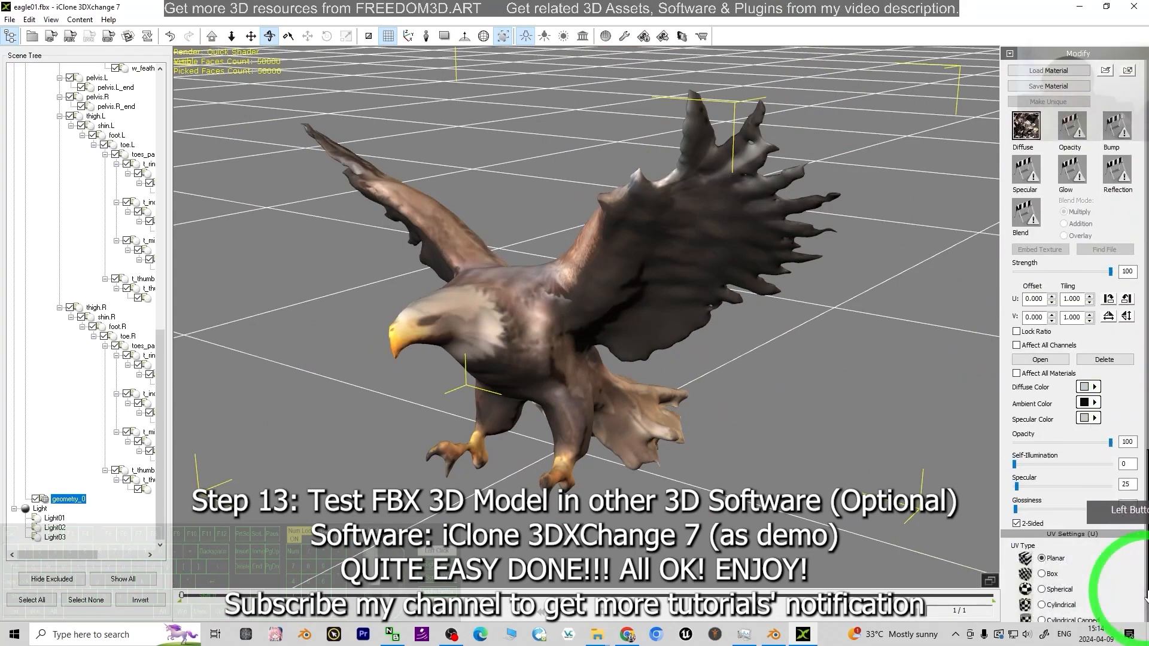
left_click_drag(1146, 598, 1146, 546)
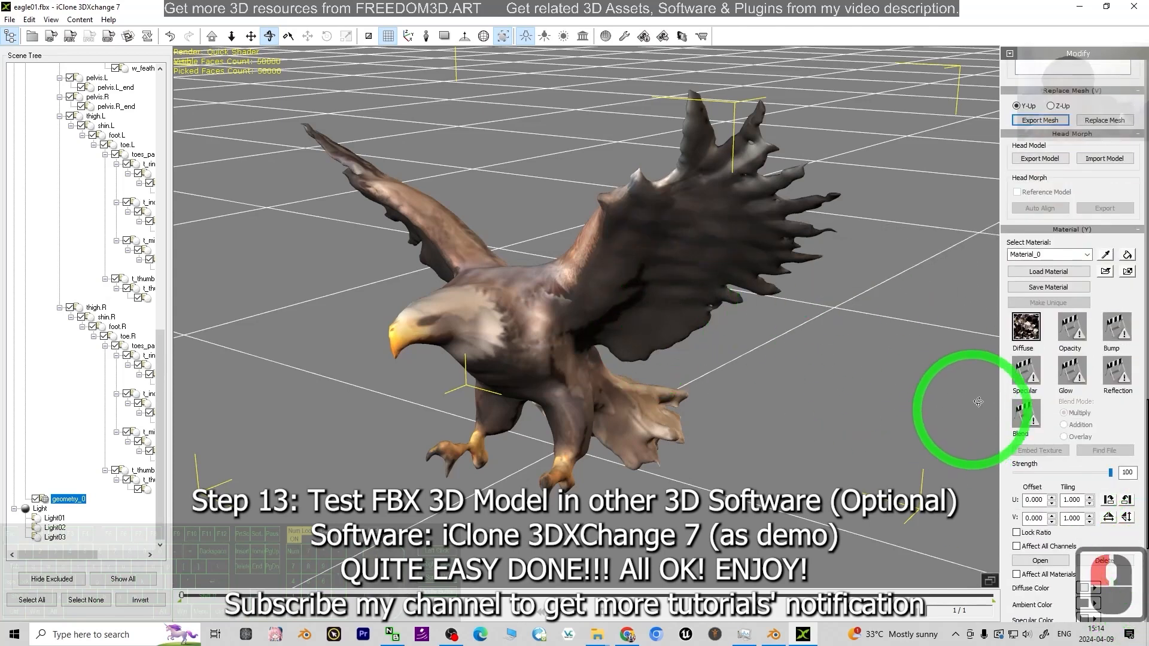
left_click_drag(1146, 450, 1146, 251)
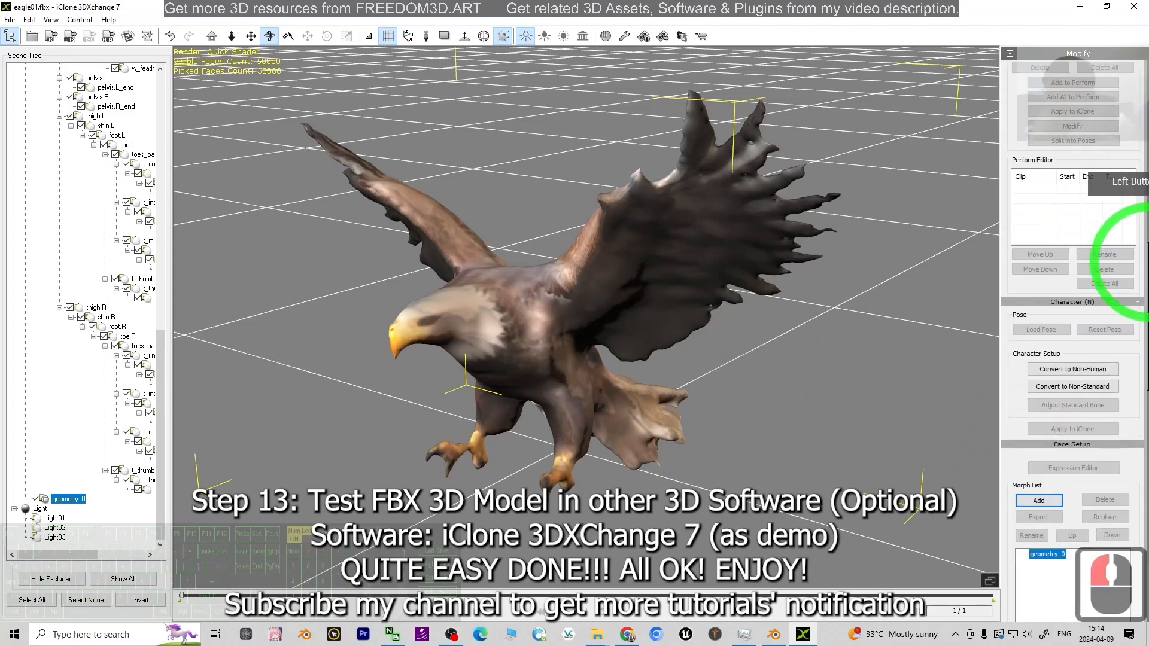
left_click(1061, 388)
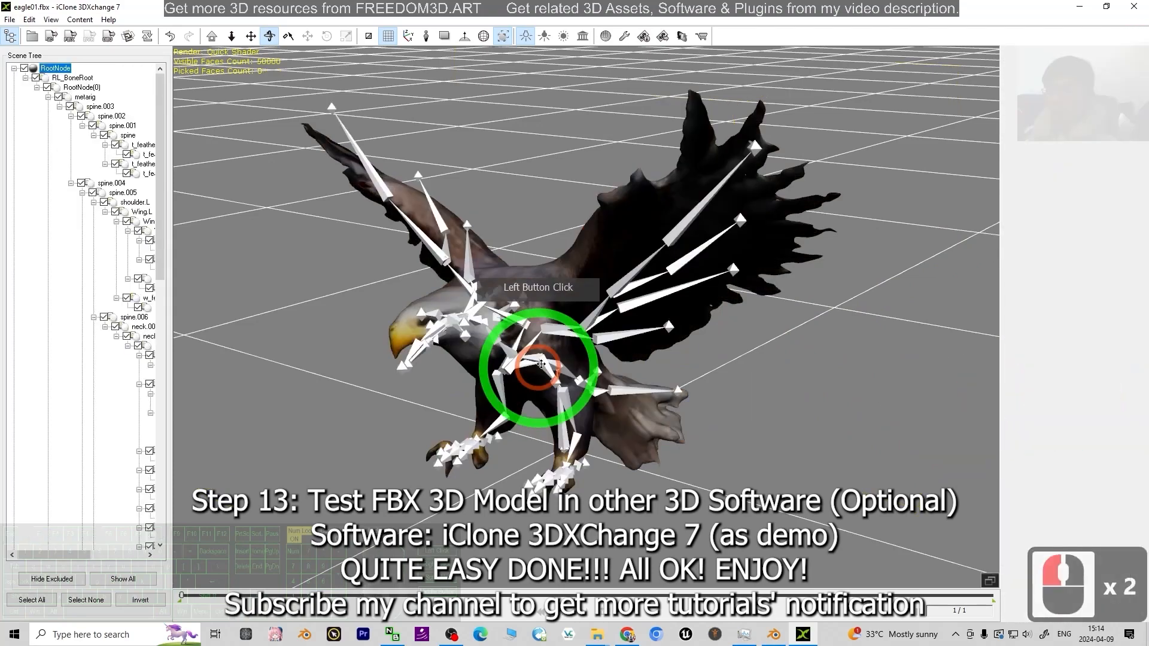
Try rotating the left wing's root bone Wing.L to test the wing deformation, undoing the rotation
double_click(557, 329)
scroll(649, 401, "down", 3)
key("x")
key("c")
left_click_drag(650, 416, 681, 403)
scroll(676, 333, "up", 5)
key("c")
key("c")
left_click_drag(548, 328, 587, 255)
scroll(587, 254, "down", 3)
key("e")
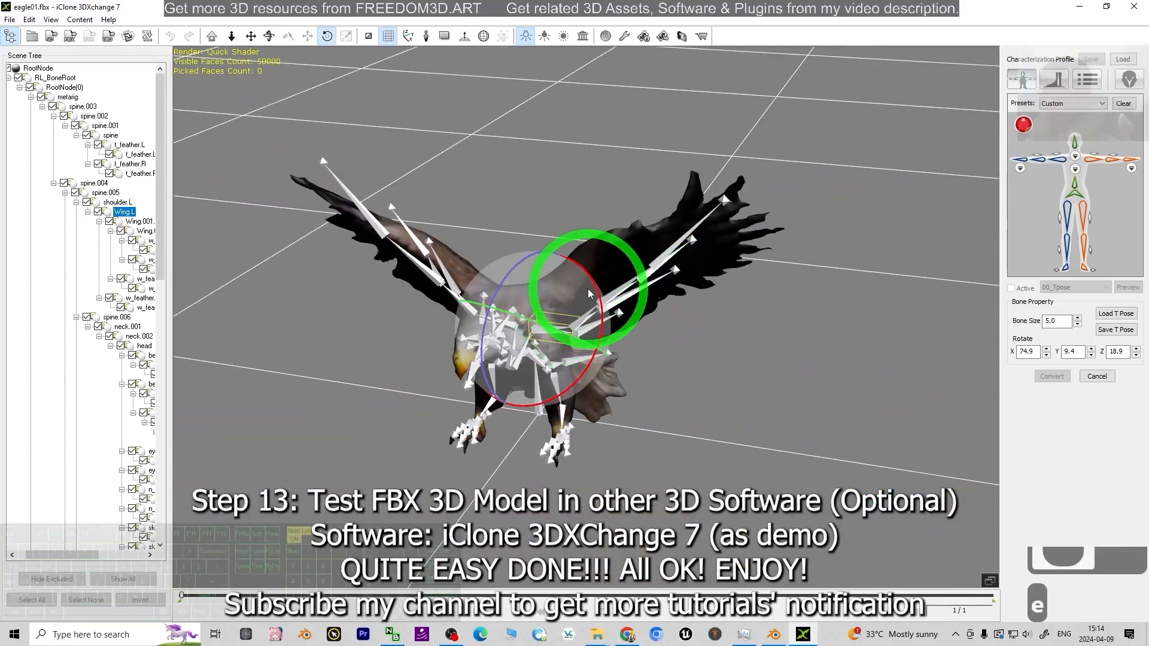
left_click_drag(551, 276, 538, 322)
key("ctrl+z")
key("ctrl+z")
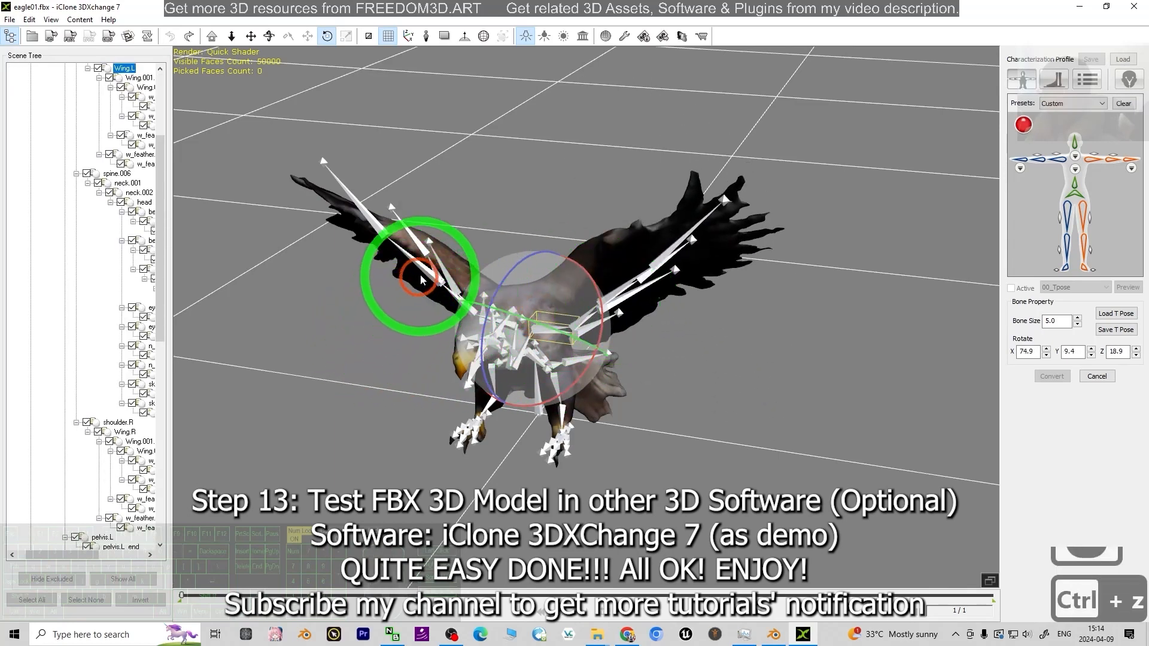
Examine the eagle's skeleton and mesh from several angles and distances
scroll(458, 408, "up", 5)
scroll(460, 411, "down", 2)
key("c")
left_click_drag(477, 442, 854, 249)
scroll(759, 282, "down", 6)
key("x")
key("c")
left_click_drag(759, 282, 483, 338)
scroll(458, 334, "up", 3)
scroll(458, 333, "up", 2)
key("x")
key("c")
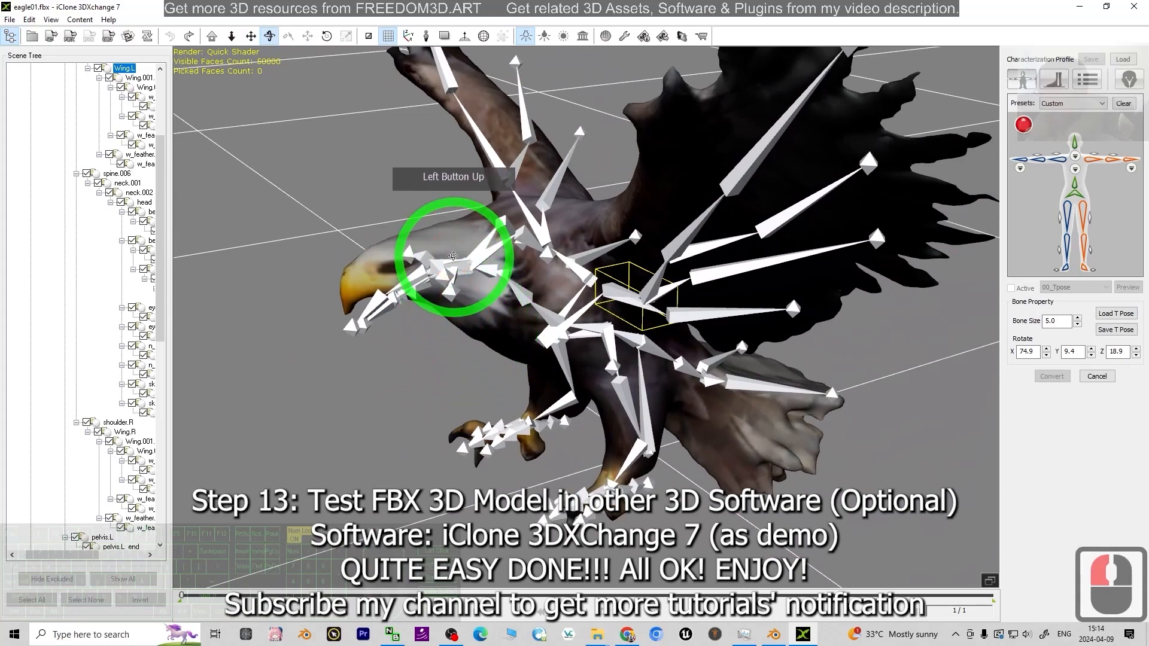
Try rotating the head bone to test the head deformation, undoing the rotation
left_click(444, 262)
scroll(513, 354, "up", 5)
scroll(513, 366, "down", 3)
key("x")
key("c")
left_click_drag(477, 387, 558, 401)
key("e")
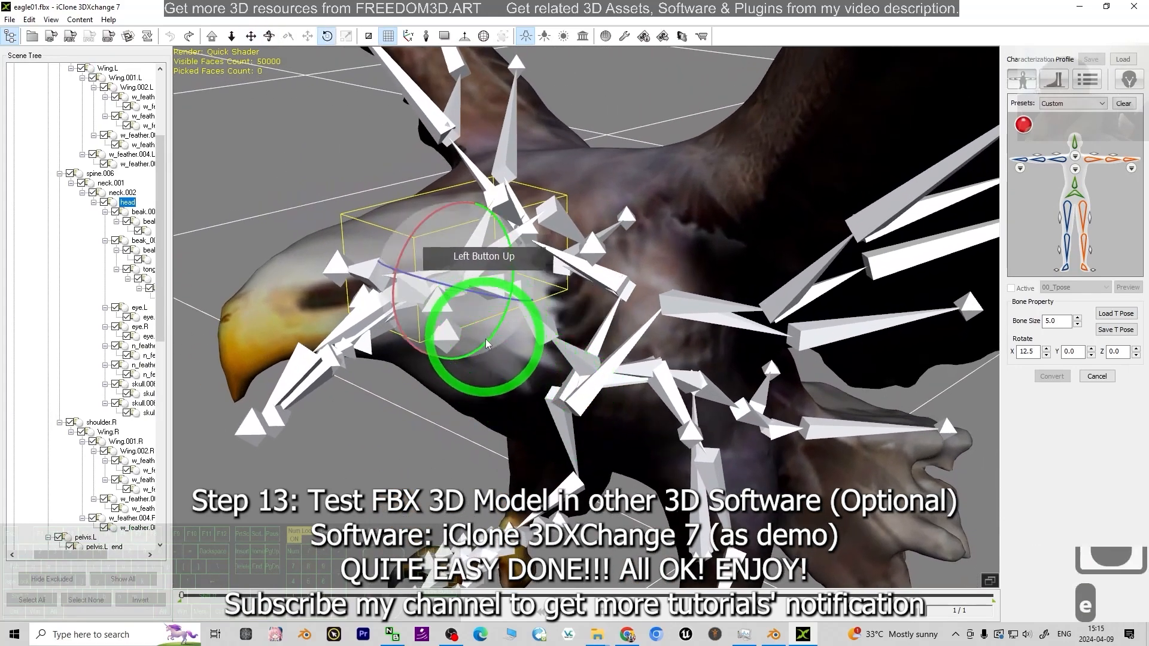
mouse_move(471, 297)
left_mouse_down()
mouse_move(443, 297)
mouse_move(500, 299)
mouse_move(454, 297)
mouse_move(486, 299)
left_mouse_up()
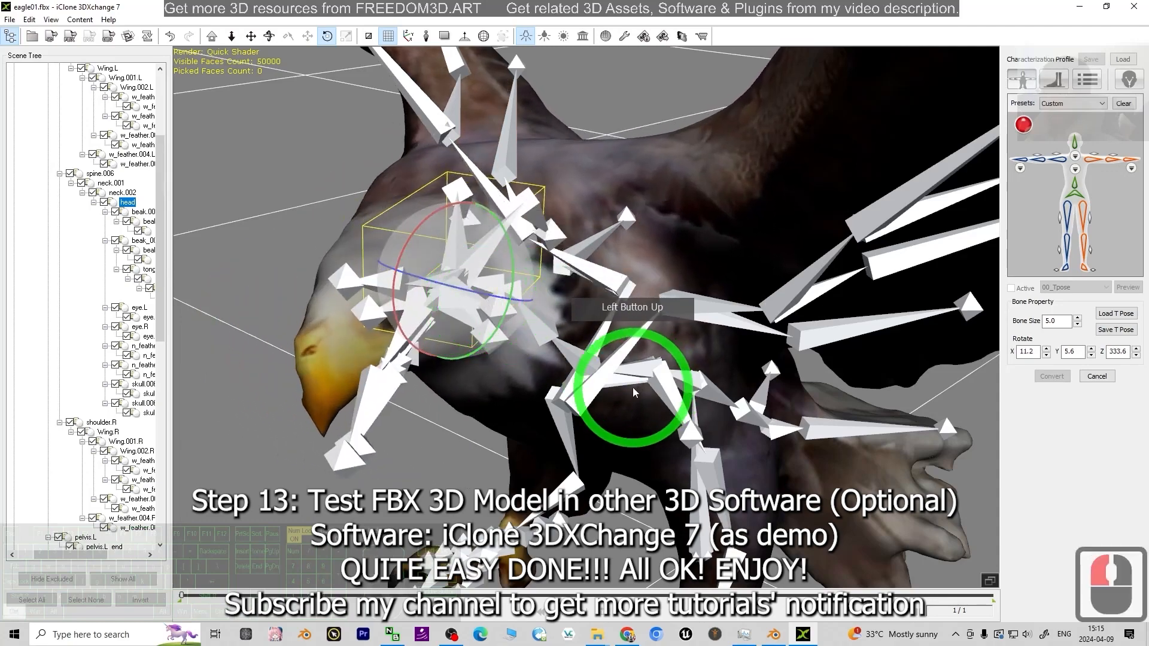
key("ctrl+z")
Take a last look at the rigged eagle and close iClone 3DXchange
scroll(760, 296, "down", 5)
scroll(930, 59, "up", 4)
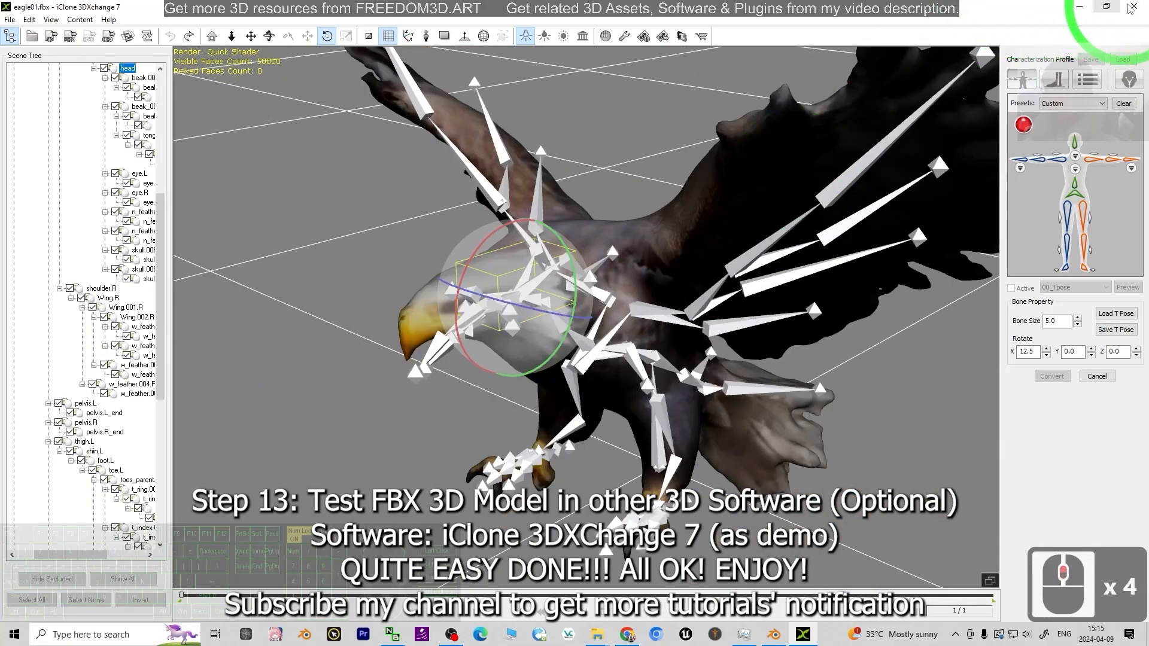
left_click(1132, 7)
left_click(602, 354)
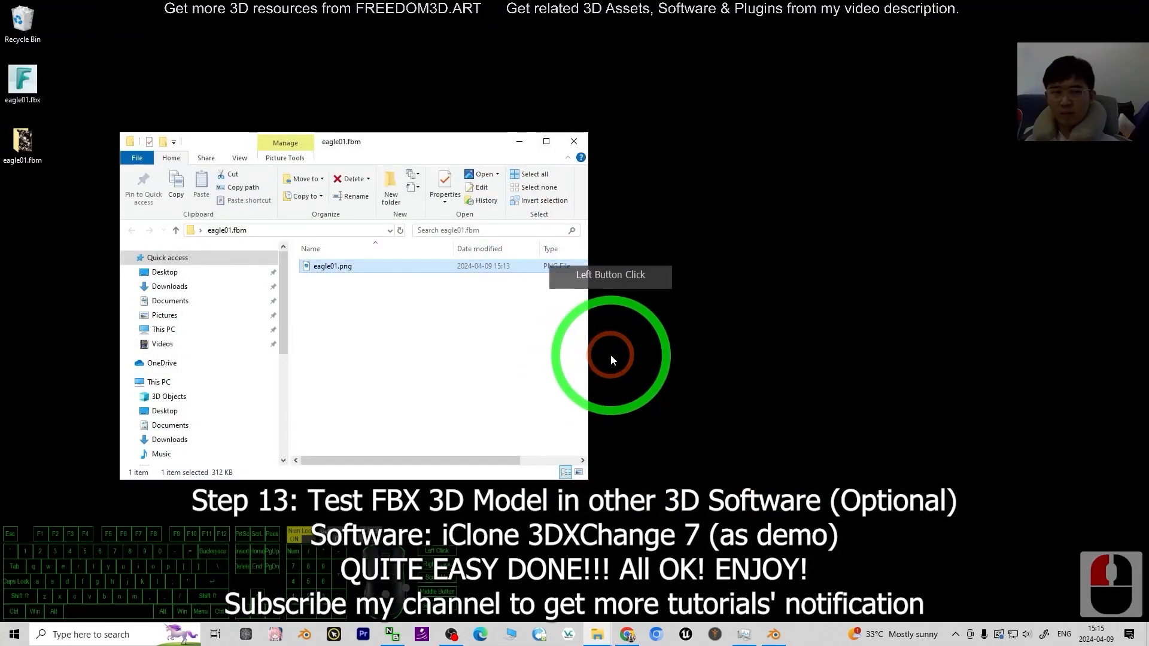